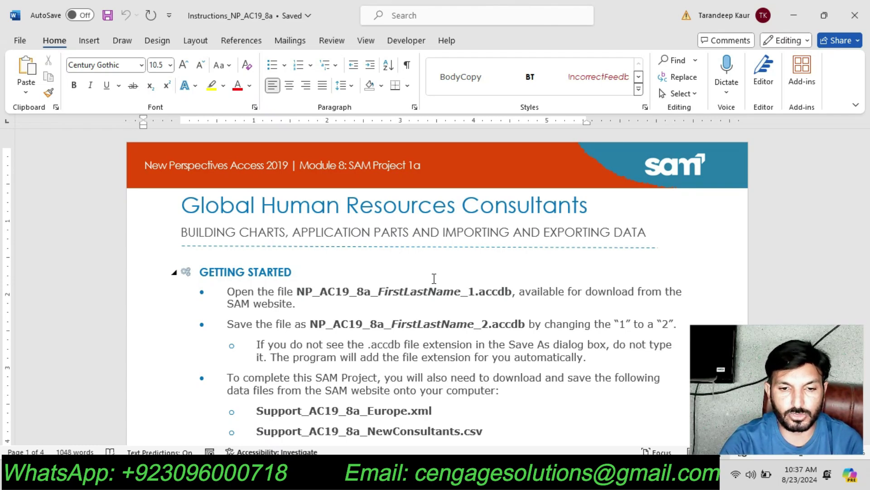
Step: Highlight the GETTING STARTED heading and the file name NP_AC19_8a_FirstLastName_1.accdb in yellow, and glance at the open Access database
left_click_drag(201, 272, 512, 292)
left_click(340, 247)
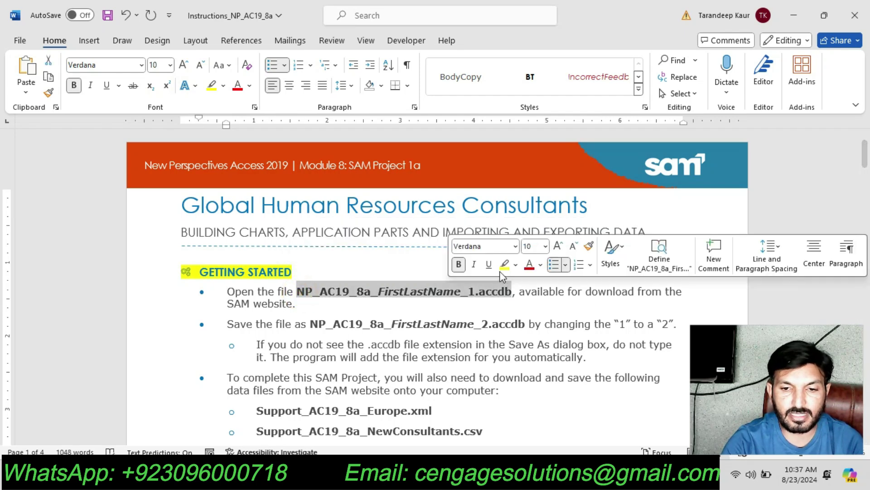
left_click(504, 265)
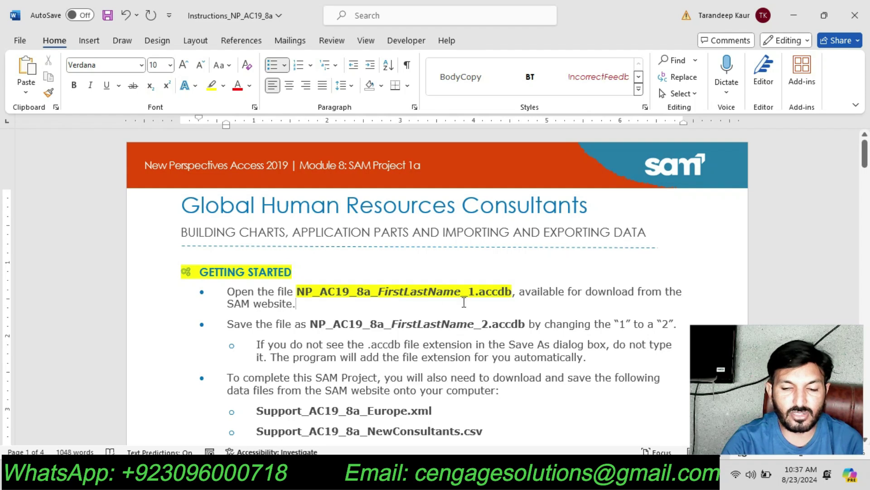
key("alt+Tab")
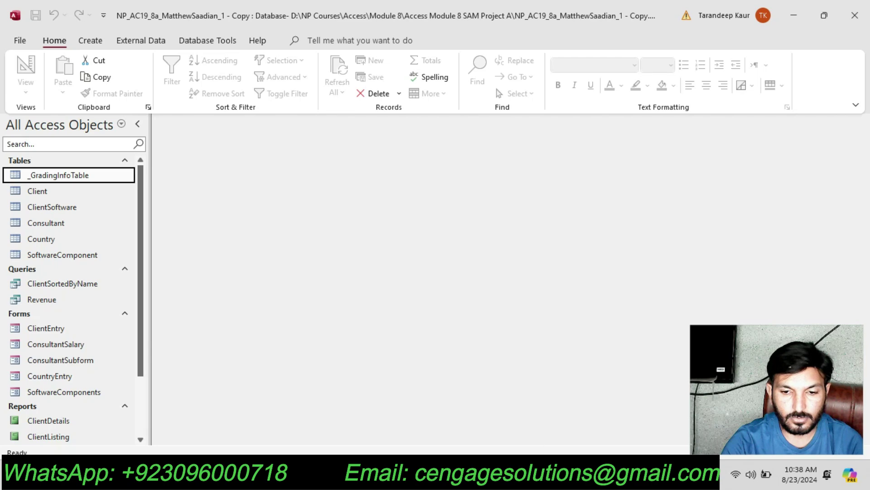
key("alt+Tab")
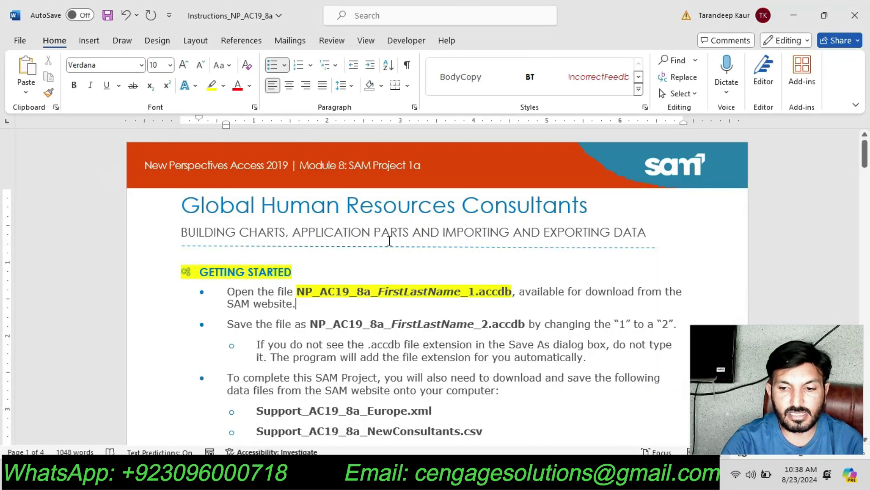
Step: Highlight the PROJECT STEPS heading in yellow in the instructions document
scroll(384, 252, "down", 3)
scroll(385, 252, "down", 5)
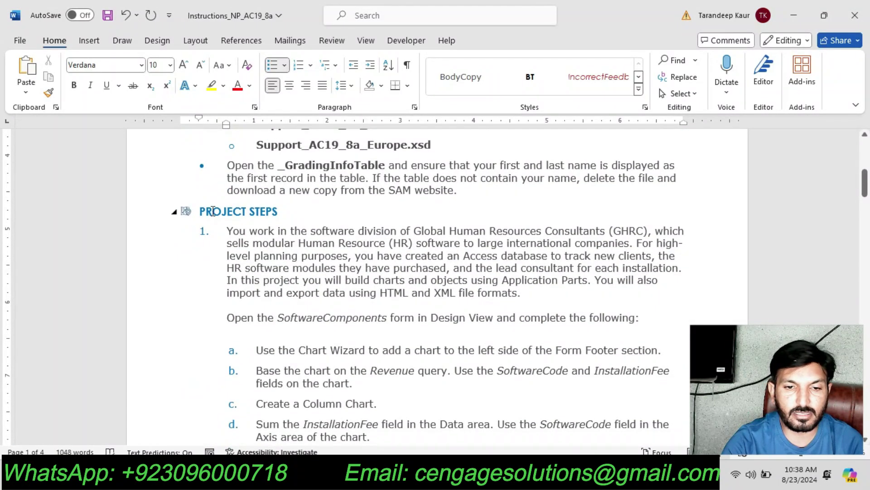
left_click_drag(204, 210, 278, 212)
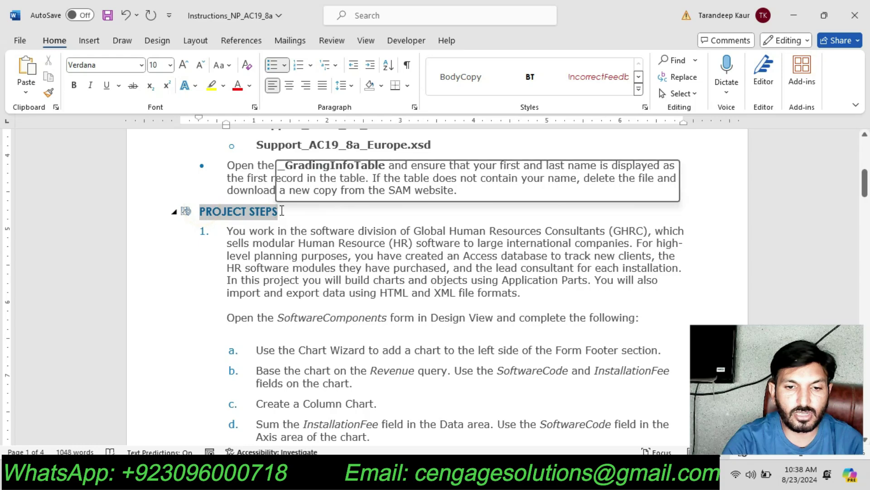
Step: Review all the project steps through step 13 and return to the PROJECT STEPS heading
scroll(332, 199, "down", 15)
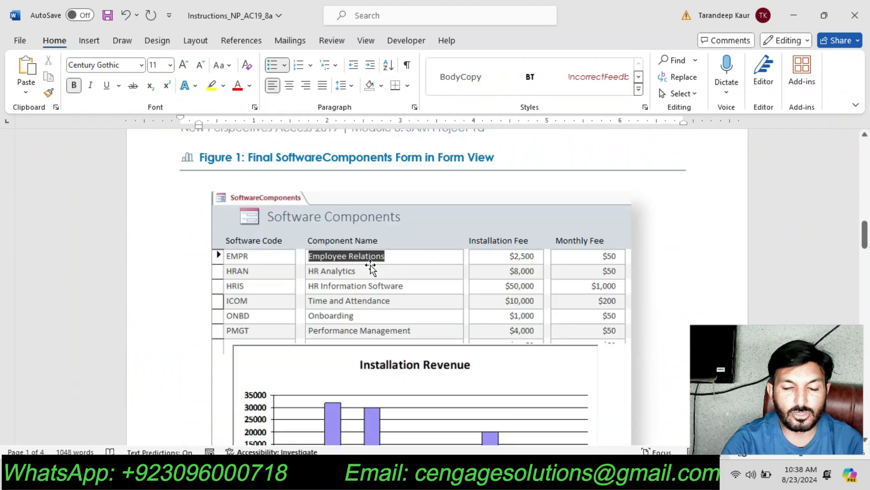
scroll(371, 265, "down", 20)
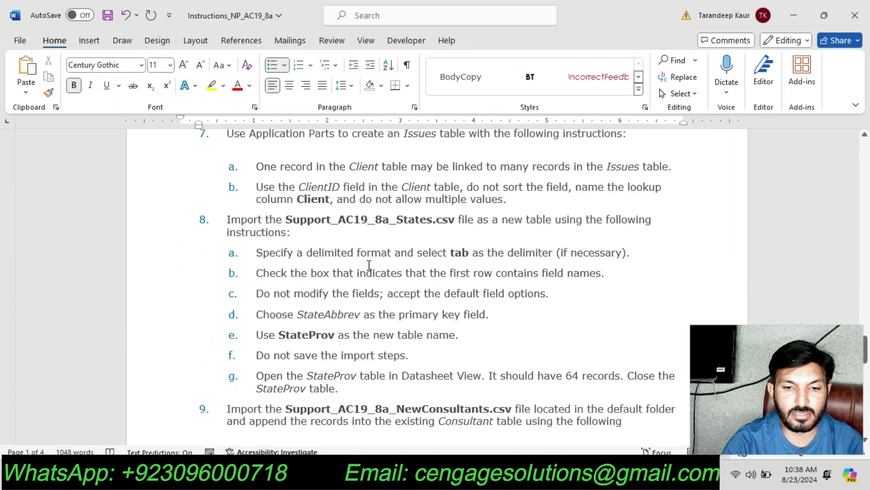
scroll(369, 266, "down", 10)
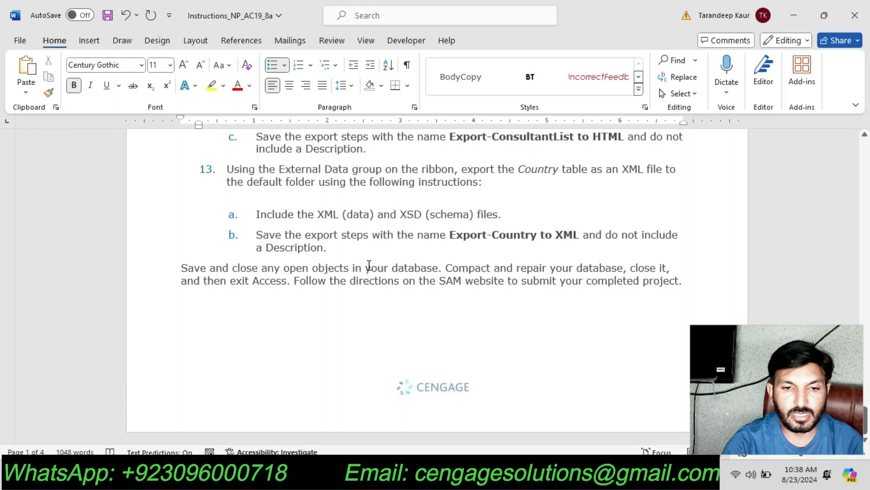
scroll(369, 265, "up", 15)
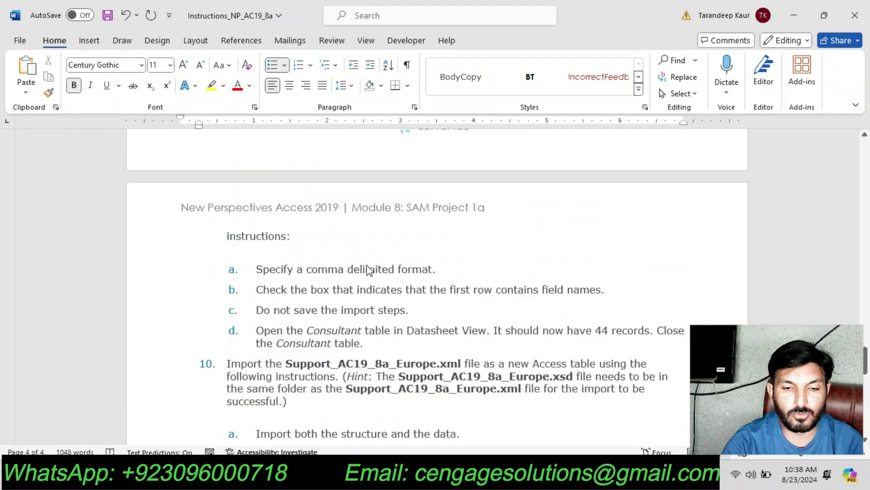
scroll(368, 265, "up", 15)
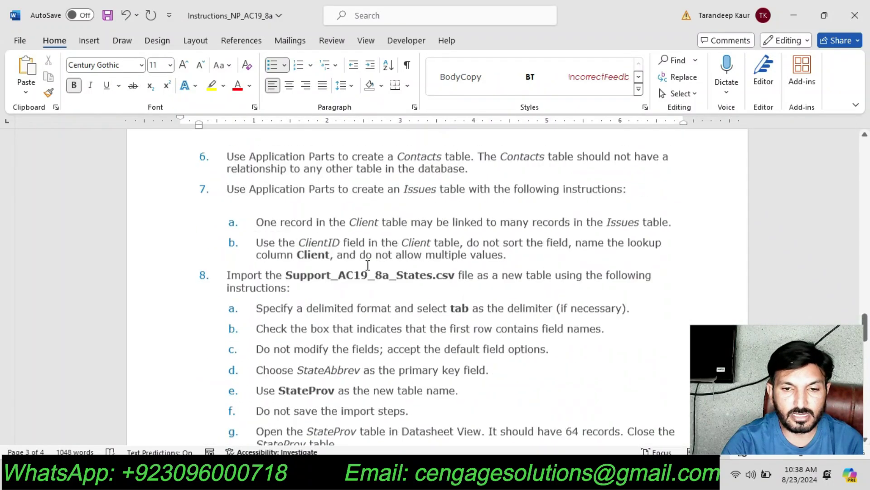
scroll(368, 270, "up", 15)
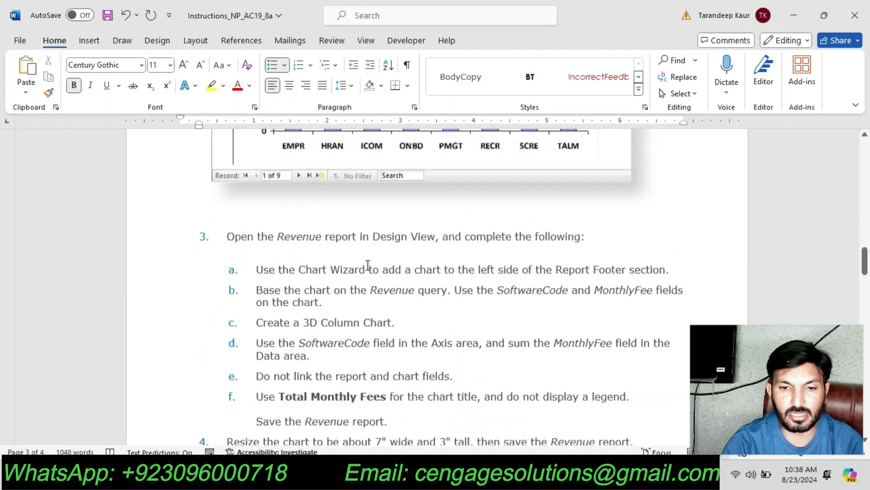
scroll(367, 267, "up", 15)
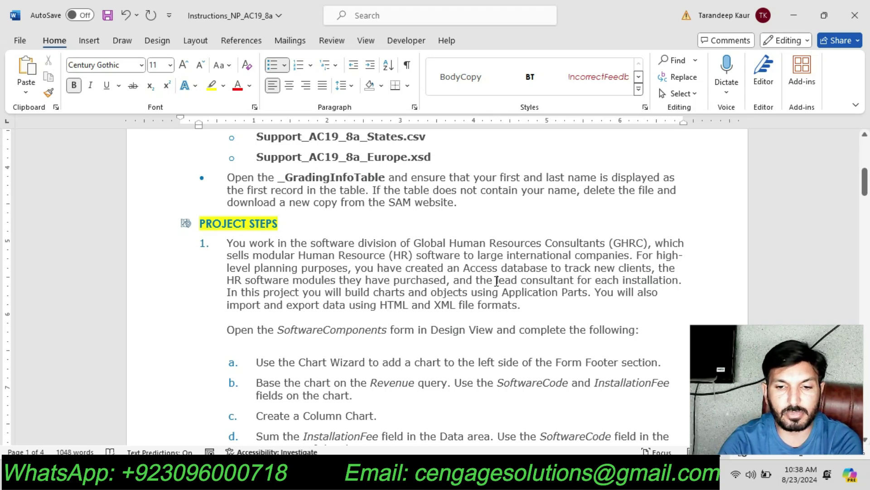
Step: Highlight the introductory paragraph of project step 1 about Global Human Resources Consultants in yellow
left_click_drag(520, 310, 226, 244)
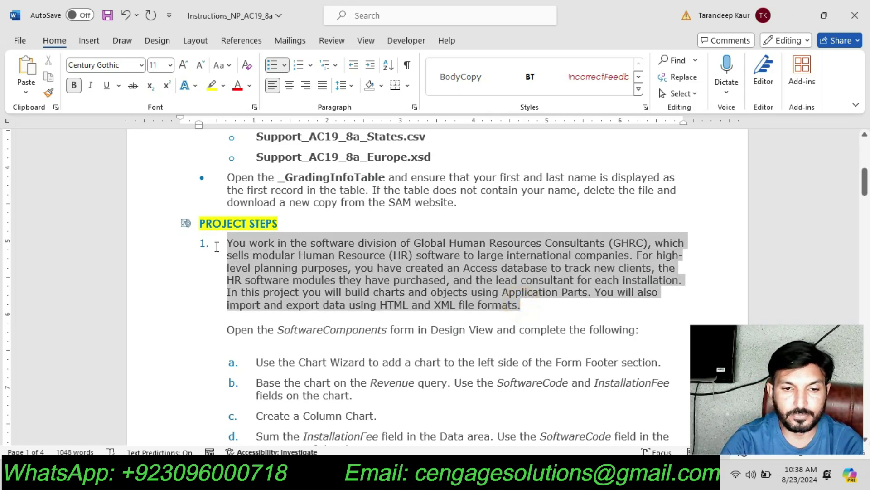
left_click(278, 226)
left_click(304, 278)
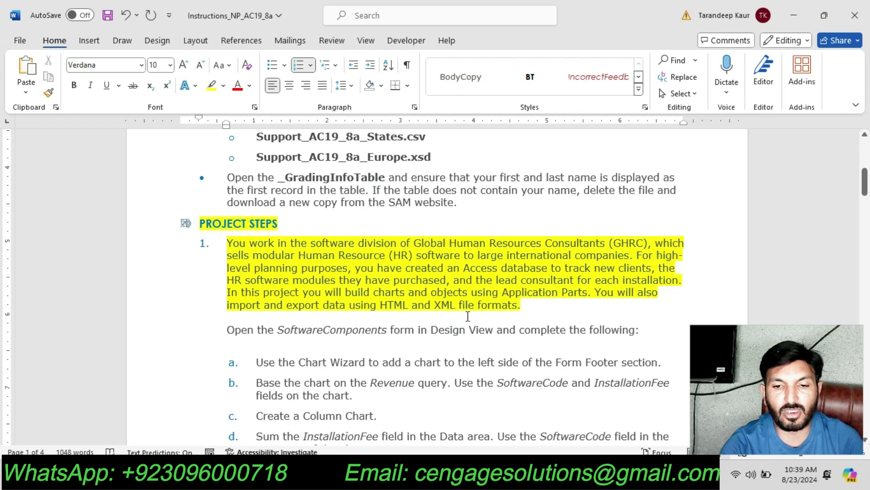
Step: Highlight the instruction to open the SoftwareComponents form in Design View in yellow
scroll(437, 208, "down", 1)
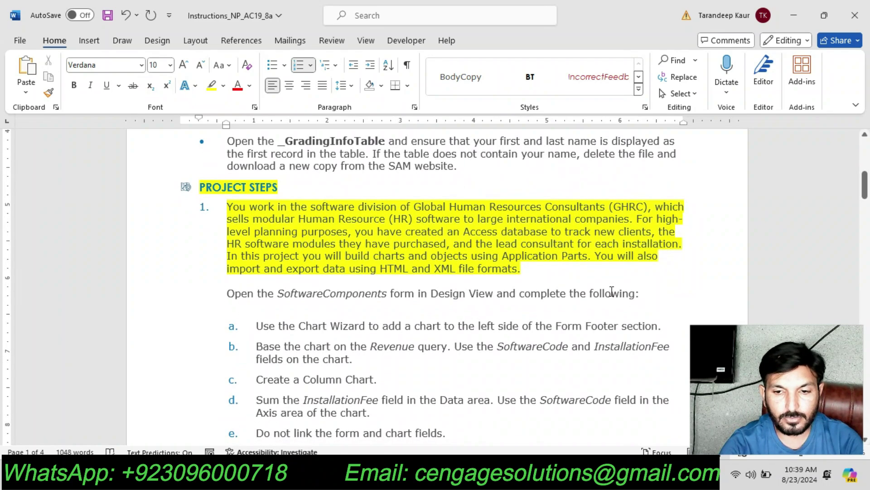
left_click_drag(649, 293, 259, 303)
left_click(218, 295)
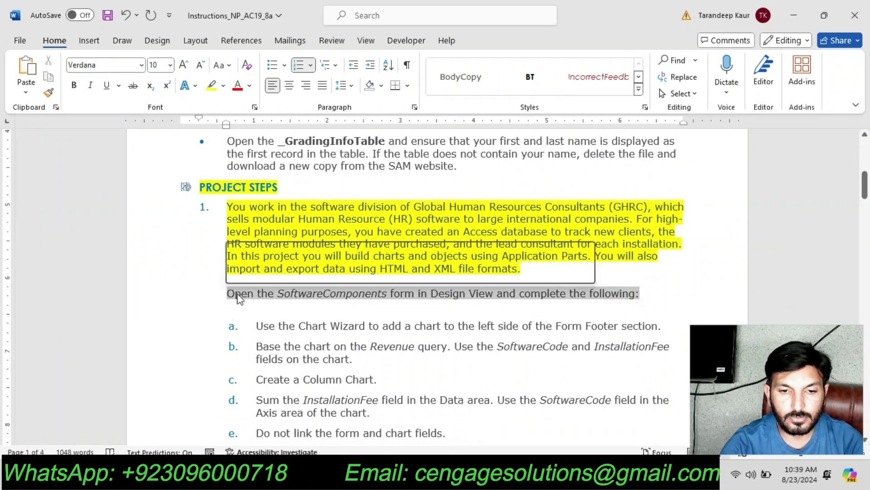
left_click(287, 270)
left_click(393, 300)
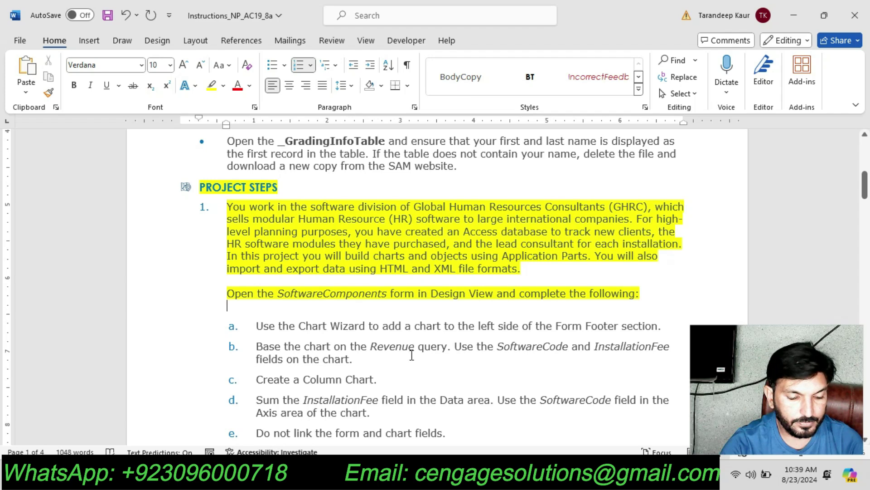
Step: Switch to the Access database and open the SoftwareComponents form in Design View
mouse_move(592, 477)
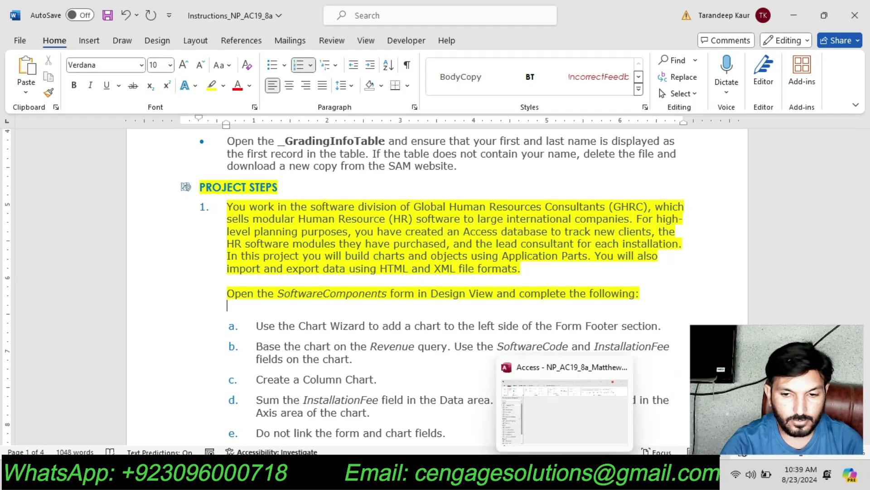
left_click(565, 477)
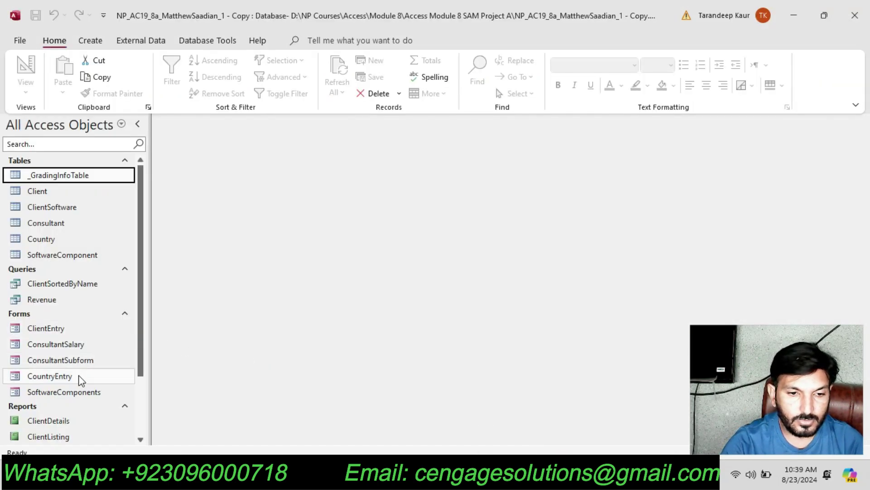
left_click(80, 393)
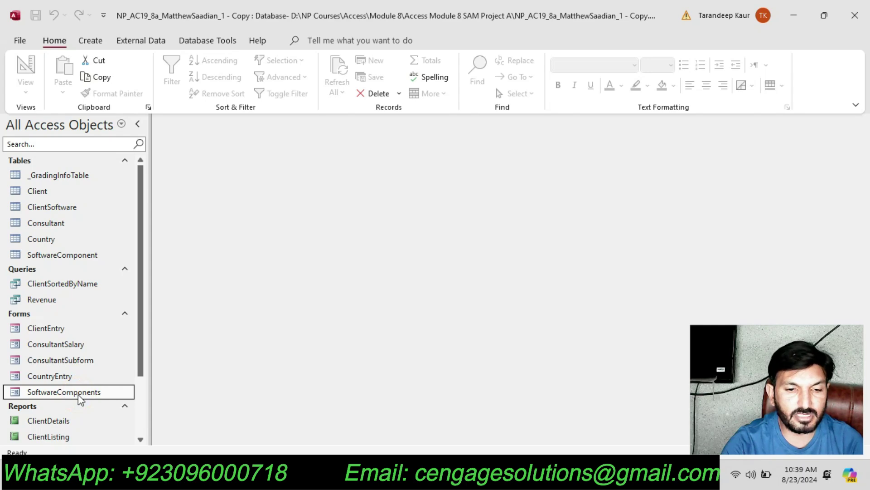
right_click(79, 395)
left_click(136, 237)
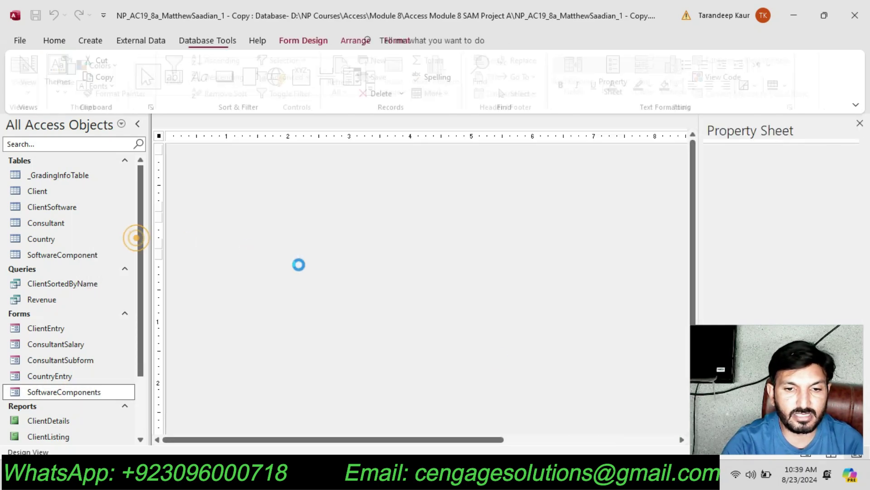
Step: Return to the Word instructions and highlight step 1a about adding a chart with the Chart Wizard in yellow
key("alt+Tab")
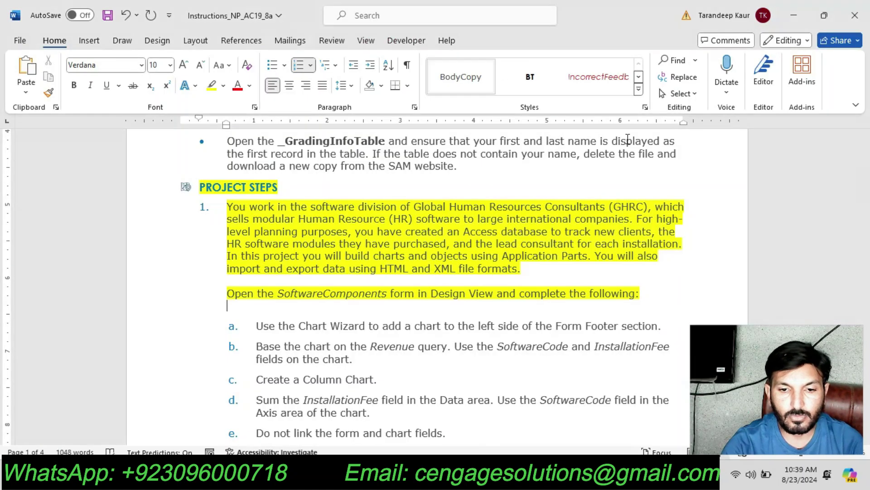
scroll(628, 139, "down", 2)
left_click_drag(666, 253, 256, 253)
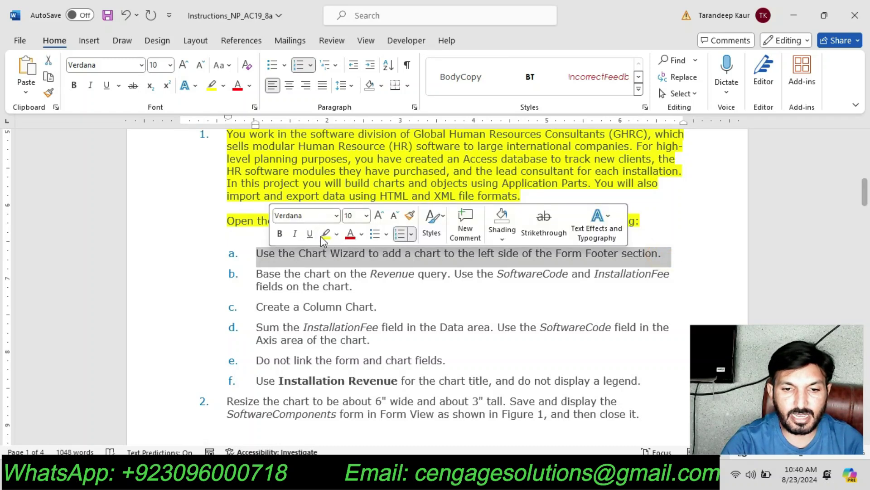
left_click(324, 234)
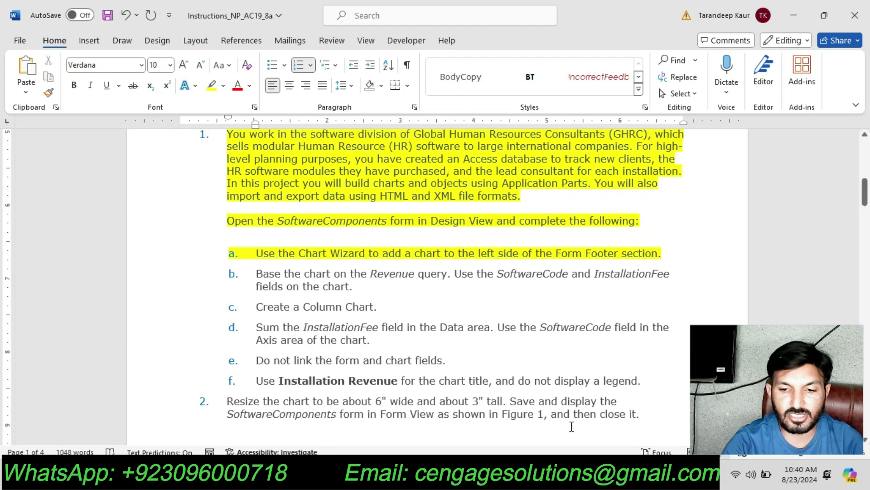
Step: Compare the form's Form Footer section in Access with the chart instructions in Word, and examine the modern chart types on offer
key("alt+Tab")
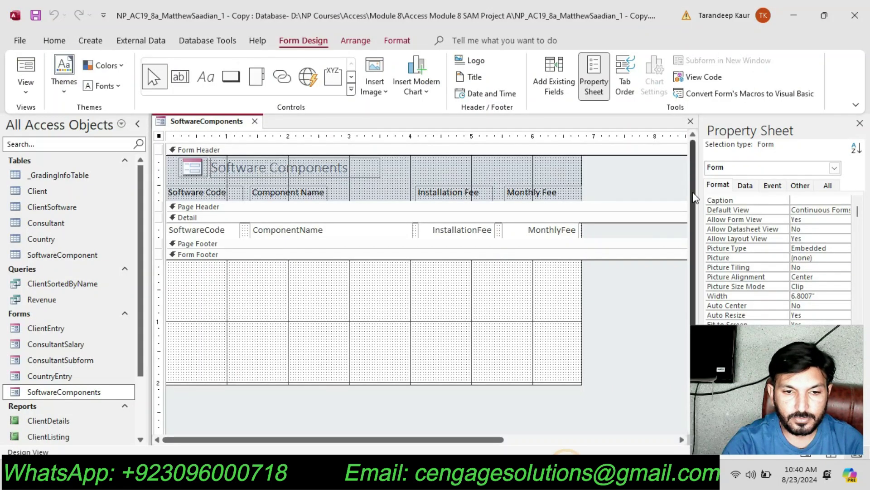
left_click(285, 439)
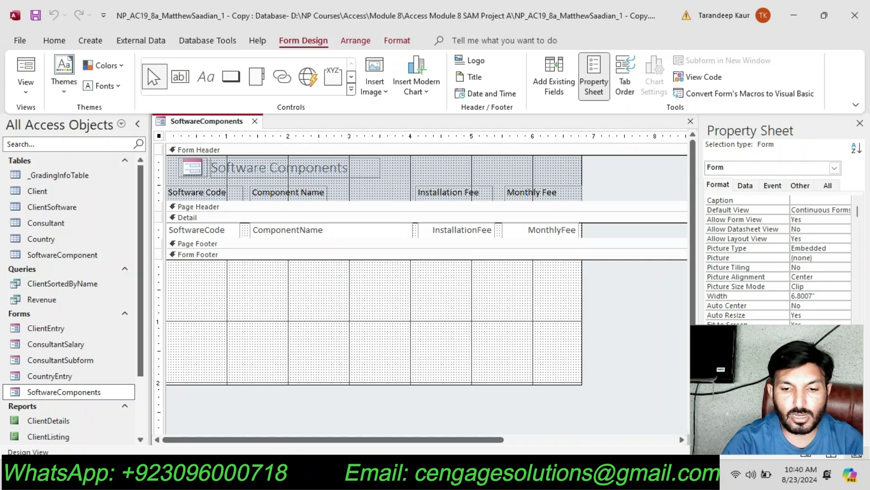
key("alt+Tab")
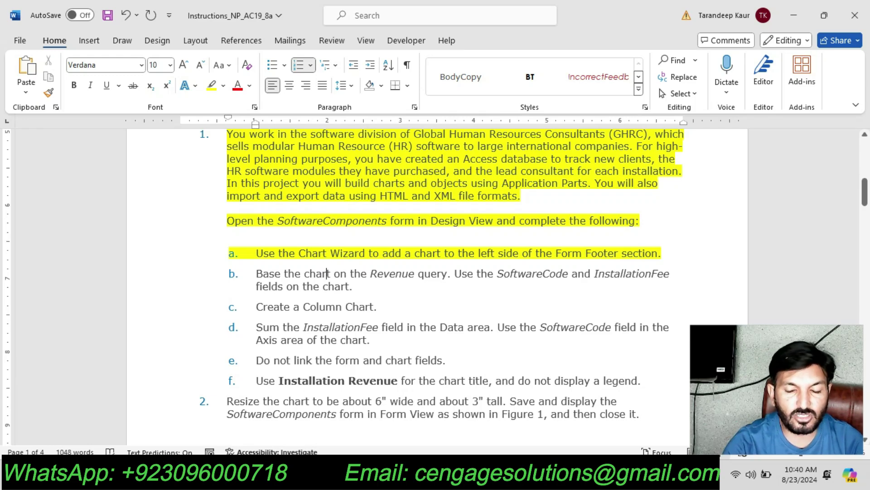
key("alt+Tab")
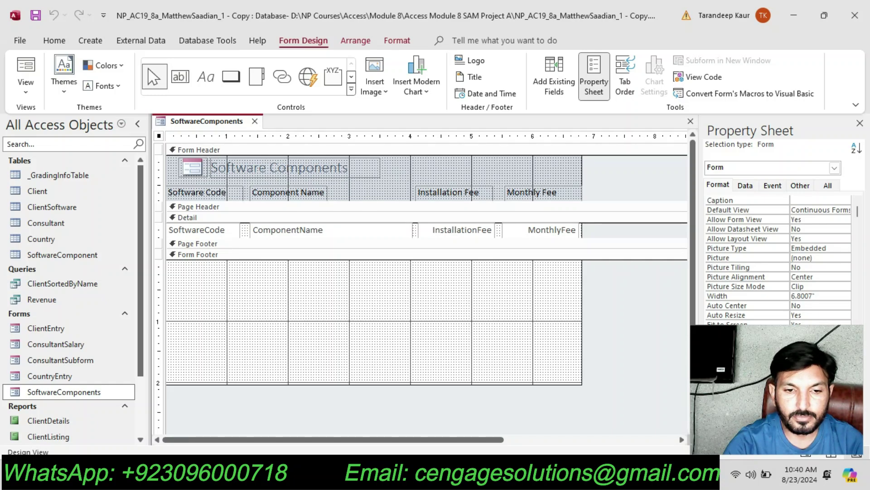
key("alt+Tab")
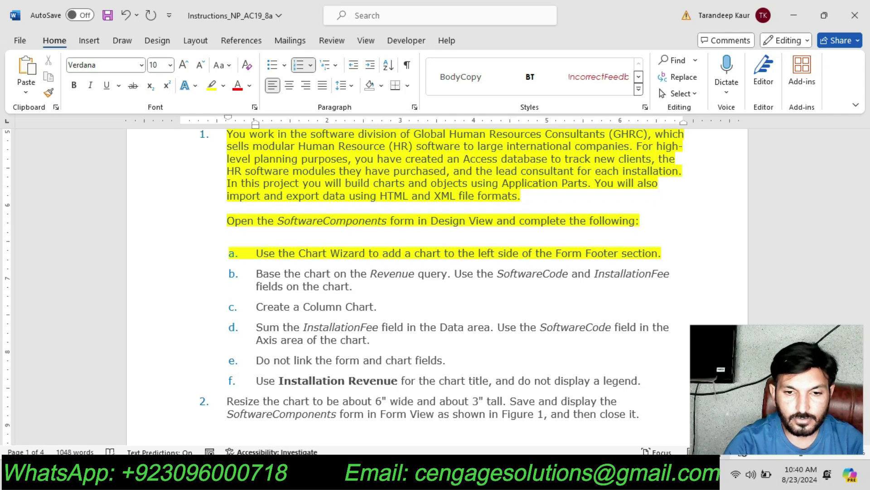
key("alt+Tab")
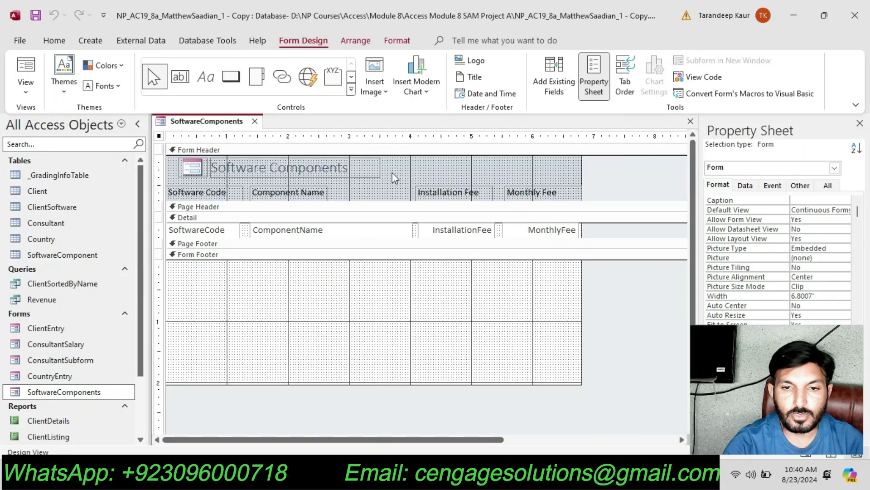
left_click(428, 94)
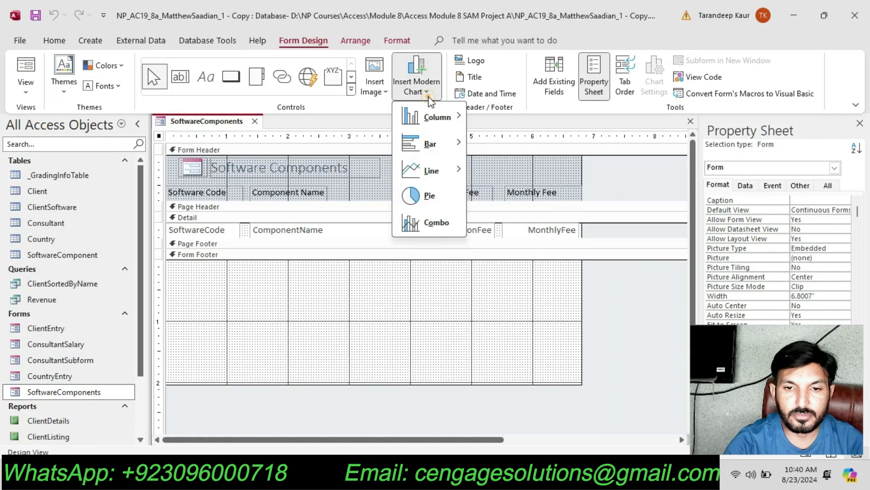
left_click(428, 95)
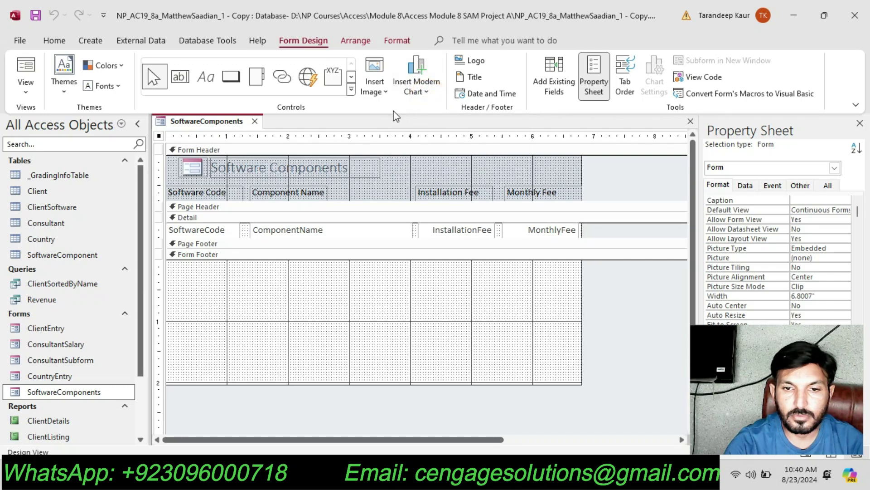
left_click(428, 92)
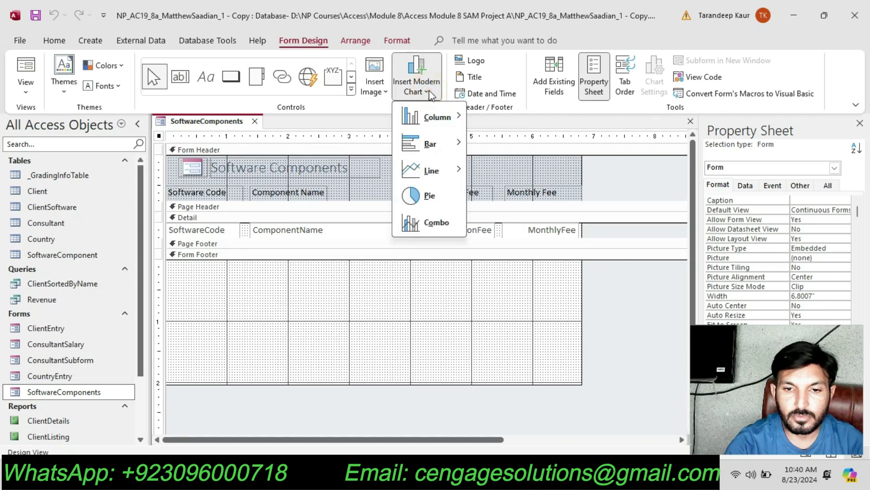
mouse_move(436, 115)
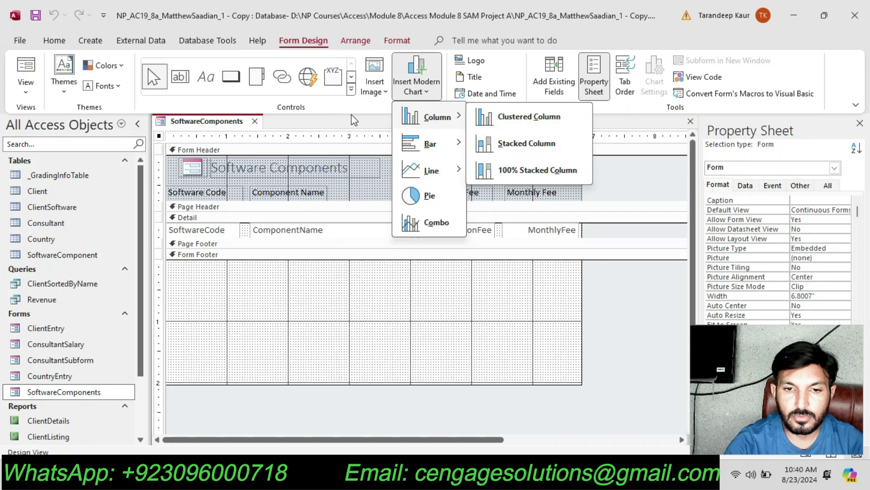
Step: Toggle the Use Control Wizards option in Access and place a Chart control at the left side of the Form Footer section
left_click(351, 91)
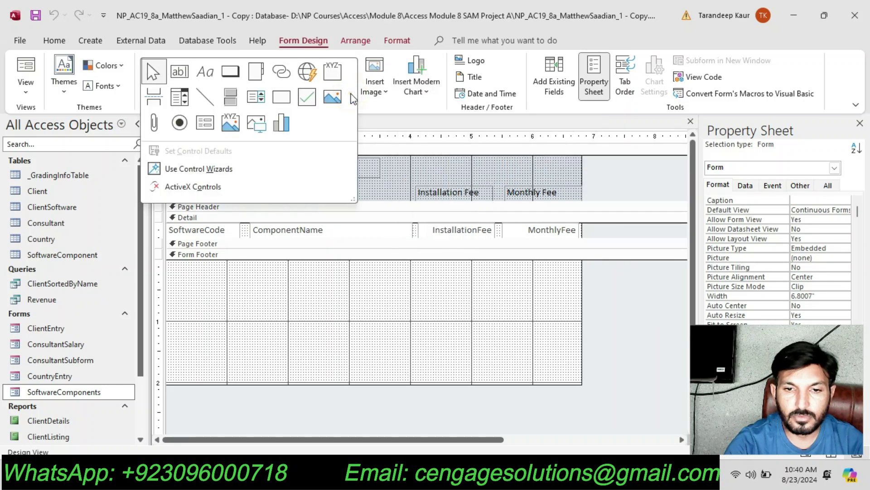
left_click(377, 105)
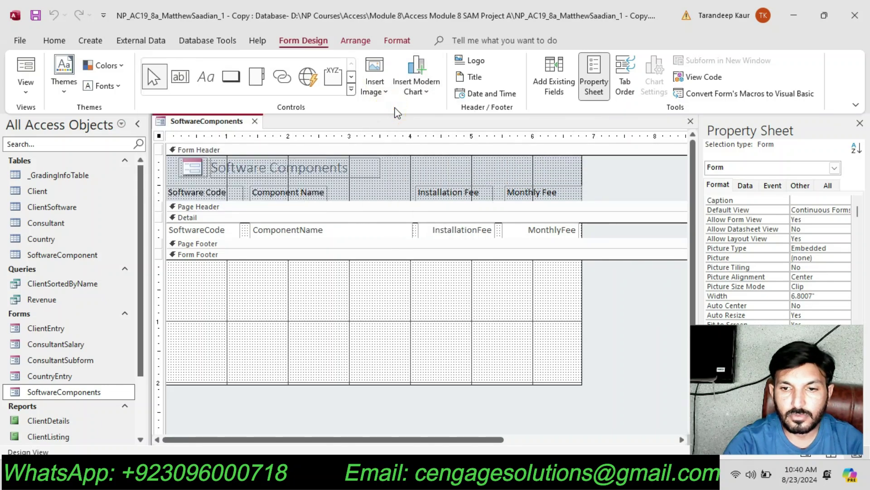
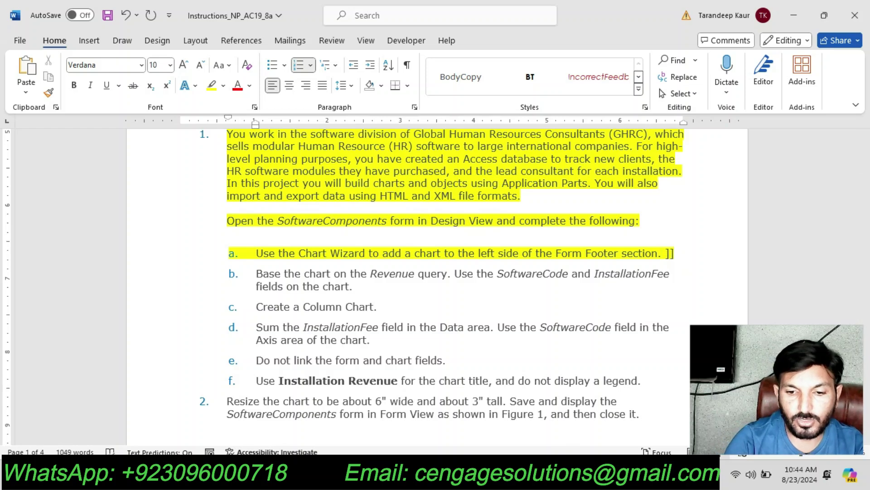
left_click(637, 479)
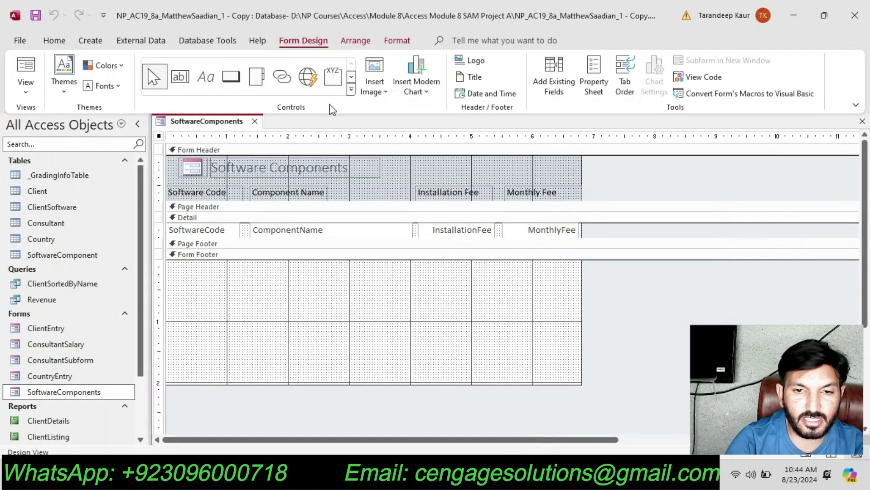
left_click(351, 89)
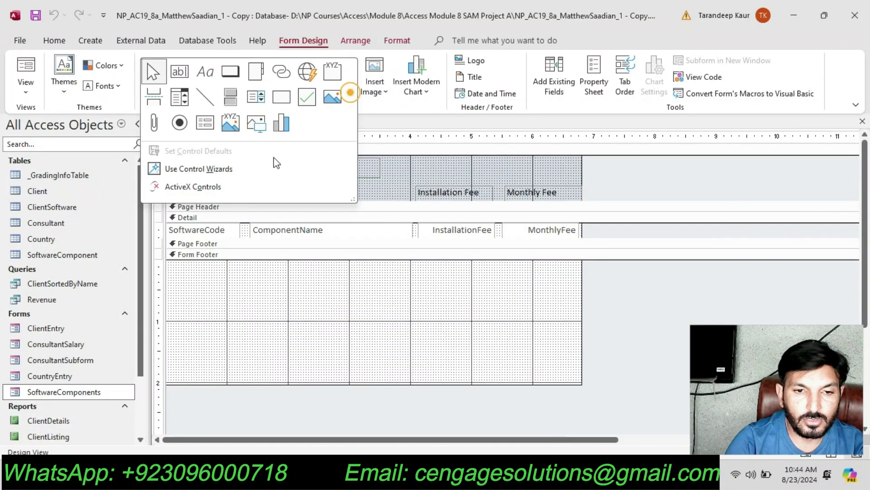
left_click(238, 169)
left_click(352, 94)
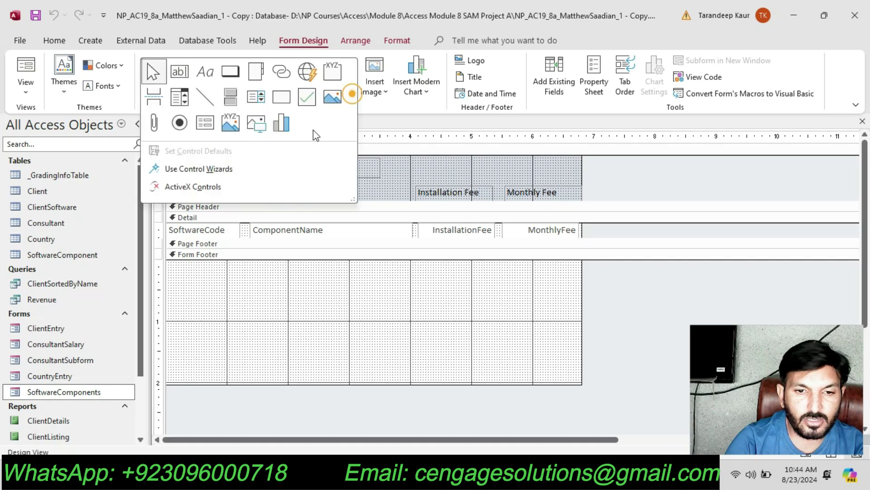
left_click(282, 121)
left_click(179, 274)
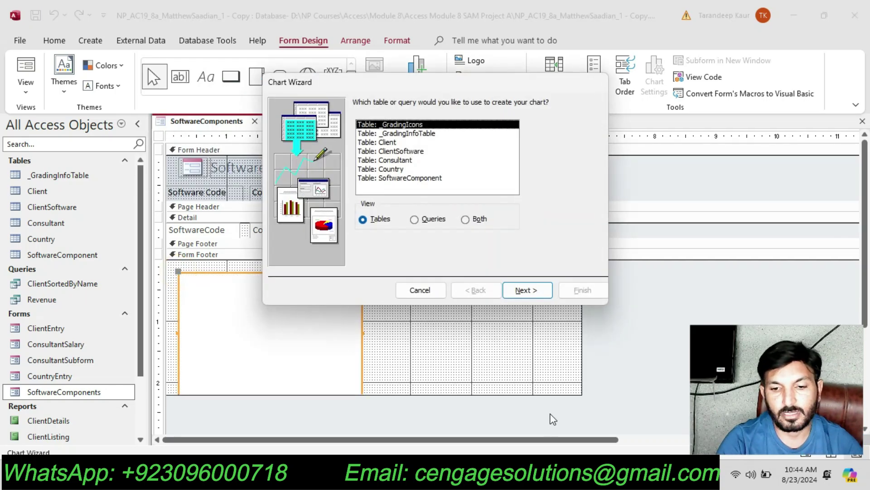
Step: Switch to the Word instructions and highlight step 1b about the Revenue query and its chart fields in yellow
key("alt+Tab")
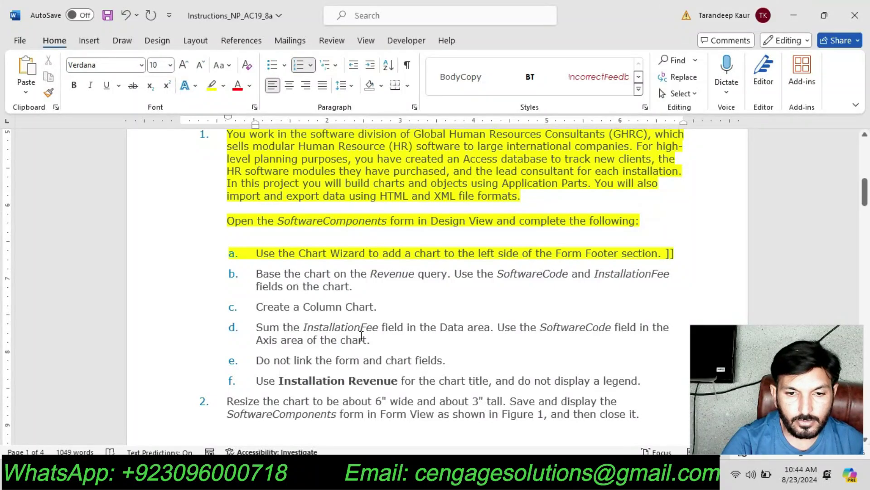
triple_click(367, 286)
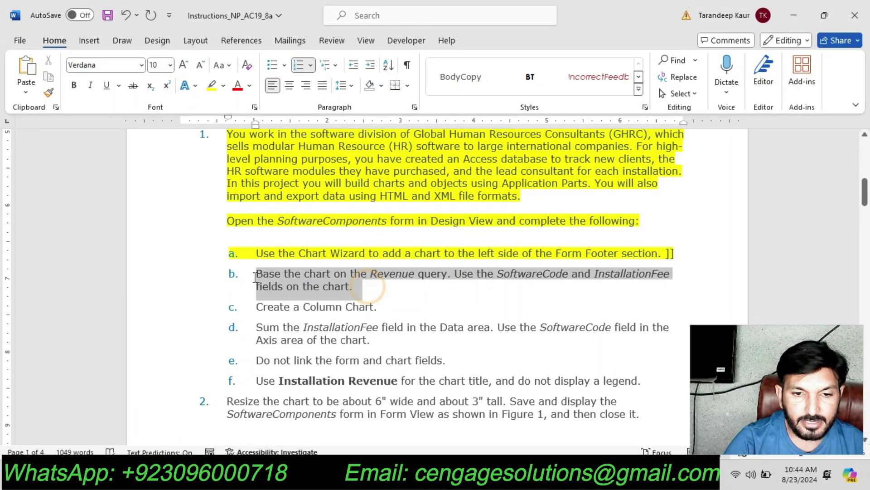
left_click(310, 256)
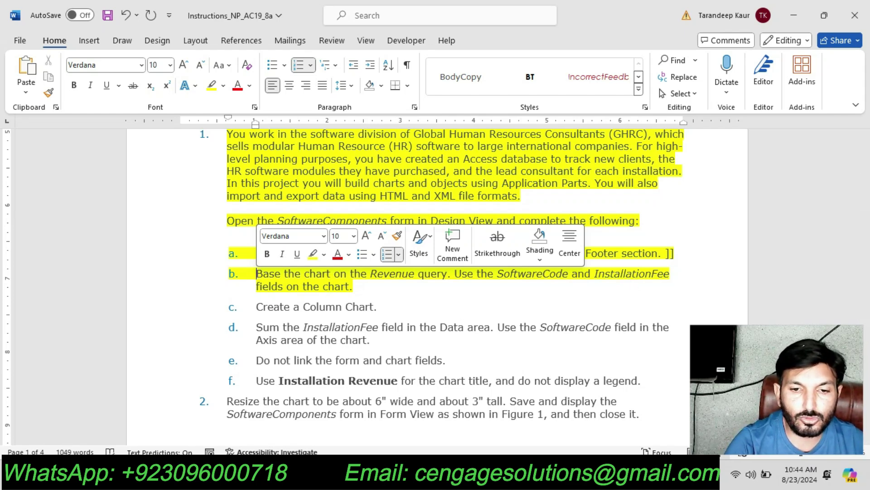
Step: Return to the Chart Wizard in Access and base the chart on the Revenue query
key("alt+Tab")
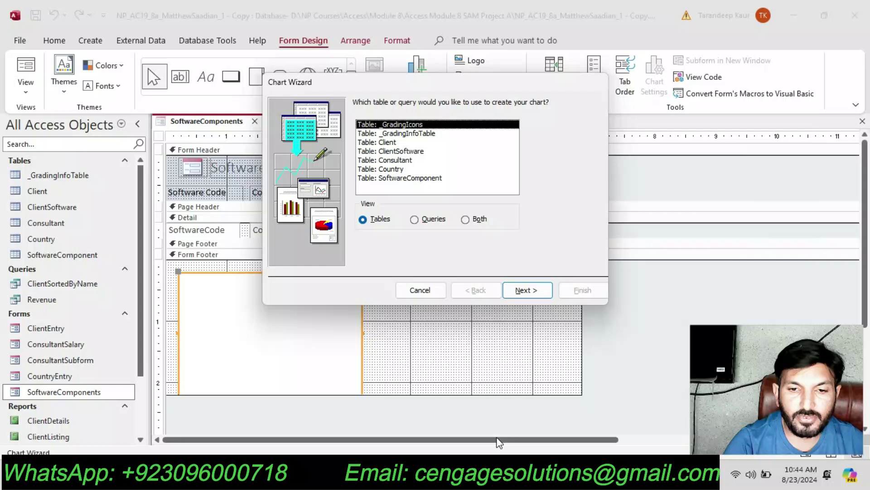
left_click(415, 219)
left_click(400, 143)
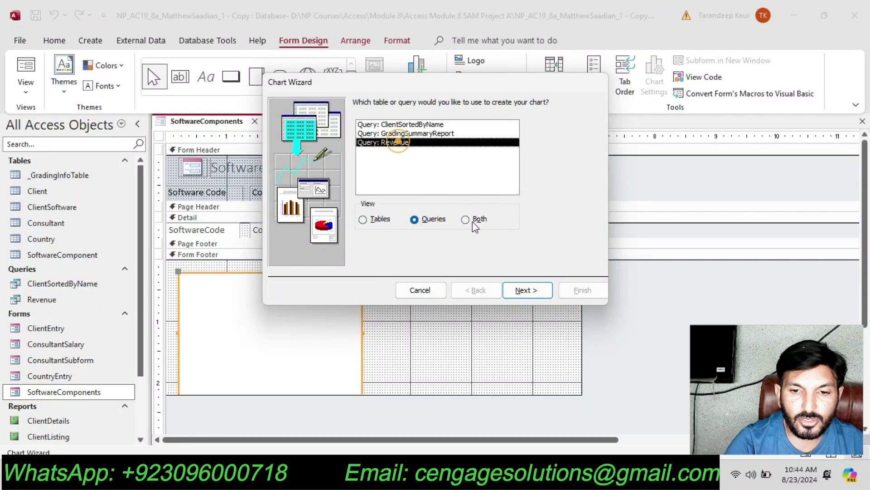
left_click(531, 290)
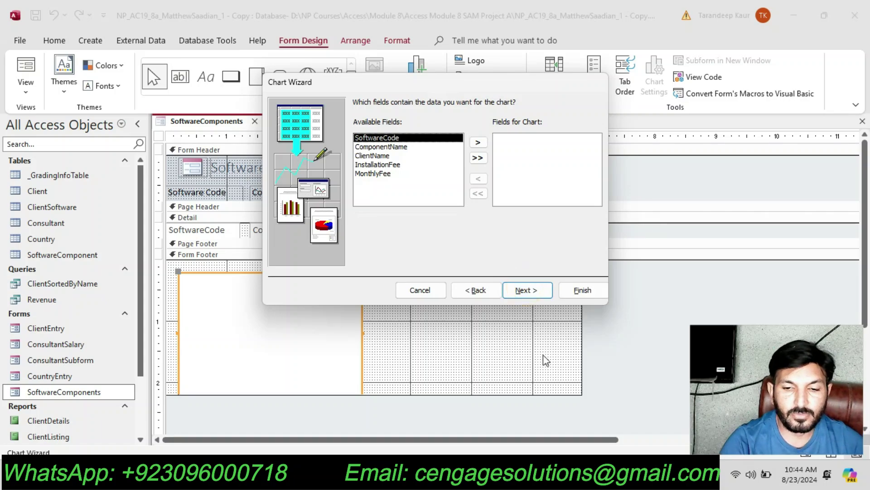
Step: Check the required fields in the Word instructions, and add SoftwareCode and InstallationFee as the chart's fields in the Chart Wizard
key("alt+Tab")
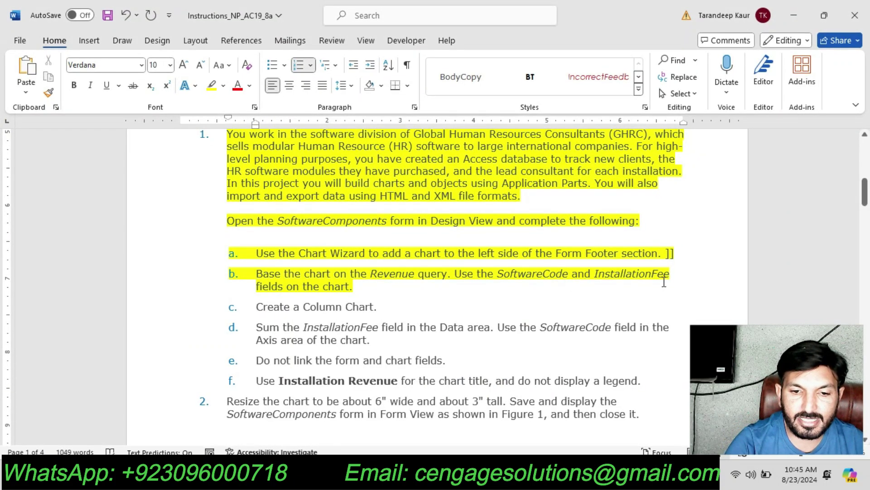
left_click(517, 475)
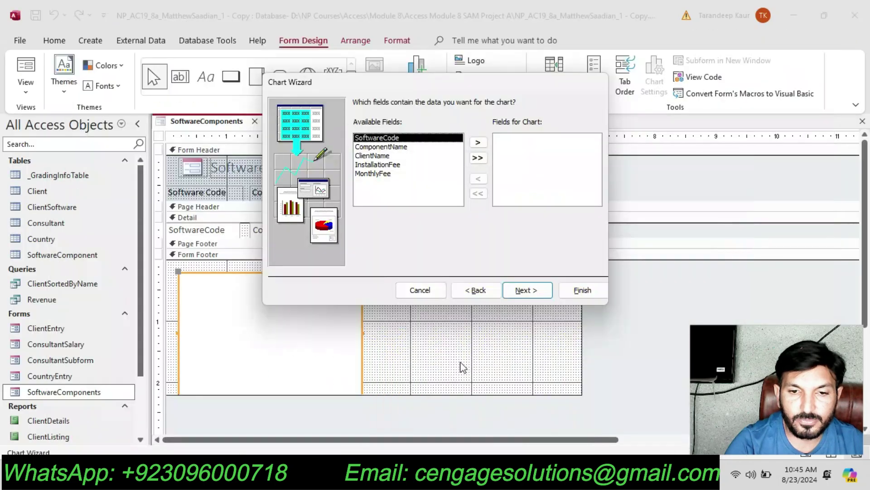
left_click(478, 143)
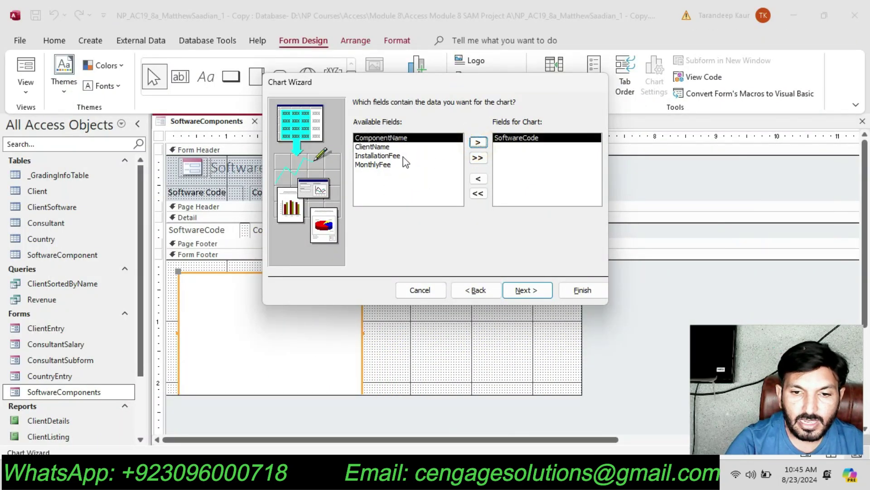
left_click(401, 156)
left_click(478, 142)
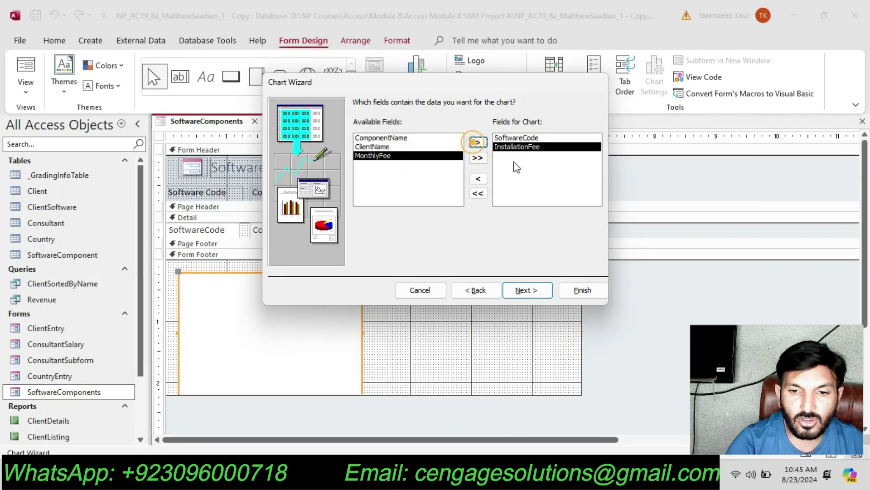
left_click(526, 290)
Step: Switch to the Word instructions and highlight step 1c, "Create a Column Chart.", in yellow
mouse_move(517, 476)
left_click(498, 383)
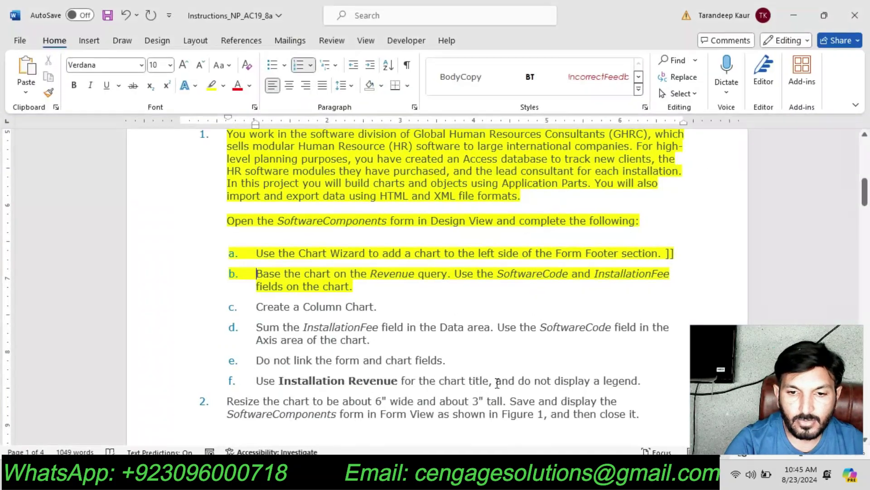
triple_click(321, 313)
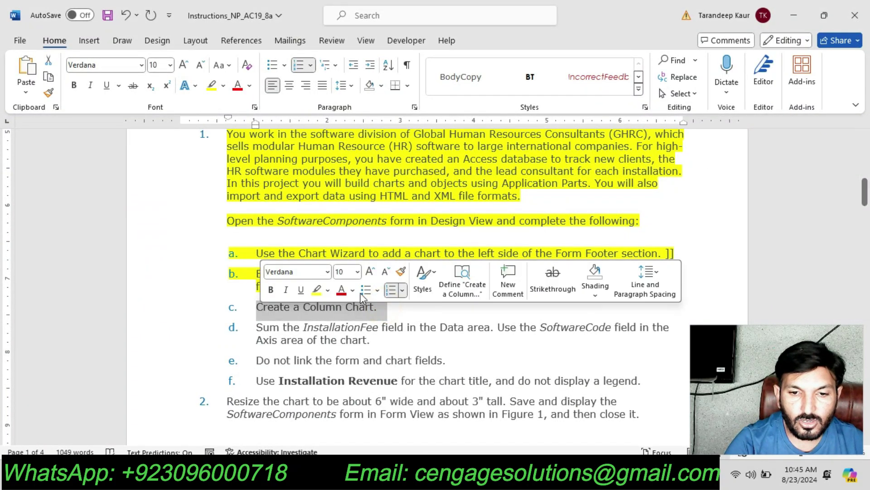
left_click(316, 289)
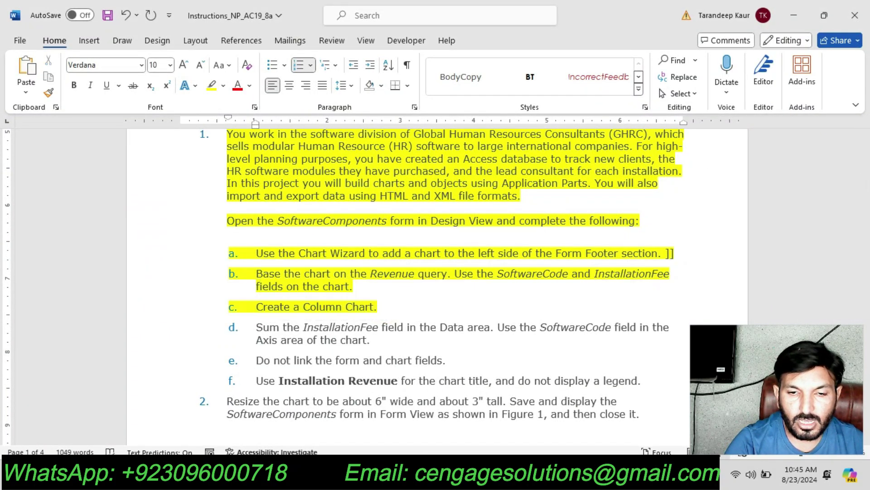
Step: Return to Access and choose Column Chart as the chart type in the Chart Wizard
key("alt+Tab")
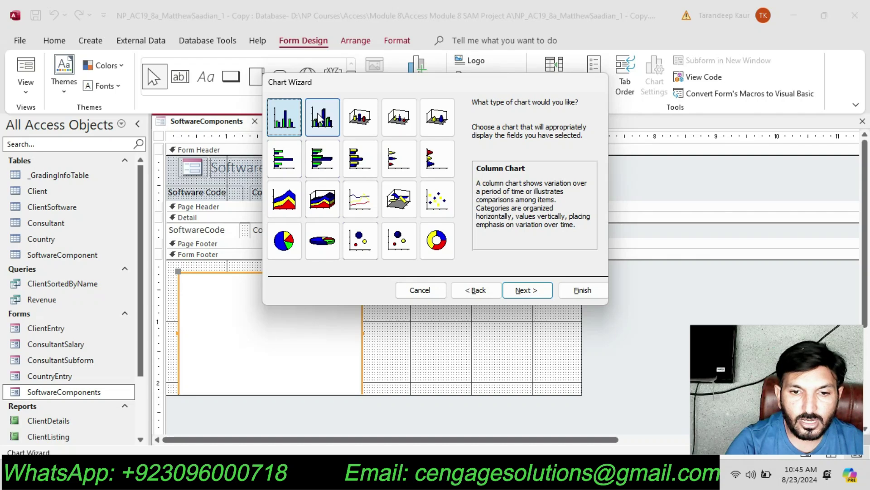
left_click(320, 119)
left_click(284, 116)
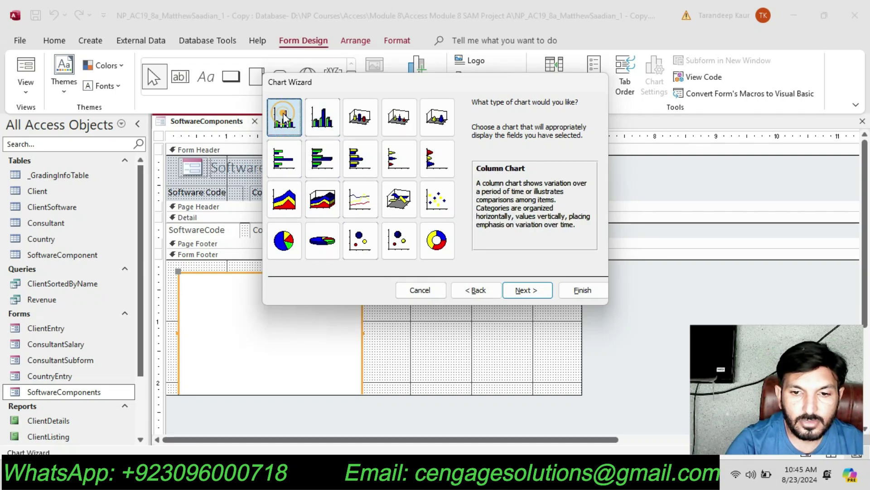
left_click(526, 291)
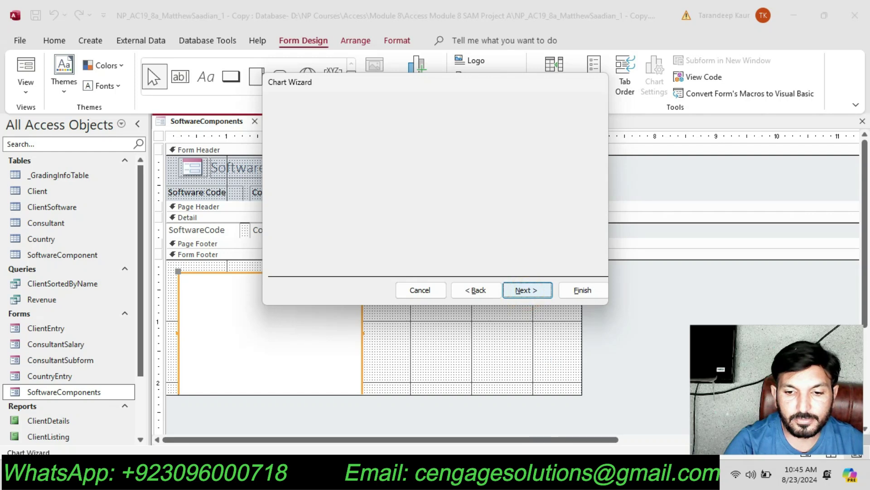
Step: Switch to the Word instructions and highlight step 1d about the Data and Axis areas in yellow
mouse_move(538, 479)
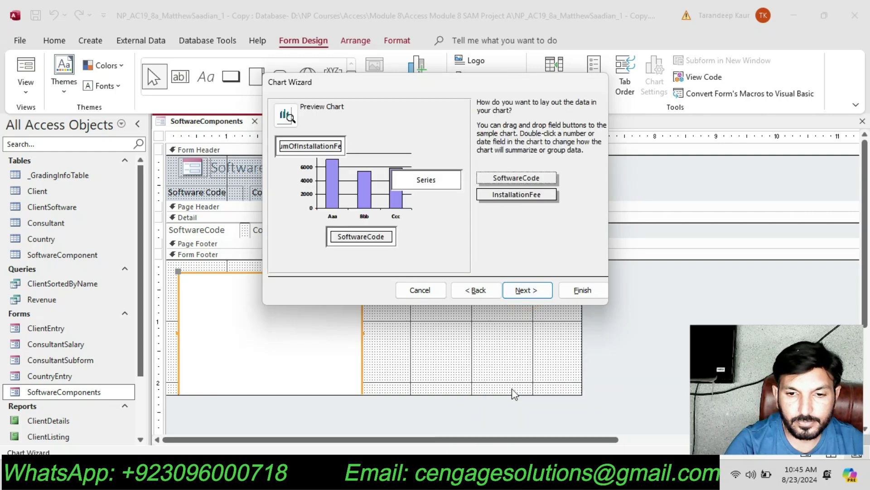
left_click(537, 478)
scroll(377, 270, "down", 3)
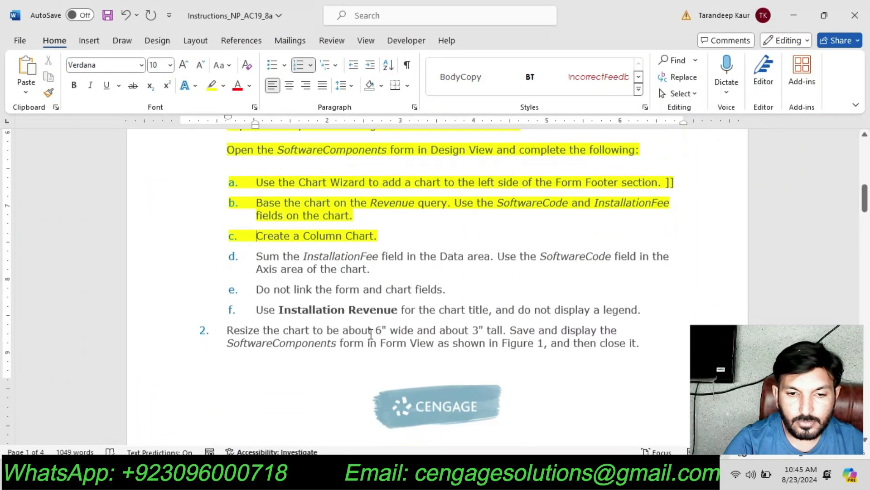
left_click_drag(377, 270, 267, 259)
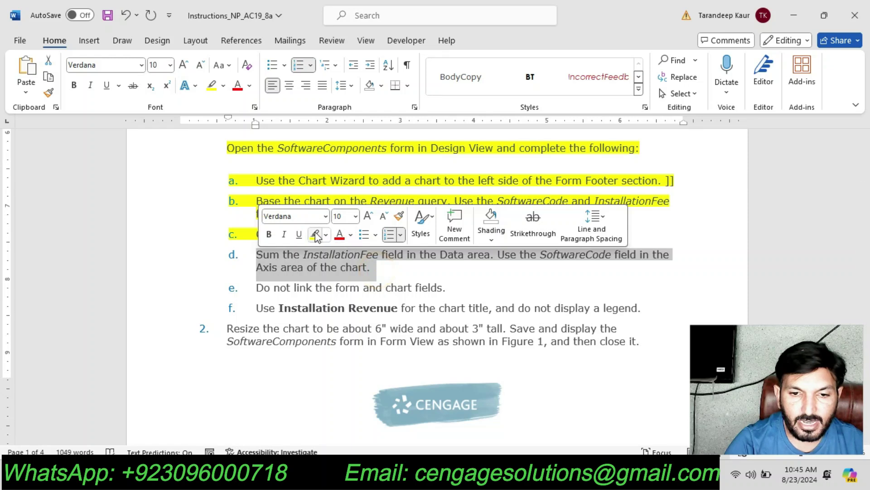
left_click(313, 233)
left_click(327, 267)
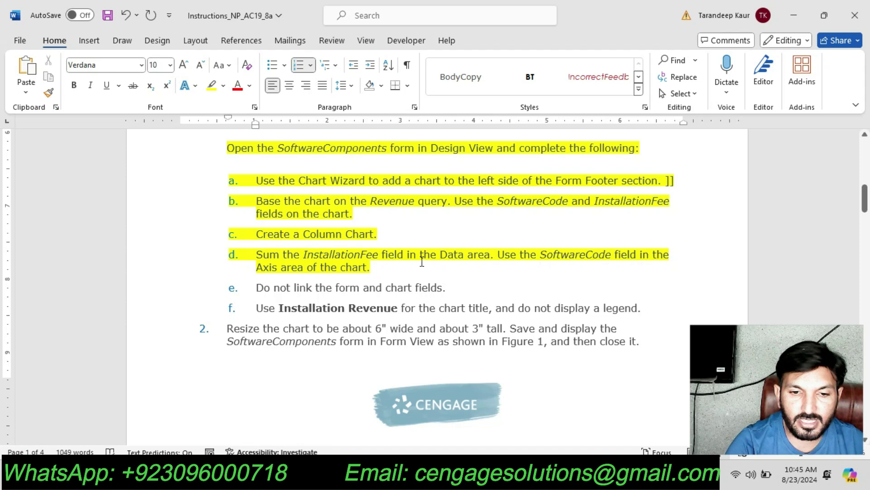
Step: Return to Access and summarize the InstallationFee field in the chart's Data area by Sum, checking it against the Word instructions
key("alt+Tab")
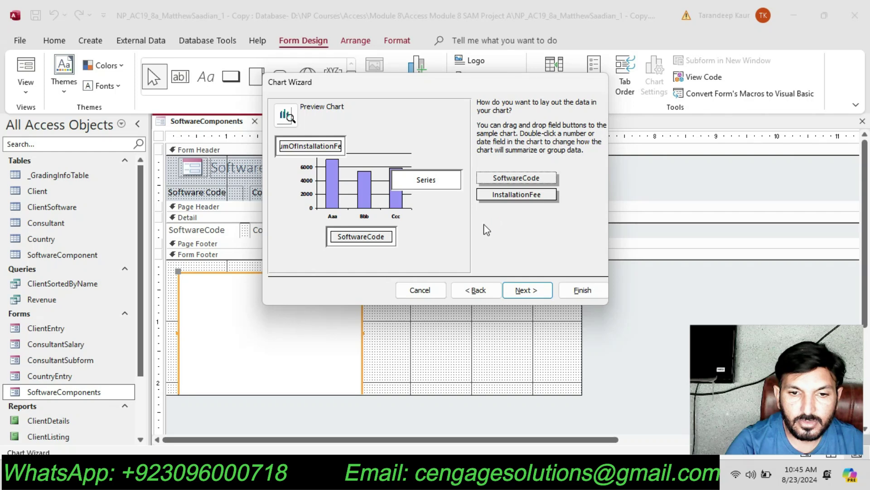
double_click(300, 147)
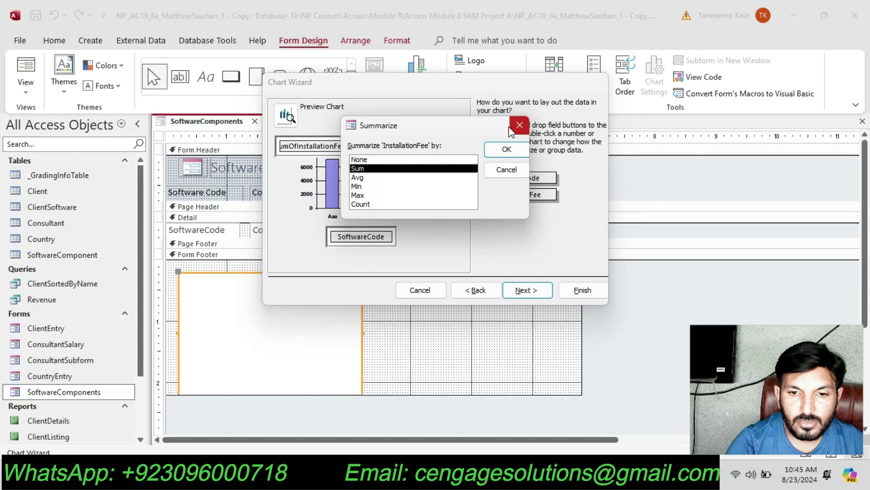
key("alt+Tab")
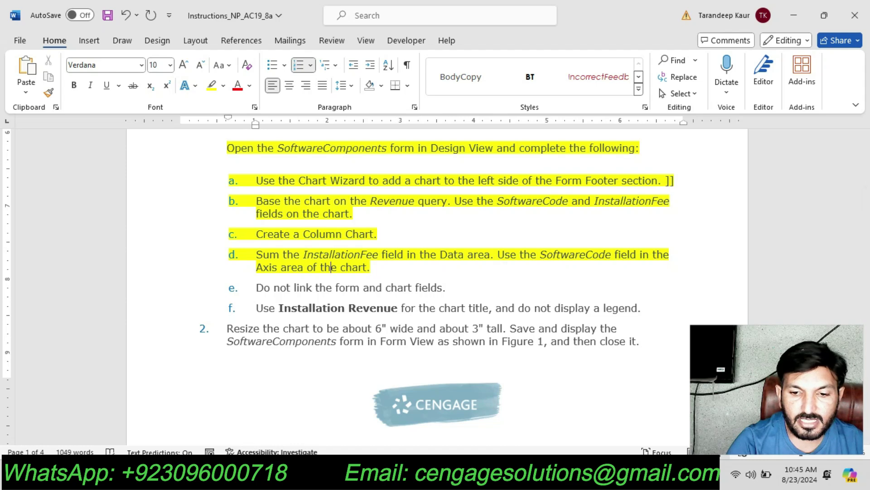
key("alt+Tab")
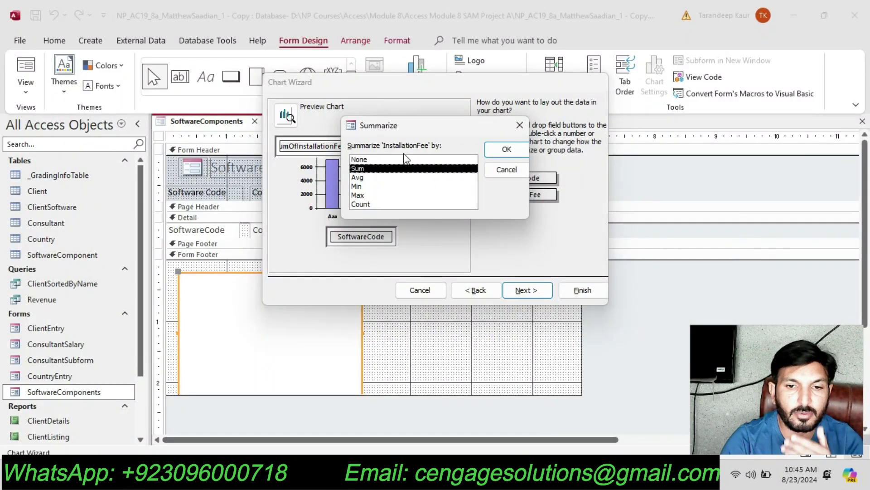
left_click(506, 149)
Step: Check the chart's Data and Axis fields against Word step 1d, closing the Summarize dialog and inspecting the SoftwareCode axis field's grouping
key("alt+Tab")
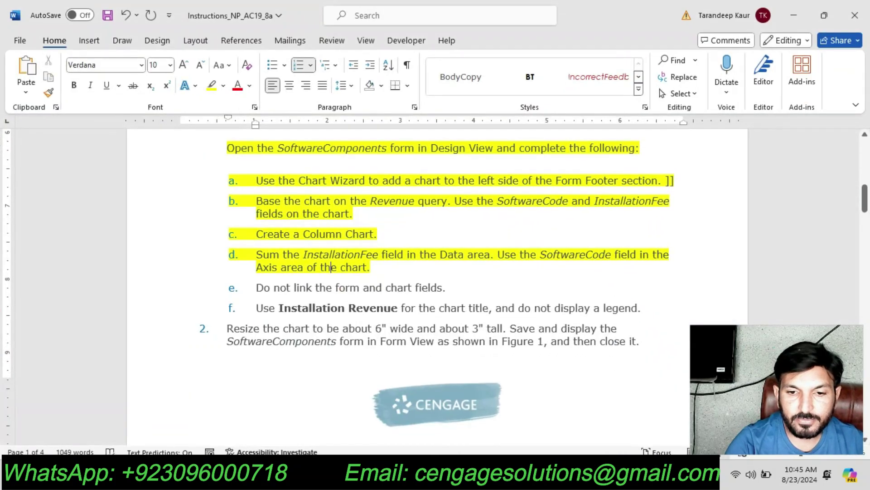
key("alt+Tab")
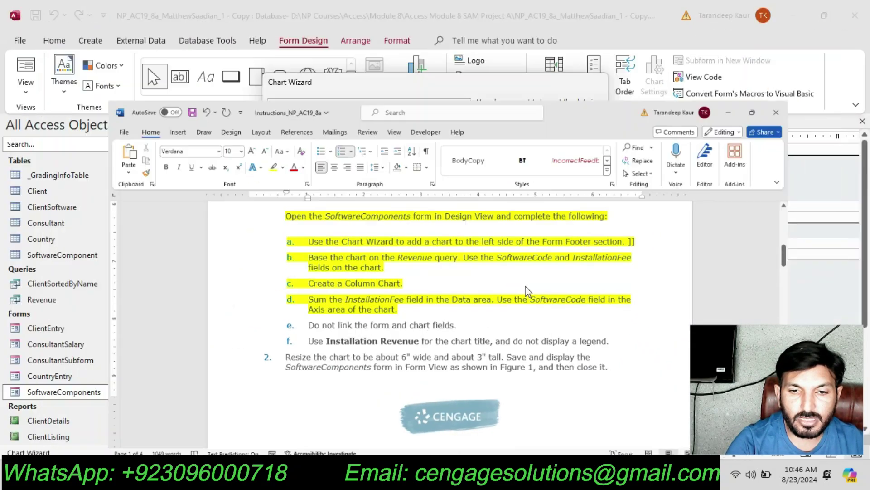
left_click(541, 181)
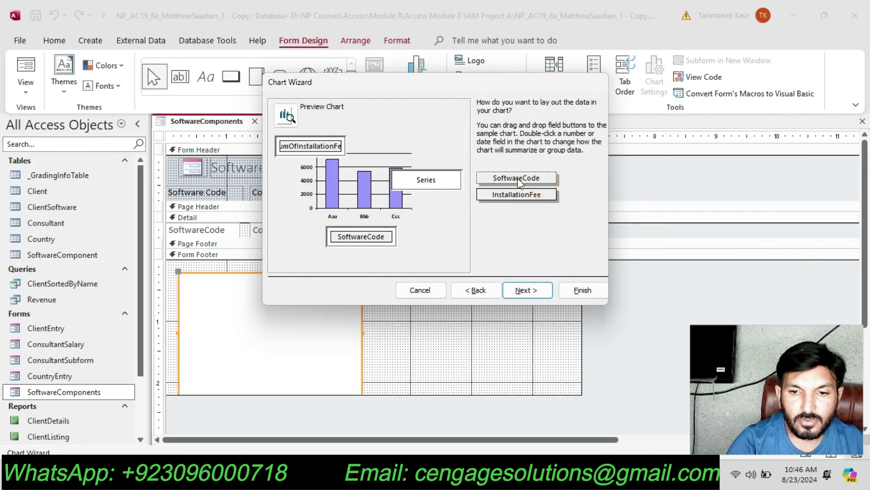
double_click(364, 237)
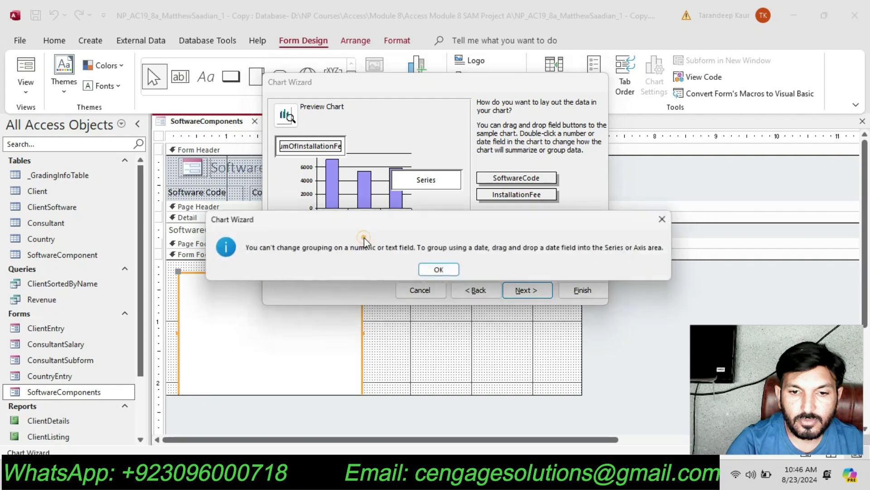
left_click(668, 225)
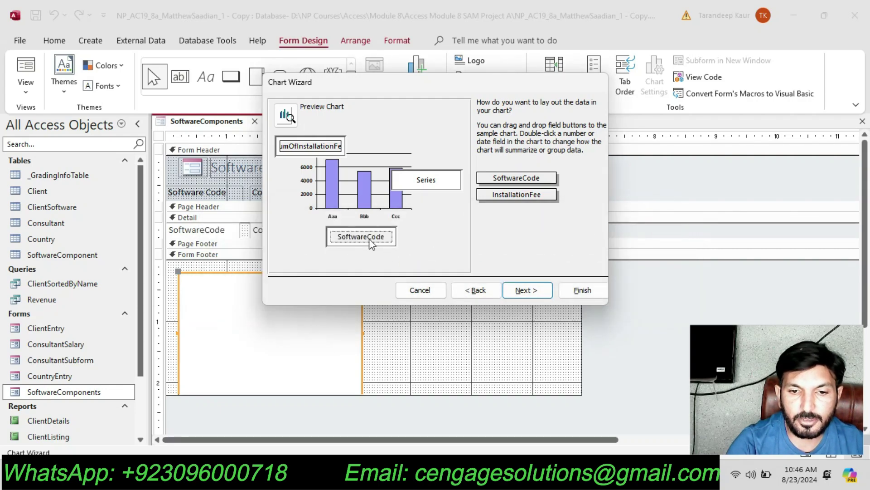
Step: Switch to the Word instructions and highlight step 1e, "Do not link the form and chart fields.", in yellow
key("alt+Tab")
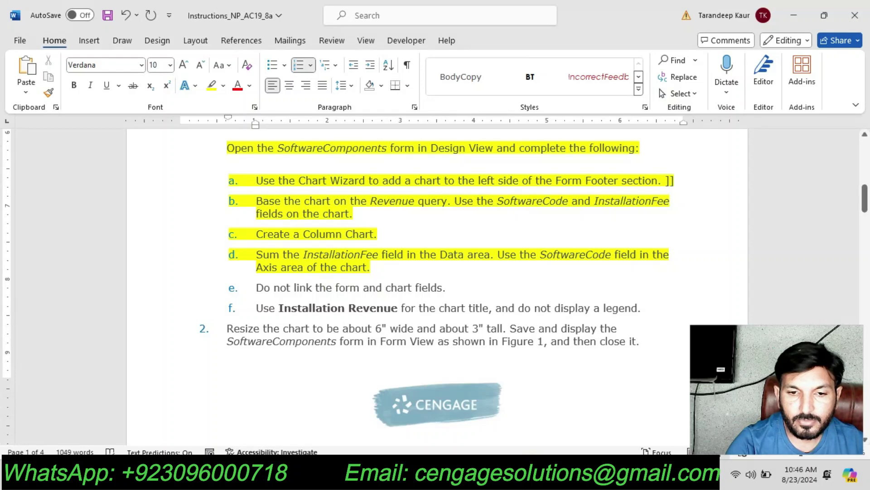
left_click_drag(460, 286, 257, 289)
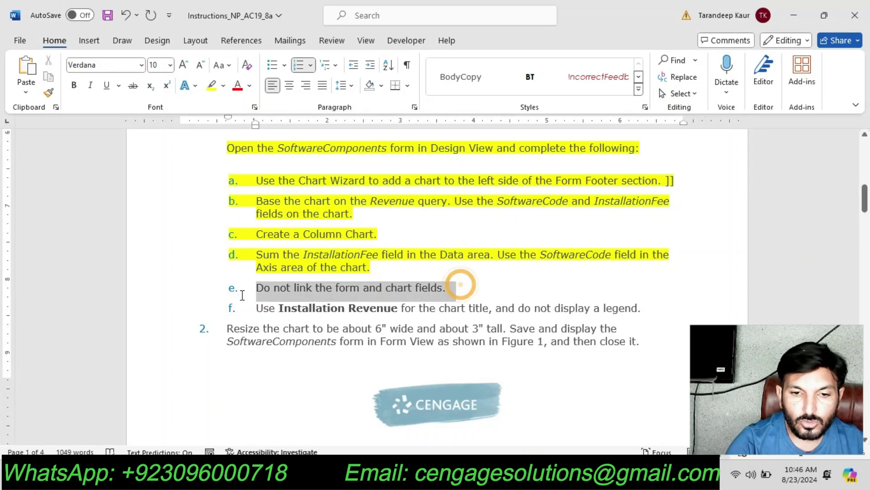
left_click(301, 269)
left_click(336, 288)
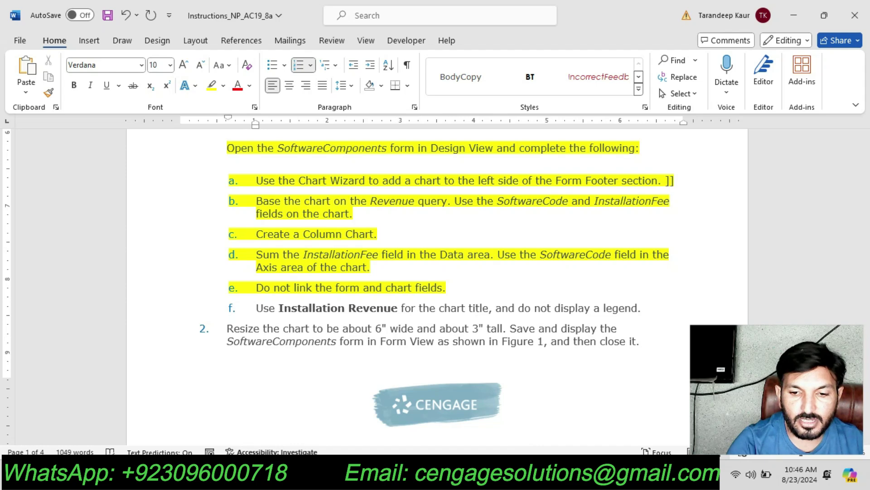
Step: Return to Access, advance the Chart Wizard to the linking page and set both the form field and chart field to <No Field>
key("alt+Tab")
left_click(524, 291)
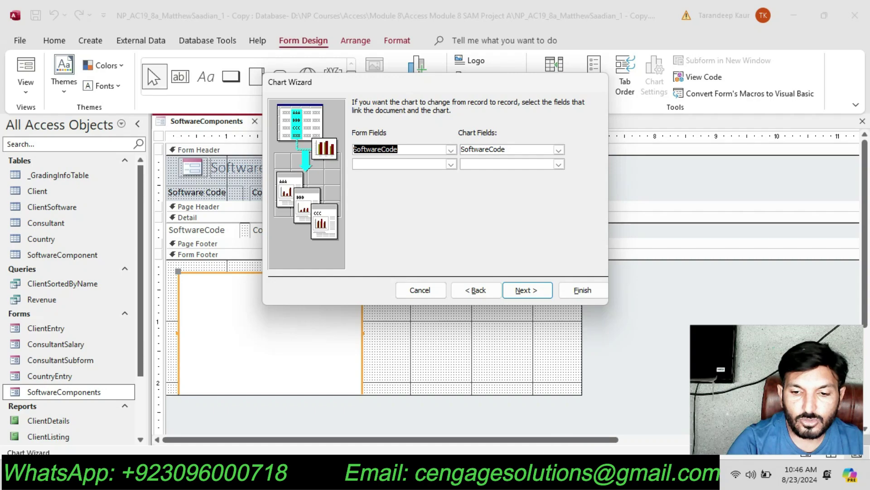
key("alt+Tab")
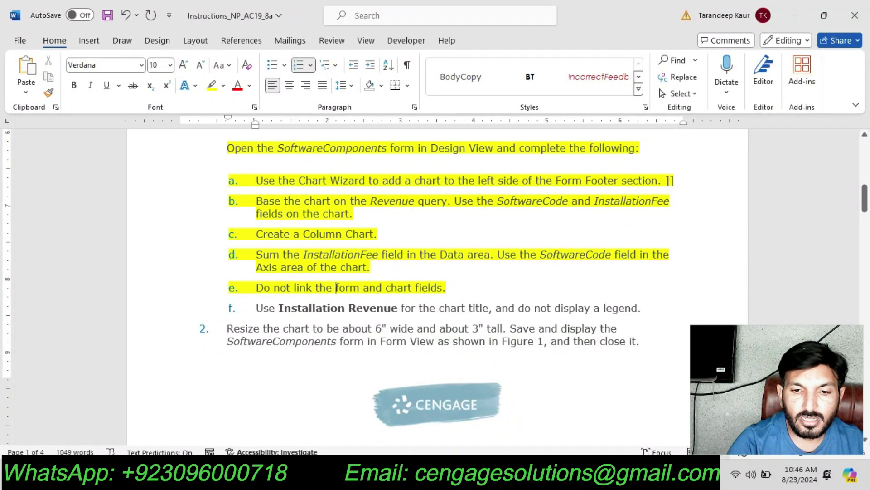
key("alt+Tab")
left_click(450, 150)
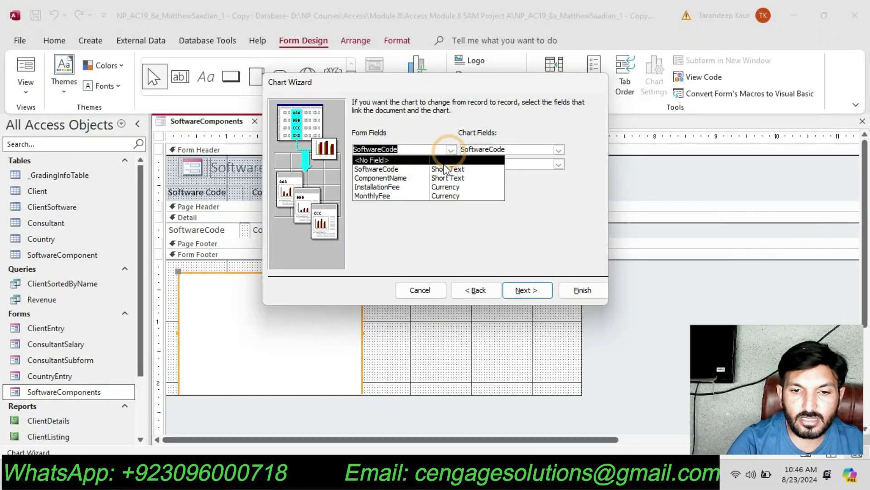
left_click(446, 169)
left_click(452, 150)
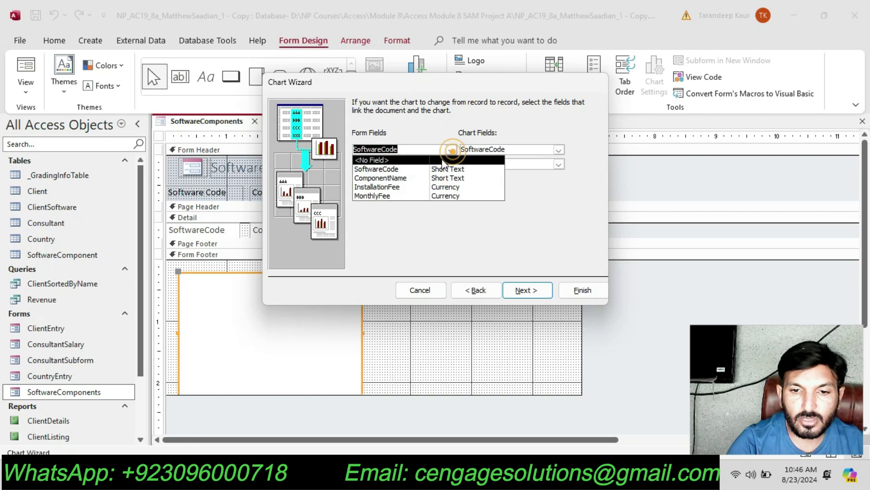
left_click(444, 162)
left_click(559, 152)
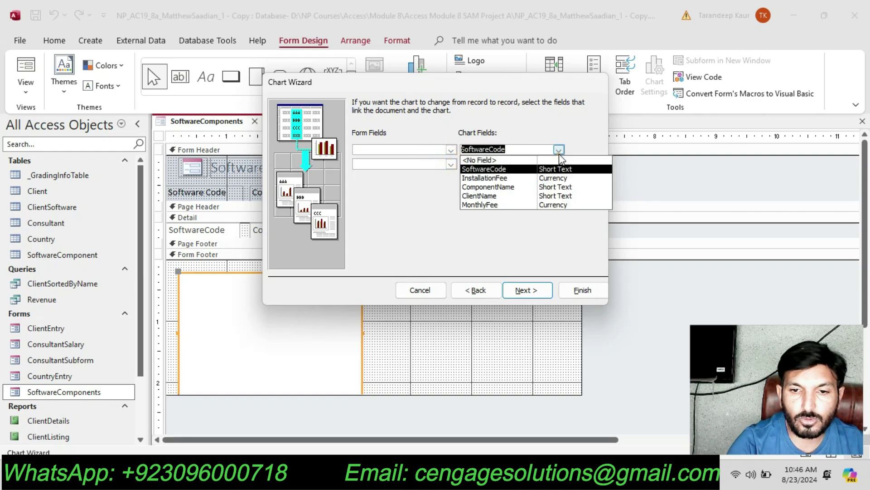
left_click(519, 159)
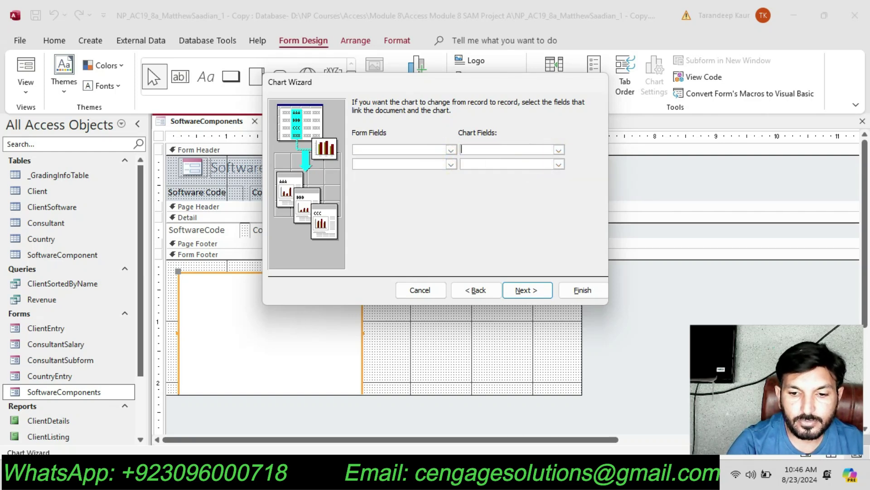
Step: Switch to the Word instructions and highlight step 1f about the Installation Revenue title and legend in yellow
key("alt+Tab")
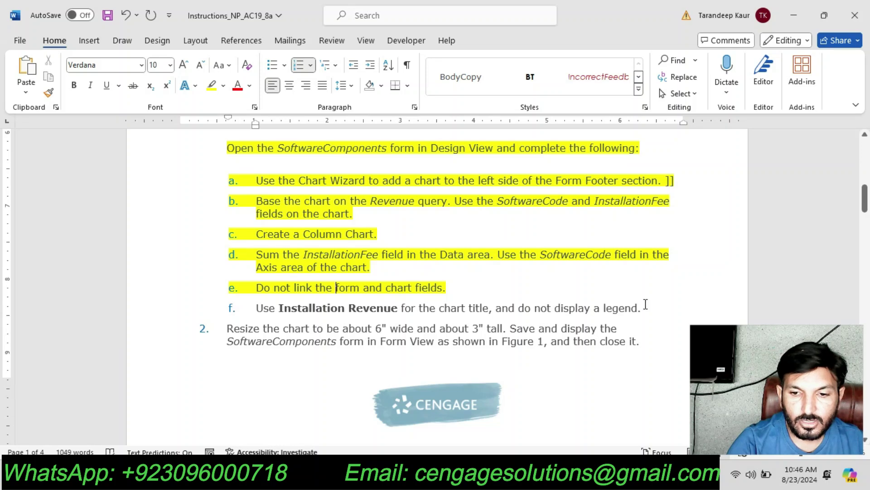
left_click_drag(639, 312, 261, 311)
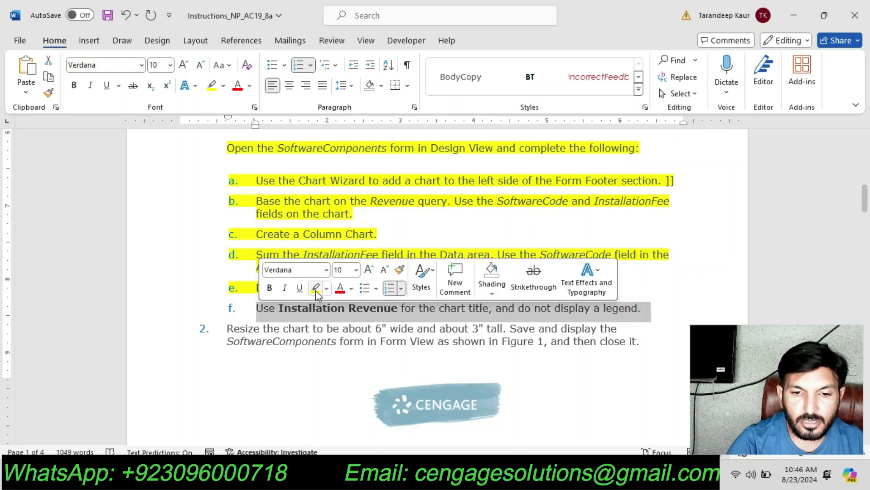
left_click(311, 288)
key("Left")
left_click(397, 311)
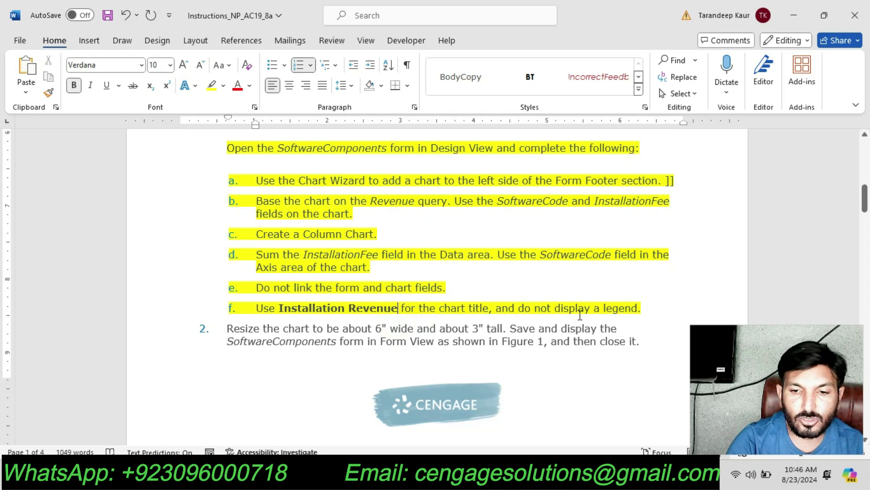
Step: Return to Access, title the chart Installation Revenue, choose not to display a legend, and finish the Chart Wizard
key("alt+Tab")
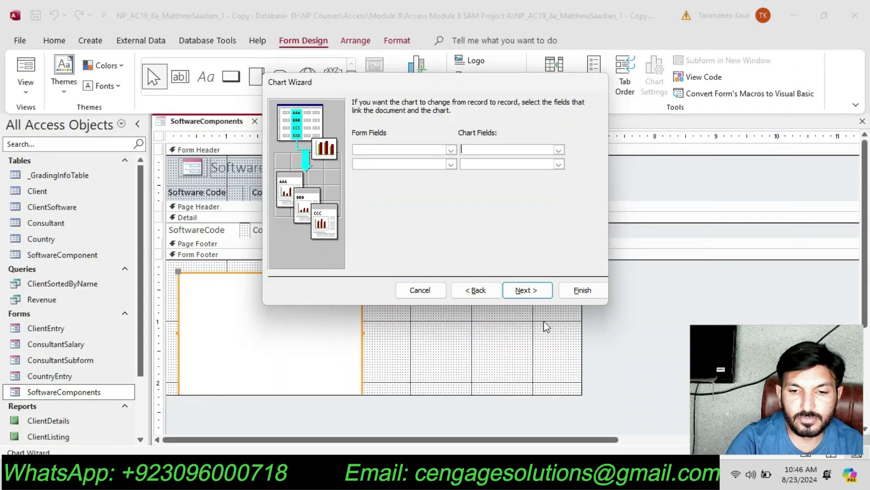
left_click(528, 290)
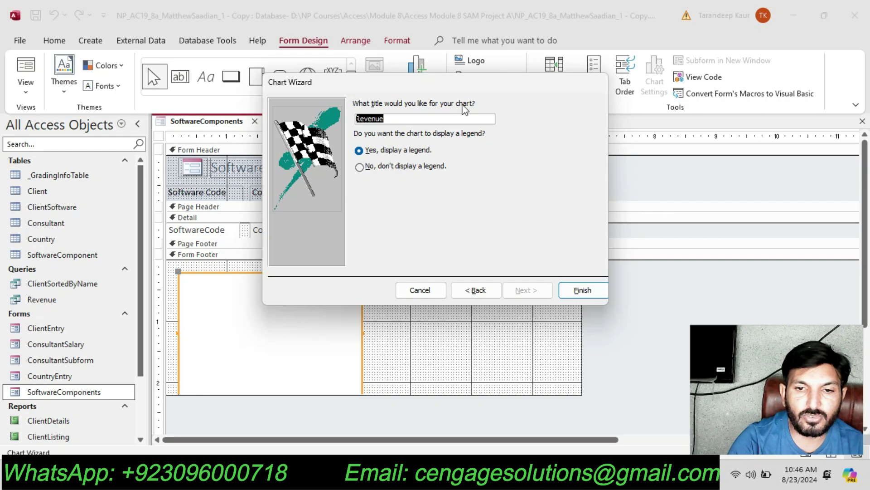
key("alt+Tab")
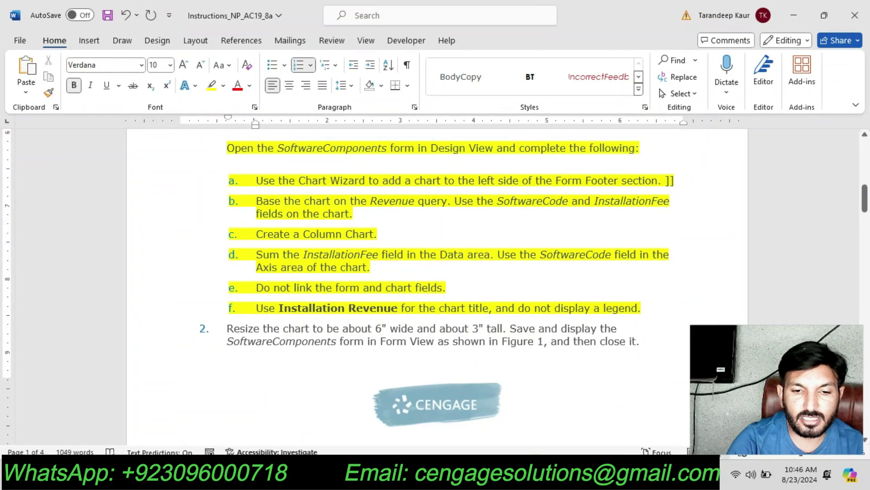
key("alt+Tab")
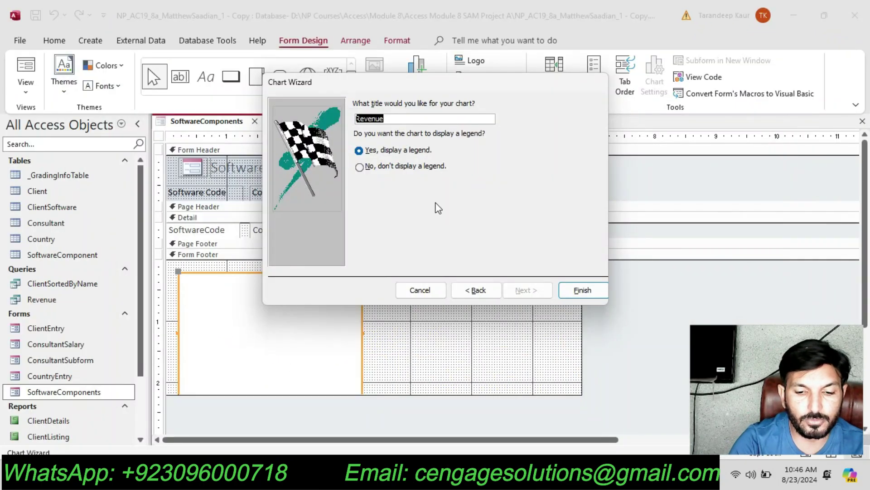
type("Installati")
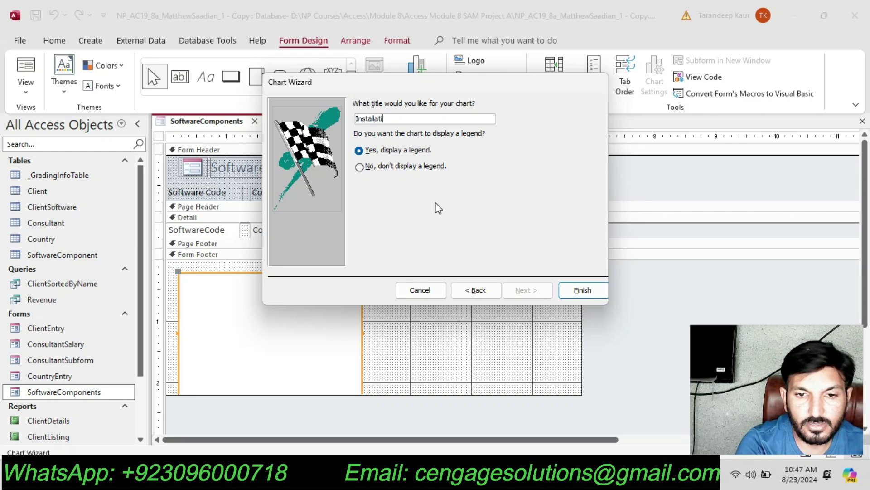
type("on Rev")
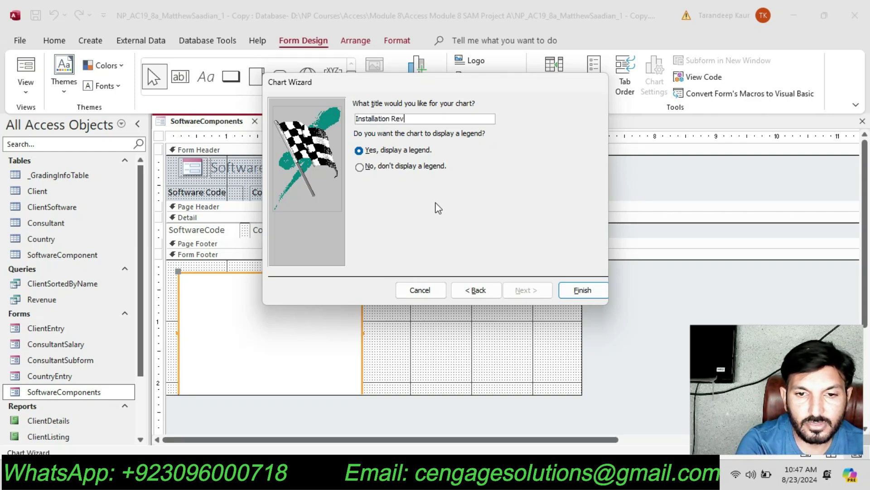
type("enue")
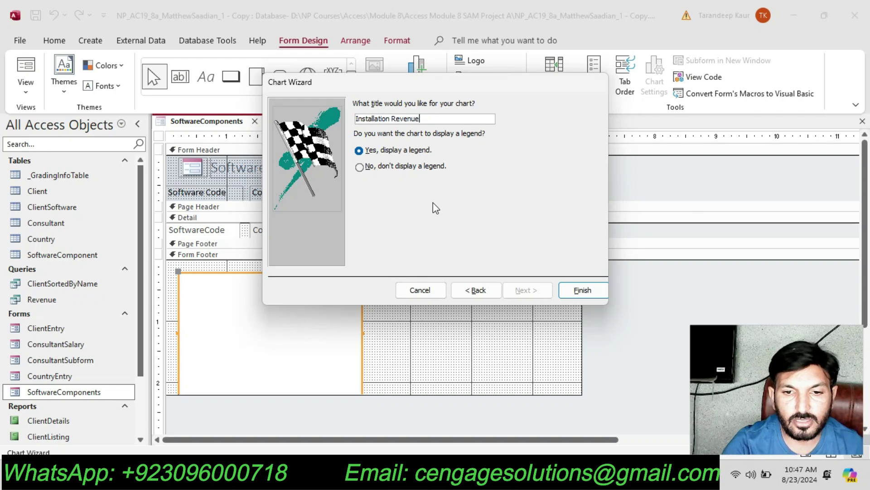
left_click(390, 168)
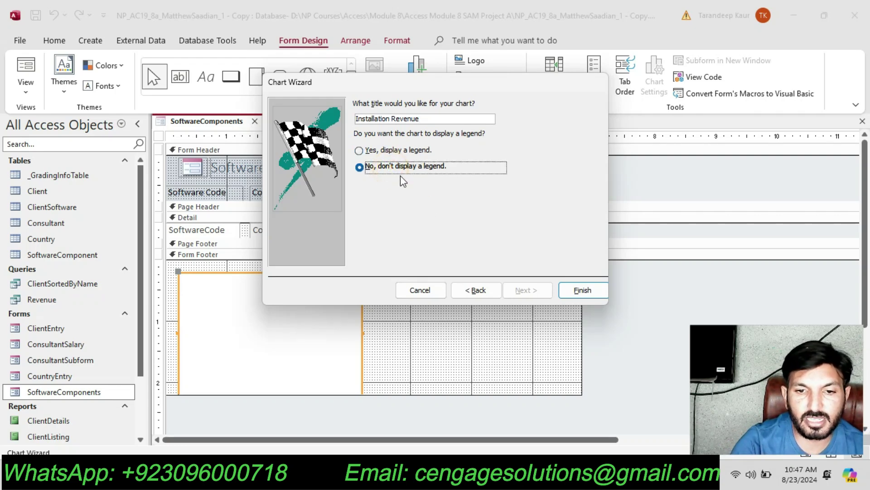
left_click(570, 293)
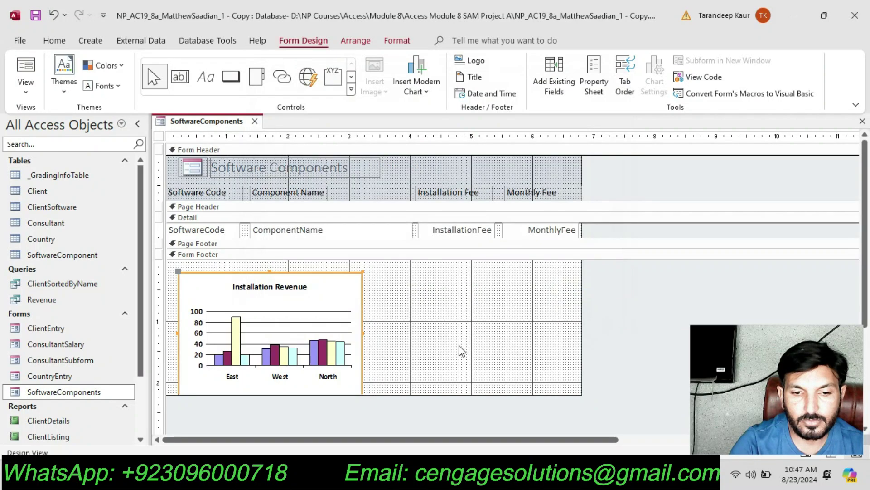
Step: Switch to the Word instructions and remove the yellow highlighting from the text of step 1 through substep f
key("alt+Tab")
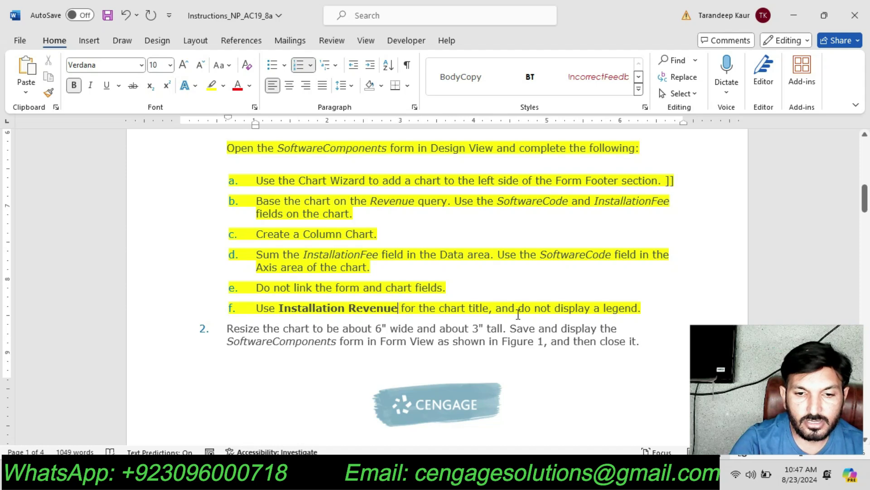
scroll(518, 314, "up", 5)
scroll(520, 313, "down", 1)
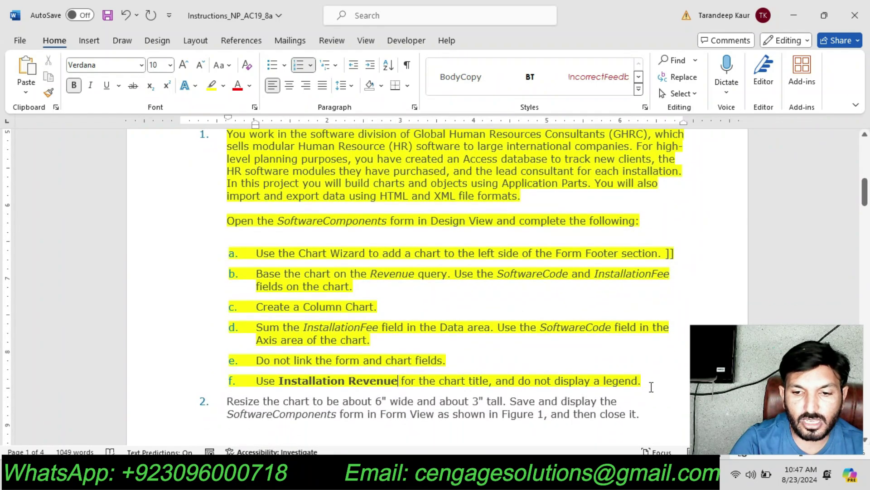
left_click_drag(640, 383, 232, 207)
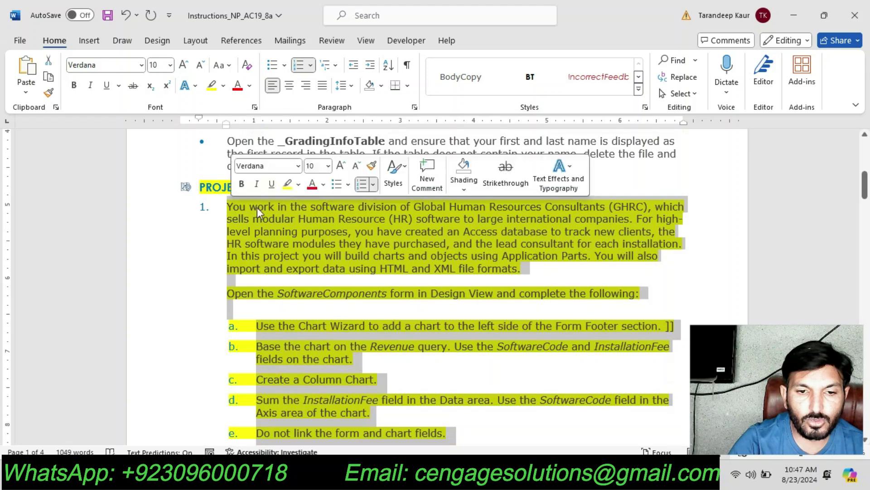
left_click(298, 185)
left_click(324, 287)
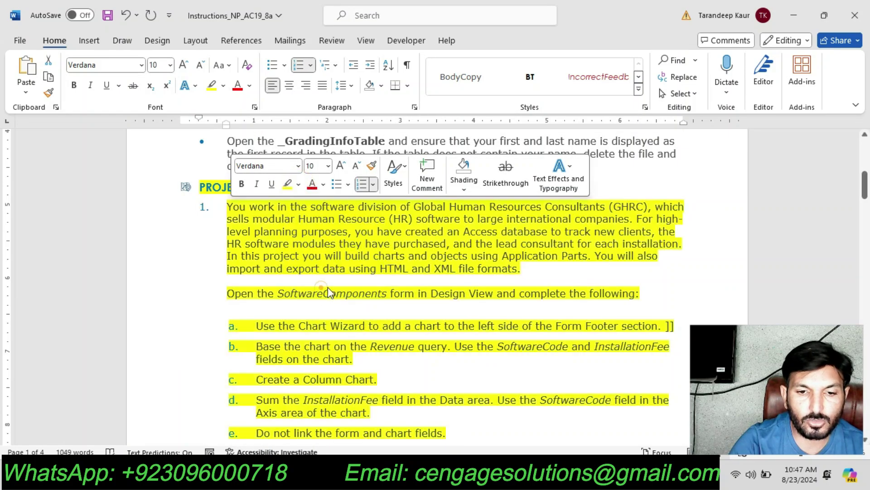
left_click(317, 287)
Step: Highlight step 2, about resizing the chart and displaying the SoftwareComponents form in Form View, in yellow
scroll(317, 288, "down", 6)
scroll(465, 283, "down", 4)
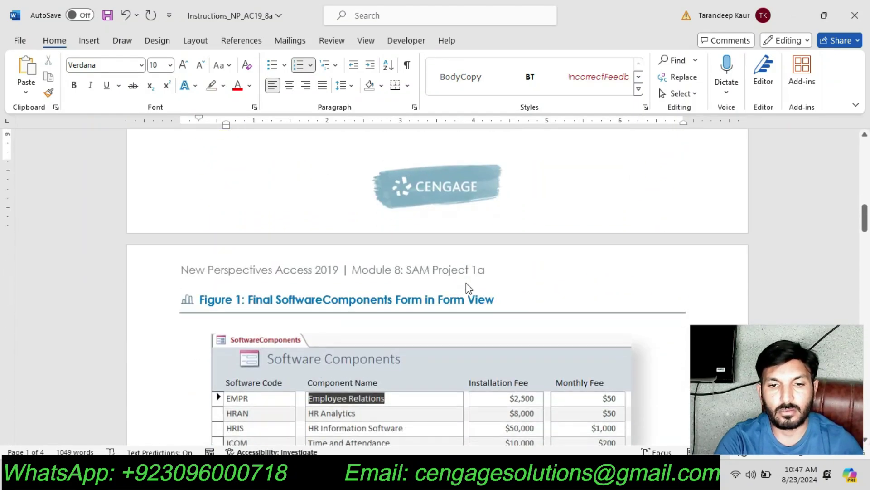
scroll(466, 282, "up", 1)
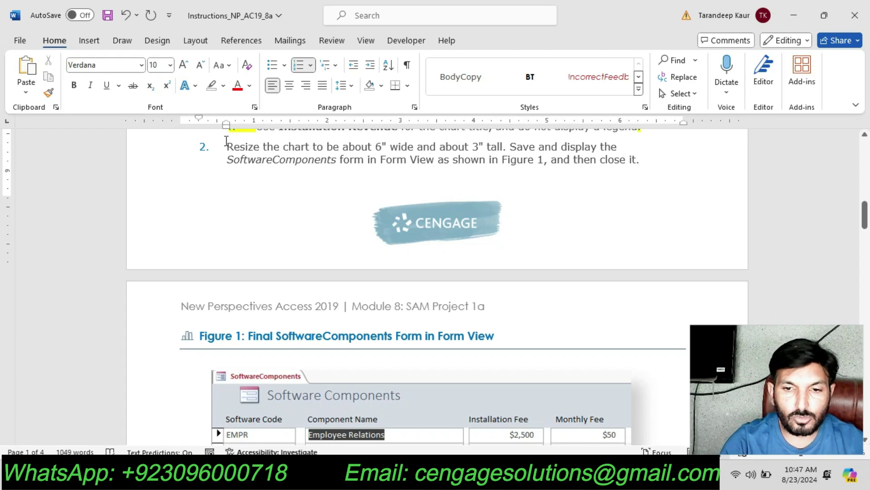
left_click_drag(227, 149, 664, 179)
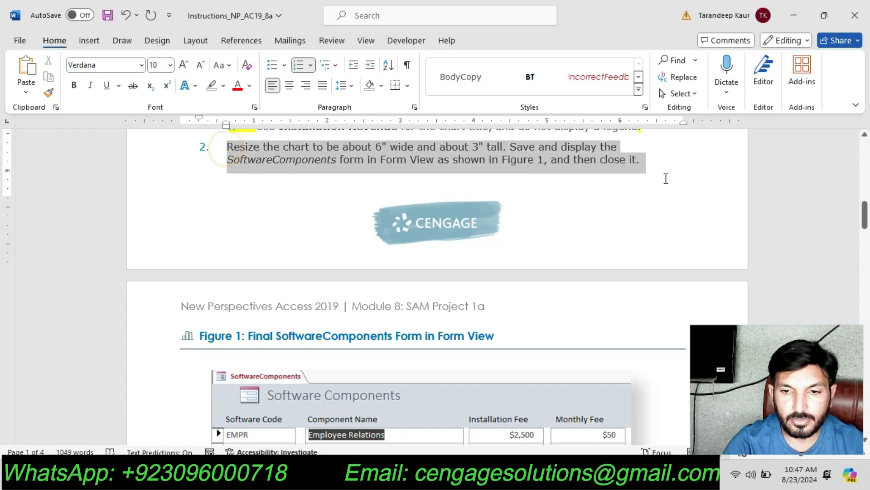
left_click(576, 157)
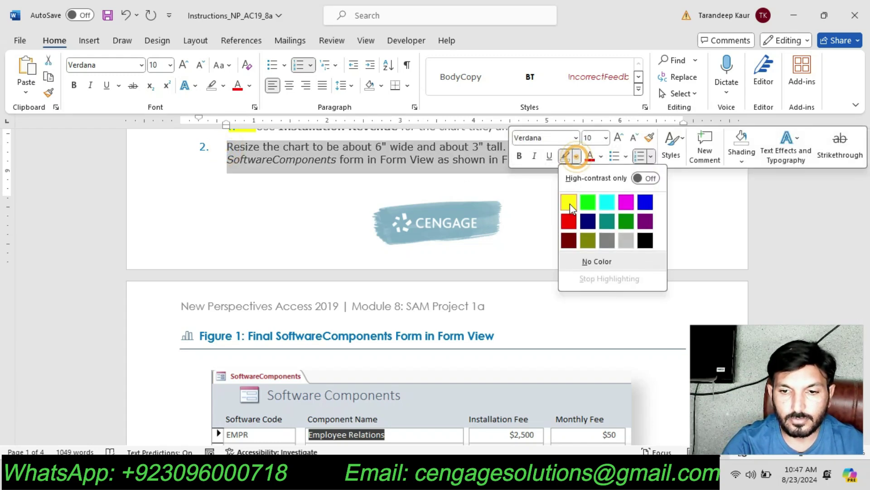
left_click(570, 203)
left_click(397, 180)
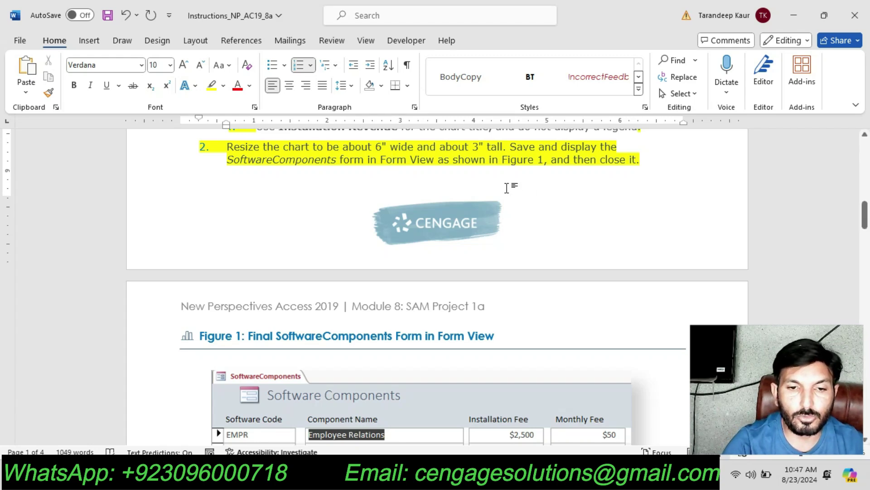
Step: Switch to Access and select the Installation Revenue chart in the form footer
key("alt+Tab")
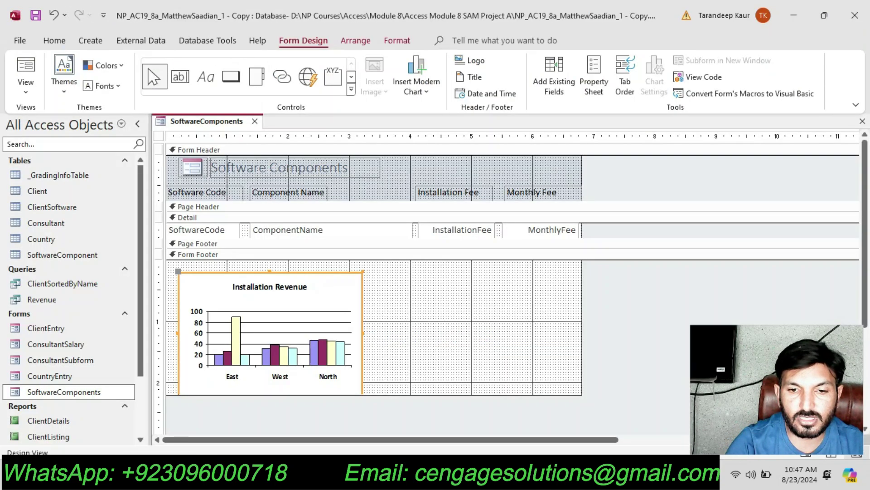
left_click(327, 272)
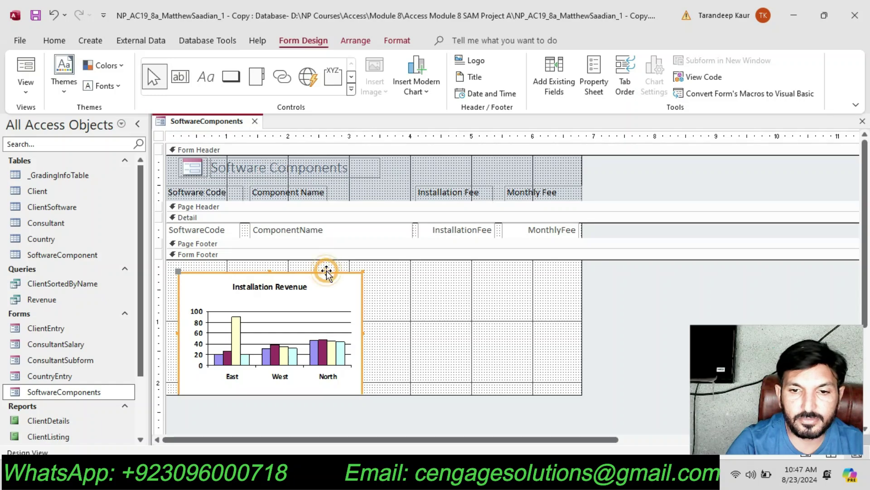
left_click(397, 40)
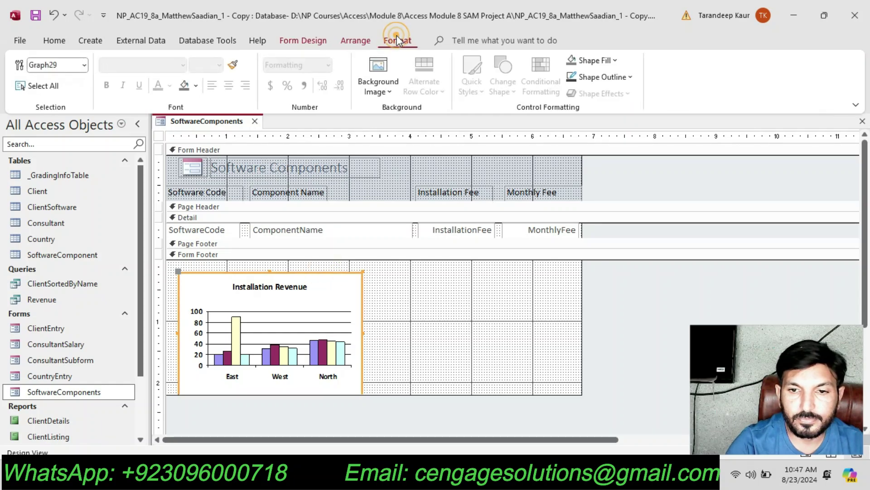
left_click(361, 40)
left_click(297, 40)
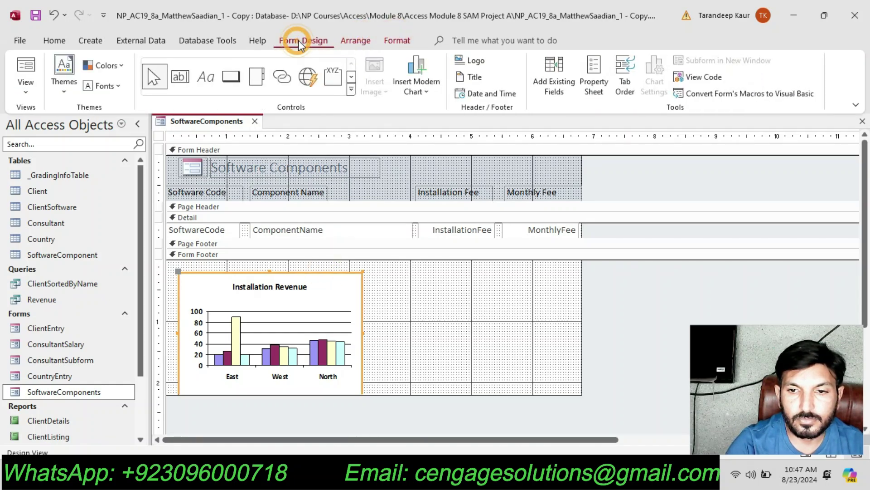
left_click(348, 41)
left_click(319, 44)
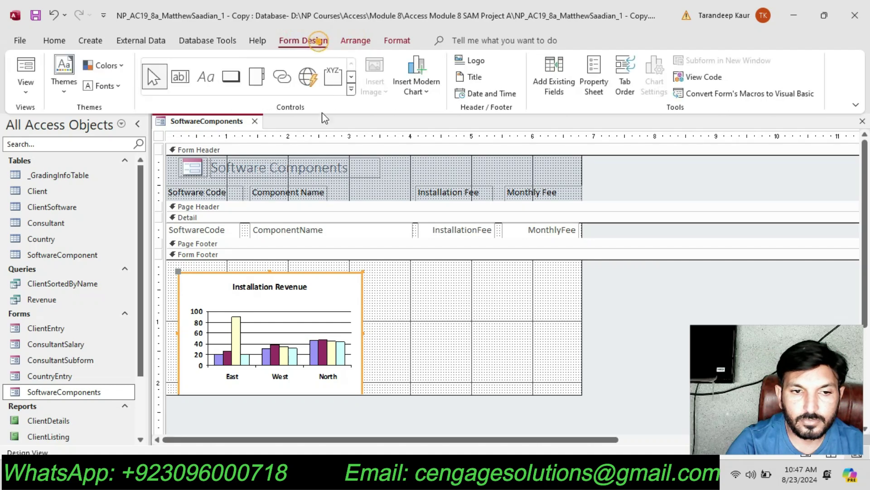
Step: Open the properties of the Installation Revenue chart and set its width to 6"
left_click(326, 273)
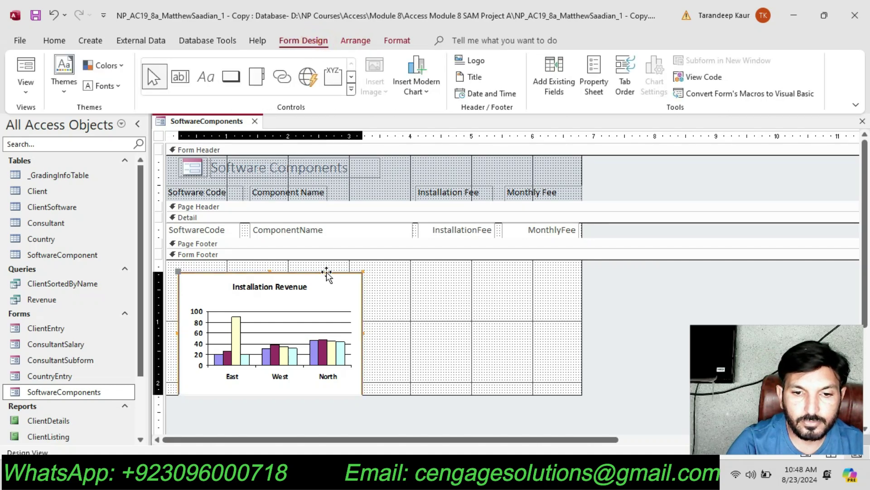
left_click(326, 272)
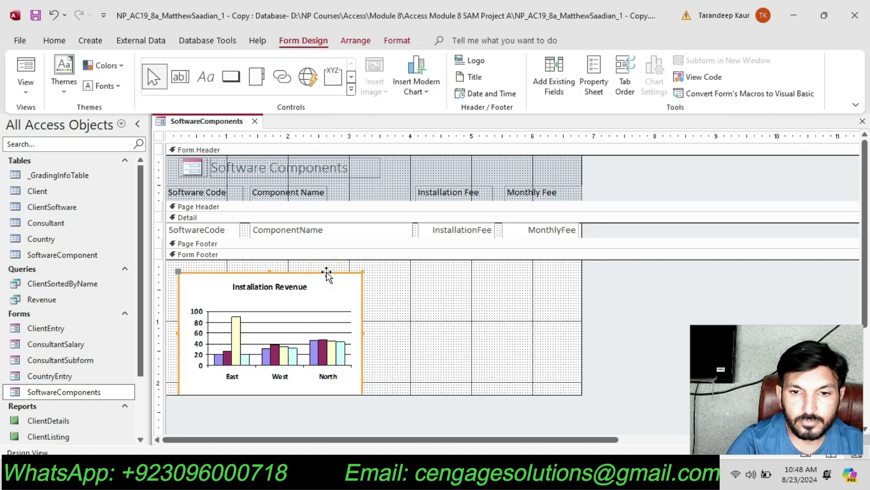
right_click(327, 274)
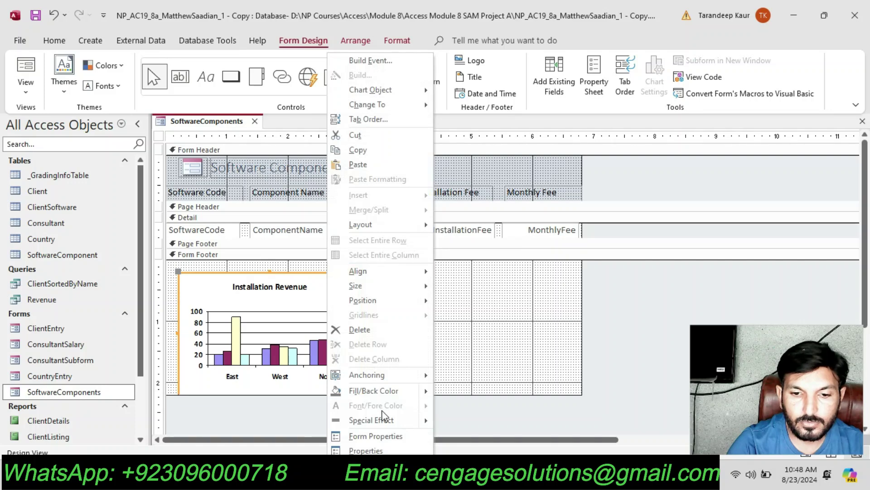
left_click(366, 450)
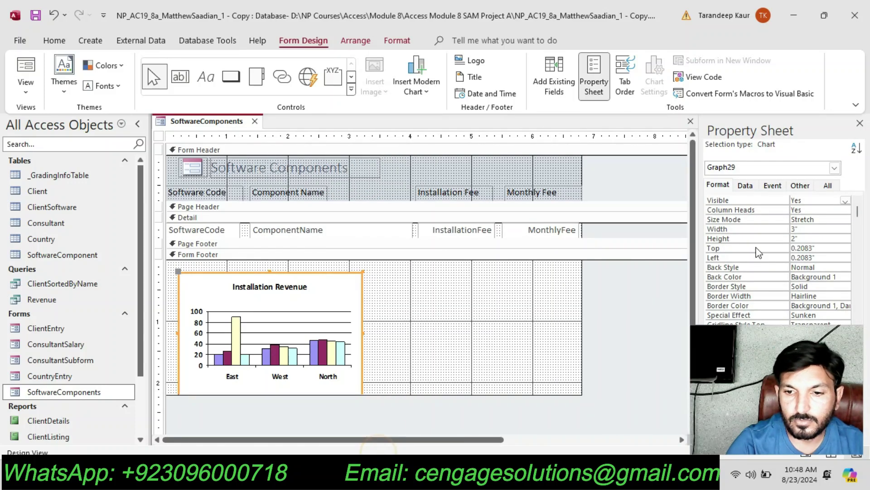
double_click(809, 229)
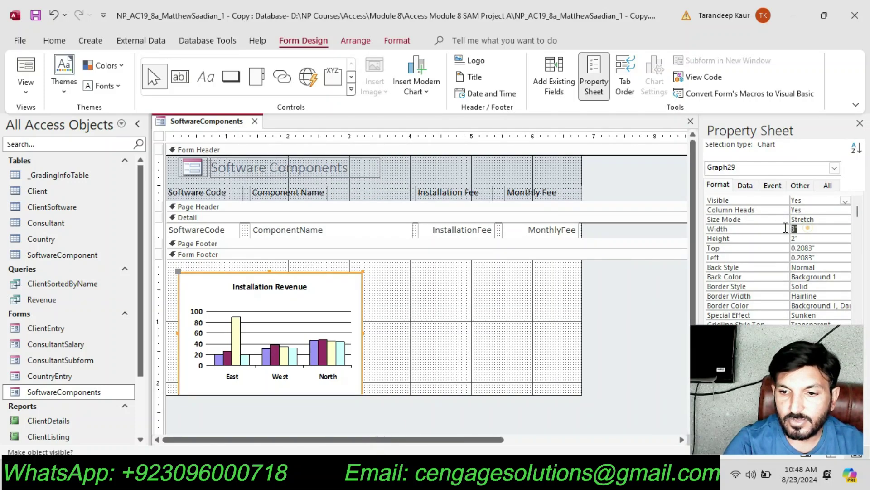
type("6")
key("Return")
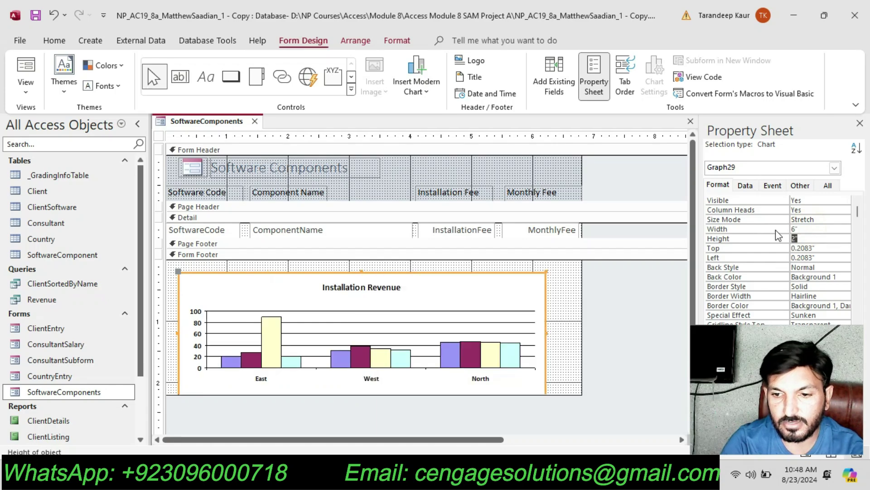
Step: Recheck the required size in the Word instructions, then set the chart's height to 3" in Access
key("alt+Tab")
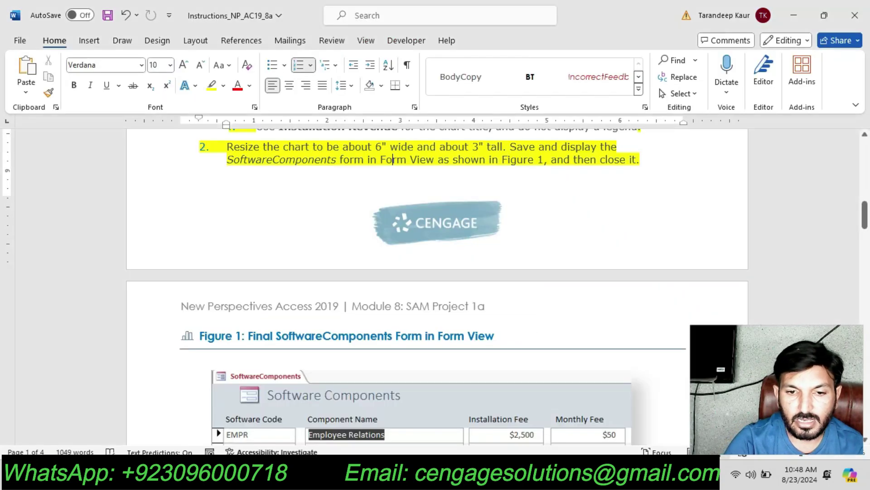
key("alt+Tab")
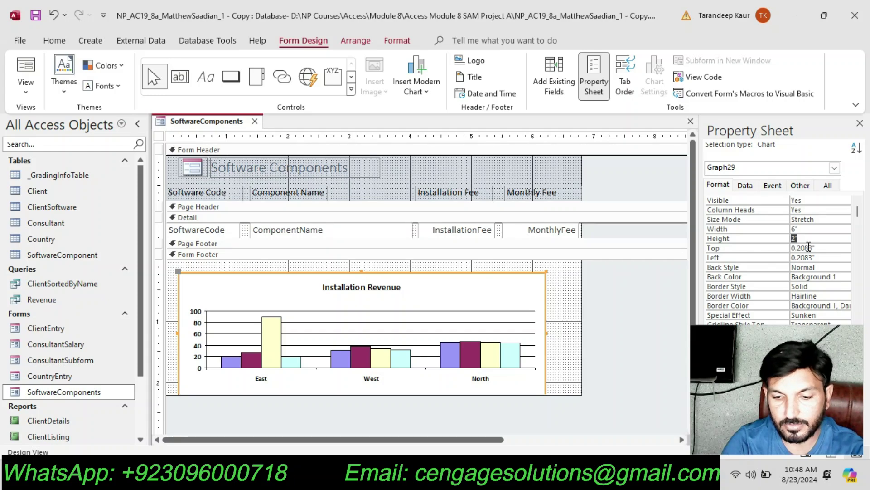
type("3")
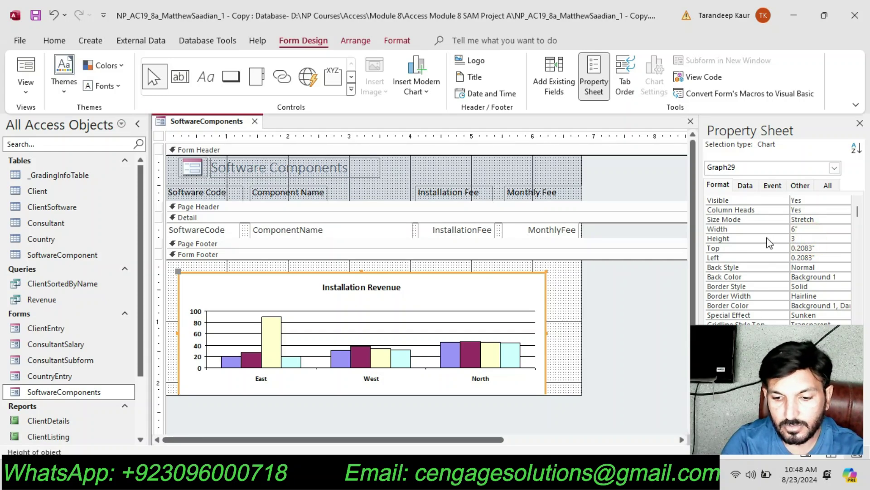
key("Return")
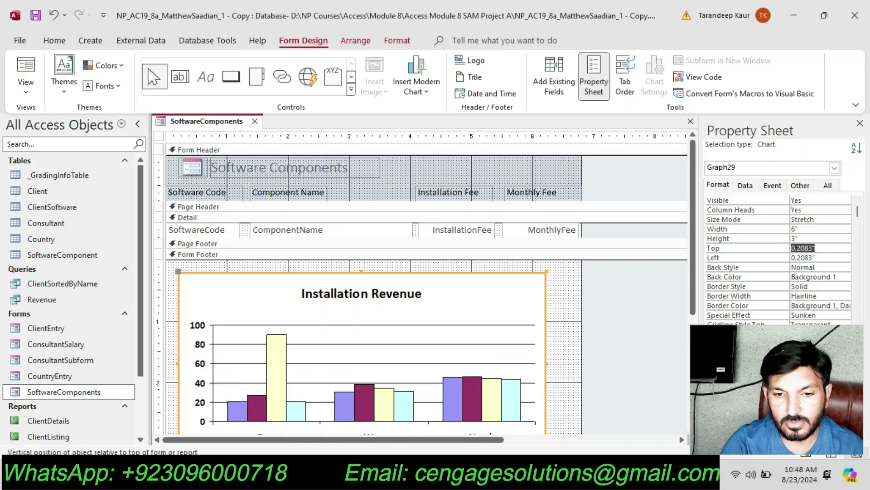
Step: Compare the resized chart in Access with Figure 1 in the Word instructions
key("alt+Tab")
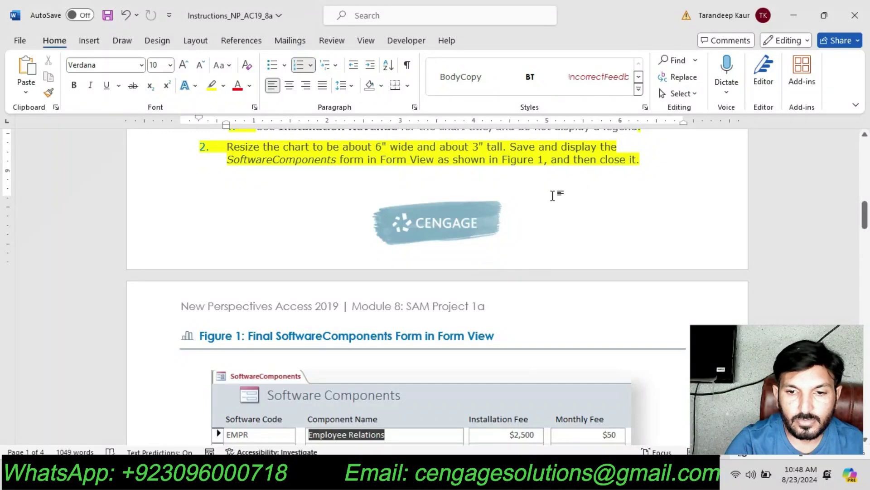
scroll(440, 186, "down", 5)
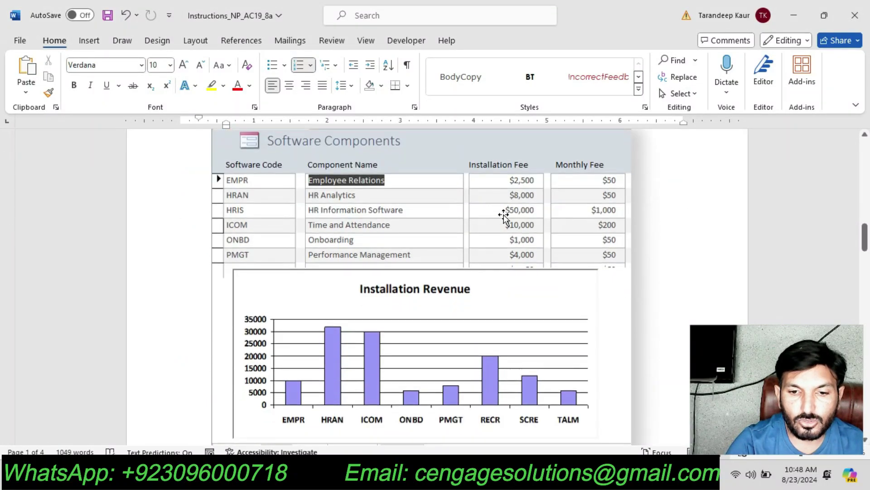
scroll(517, 225, "up", 1)
scroll(517, 225, "down", 2)
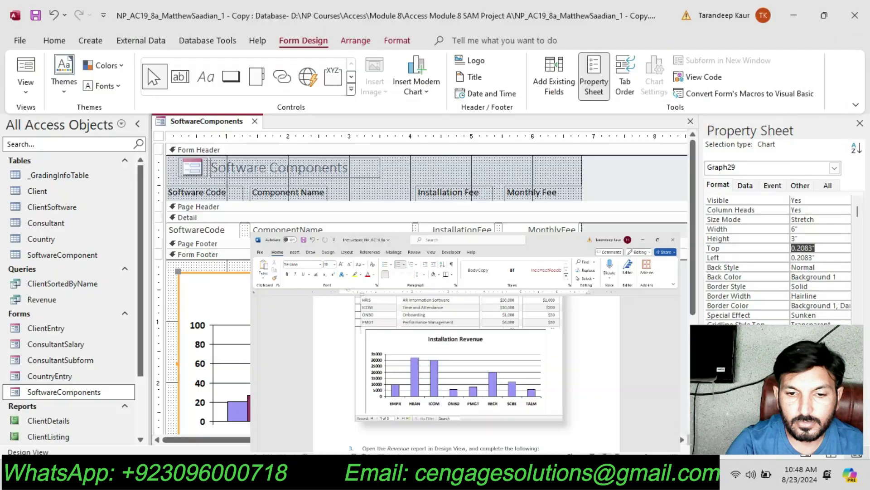
key("alt+Tab")
scroll(586, 385, "down", 3)
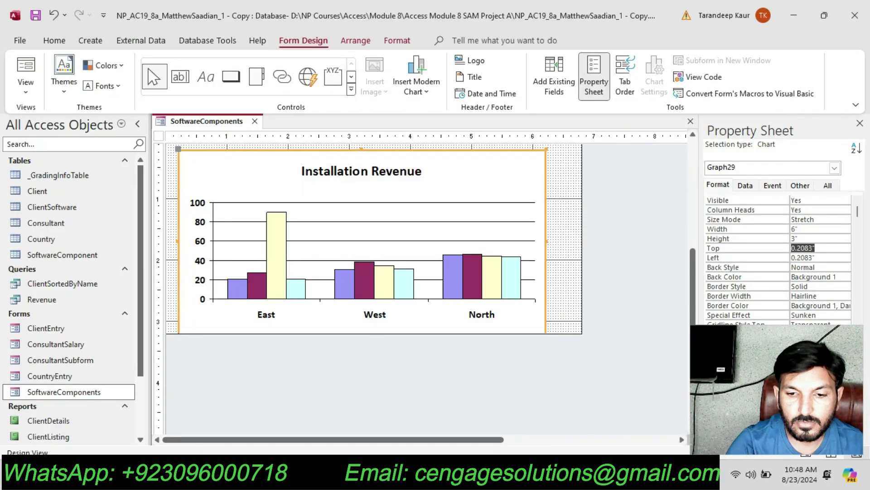
Step: Switch to the Word instructions and add ]] at the end of step 2
key("alt+Tab")
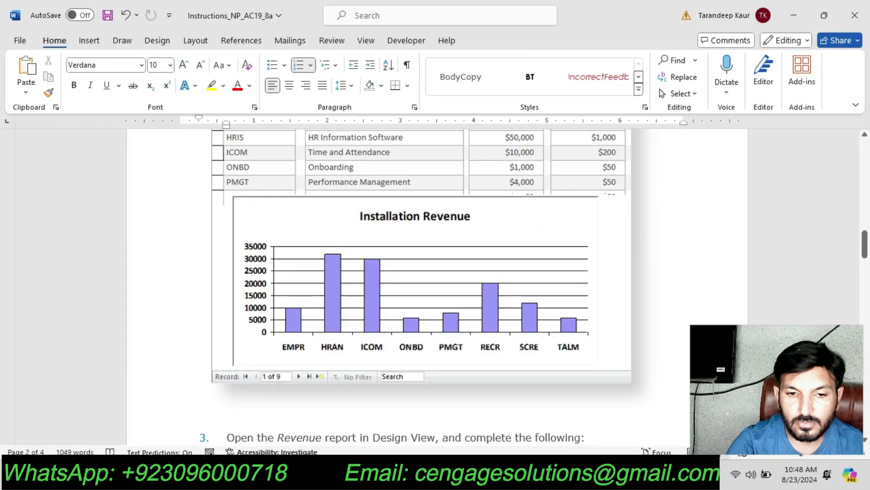
scroll(613, 336, "up", 8)
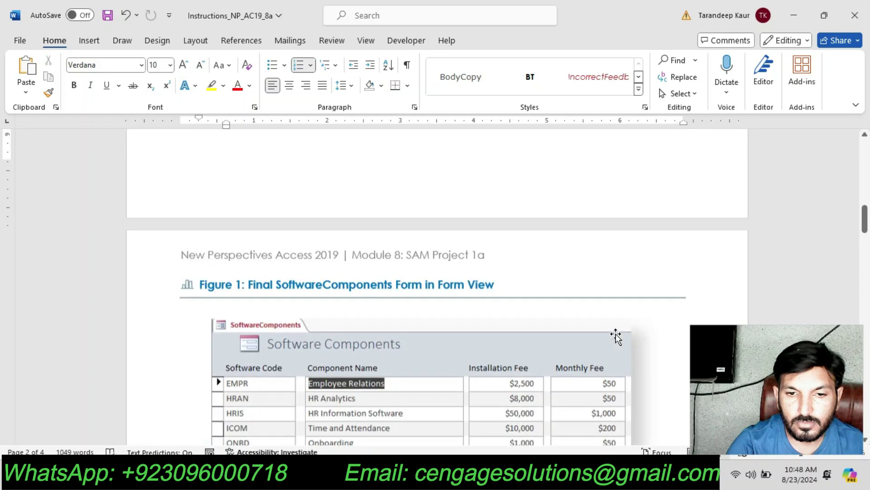
scroll(618, 338, "up", 3)
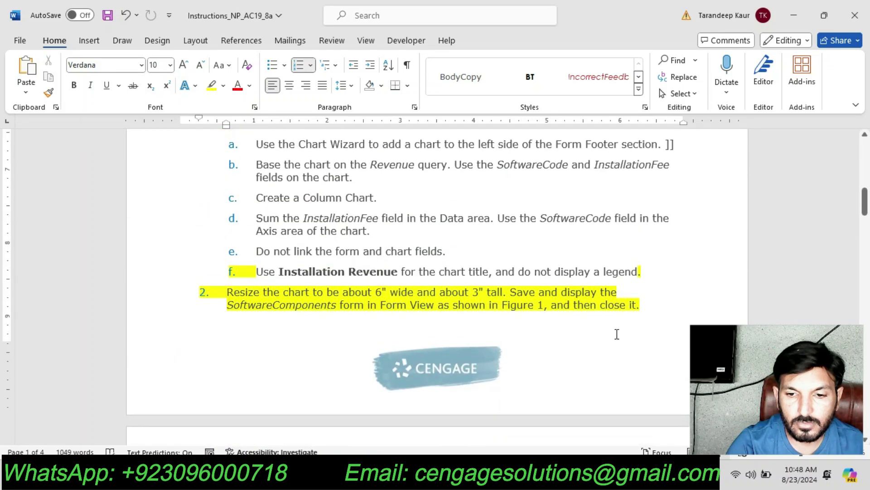
scroll(617, 334, "down", 6)
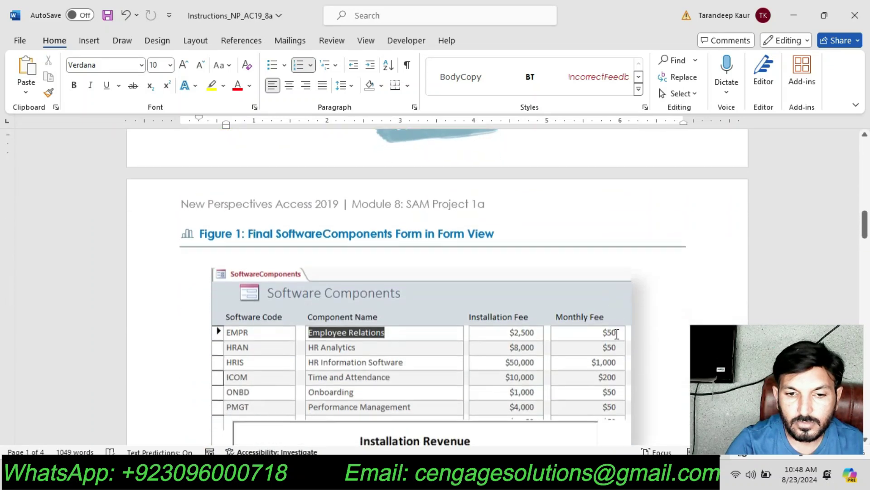
scroll(619, 339, "up", 5)
left_click(653, 276)
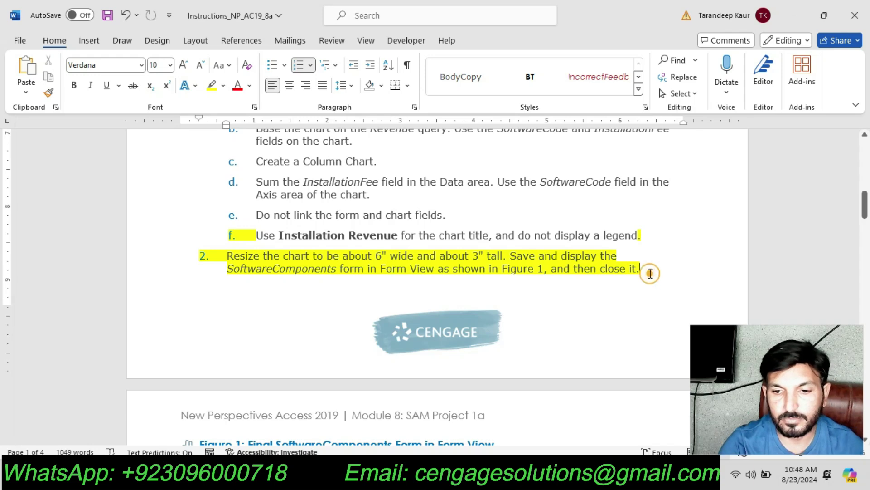
type("]]")
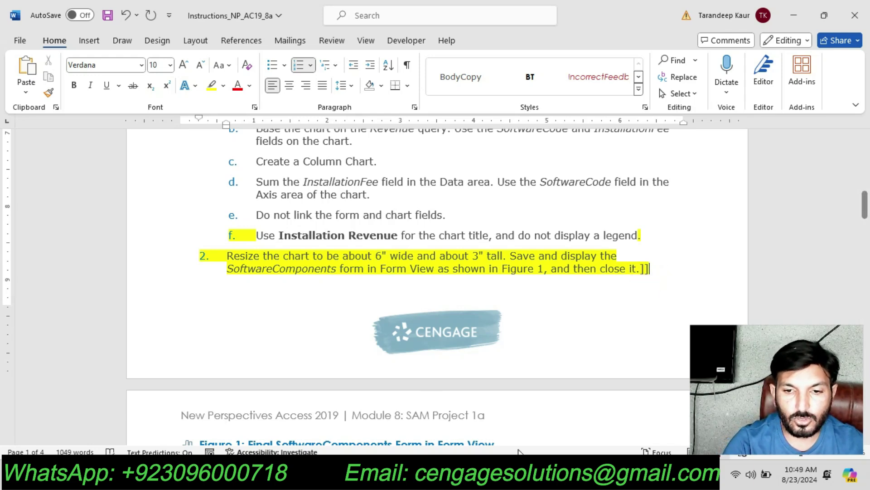
Step: Return to Access and display the SoftwareComponents form in Form View
key("alt+Tab")
right_click(209, 126)
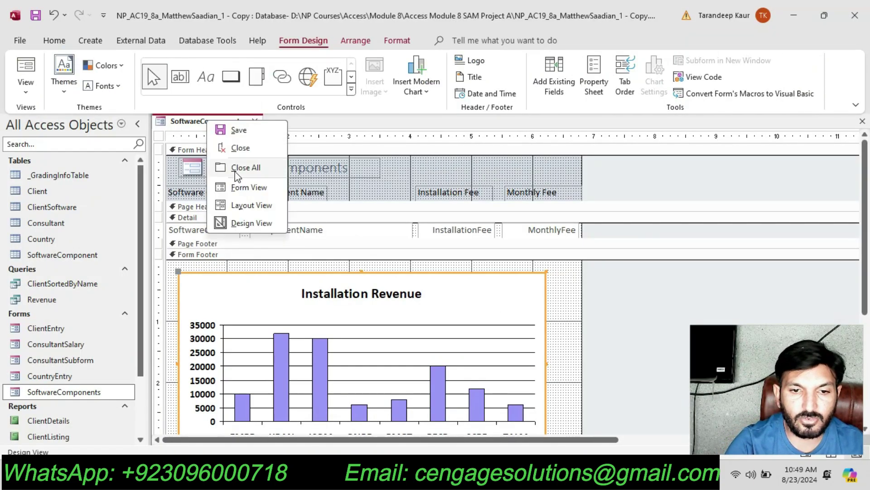
left_click(240, 188)
scroll(635, 287, "down", 2)
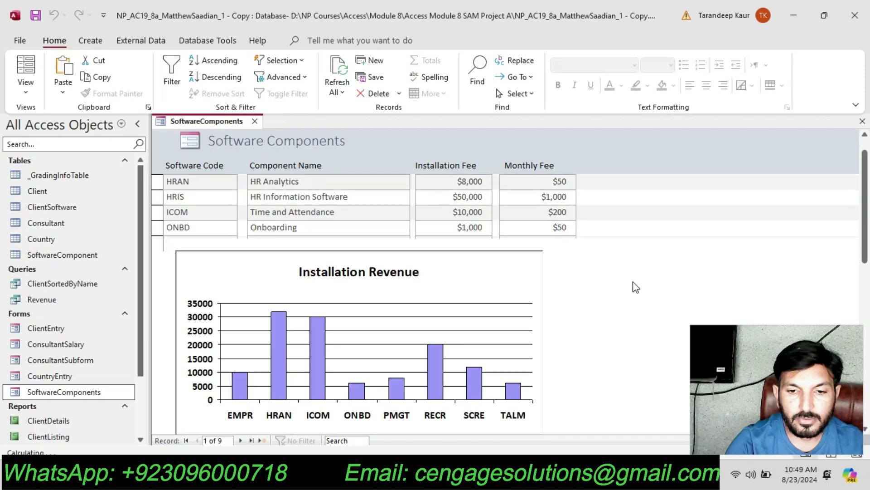
Step: Compare the SoftwareComponents form in Form View with Figure 1 in the Word instructions
key("alt+Tab")
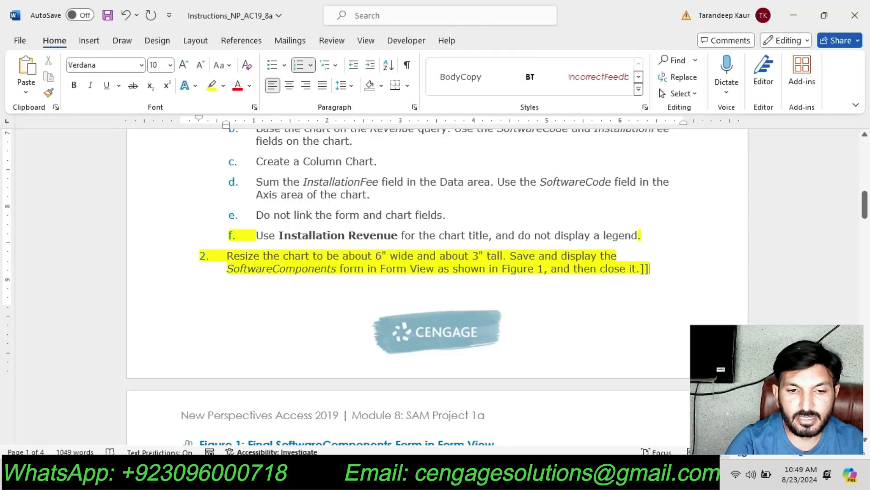
scroll(580, 368, "down", 10)
scroll(579, 368, "down", 2)
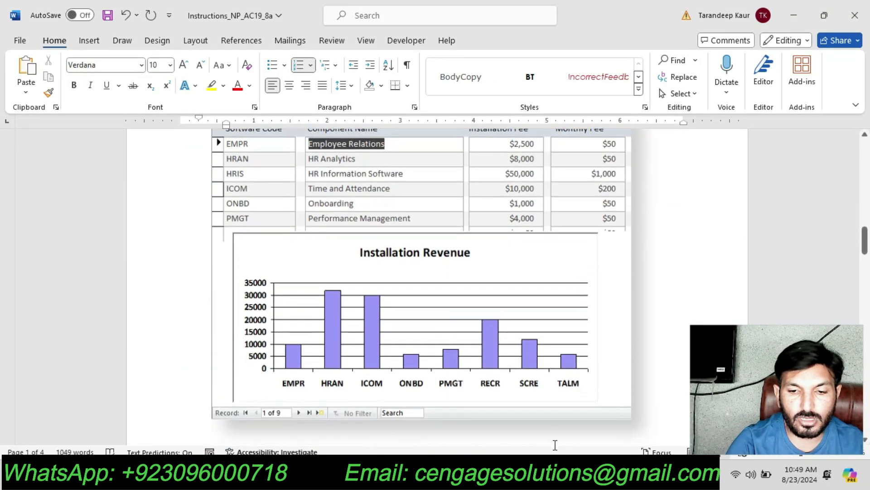
key("alt+Tab")
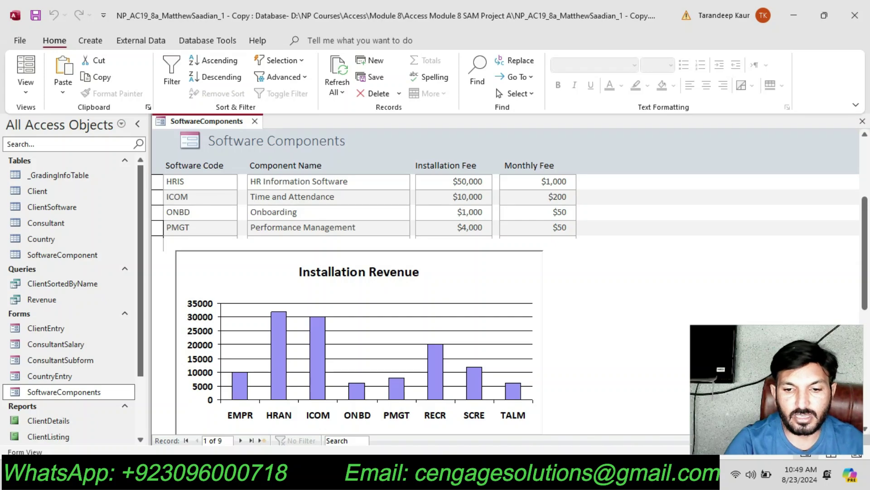
key("alt+Tab")
scroll(454, 326, "up", 4)
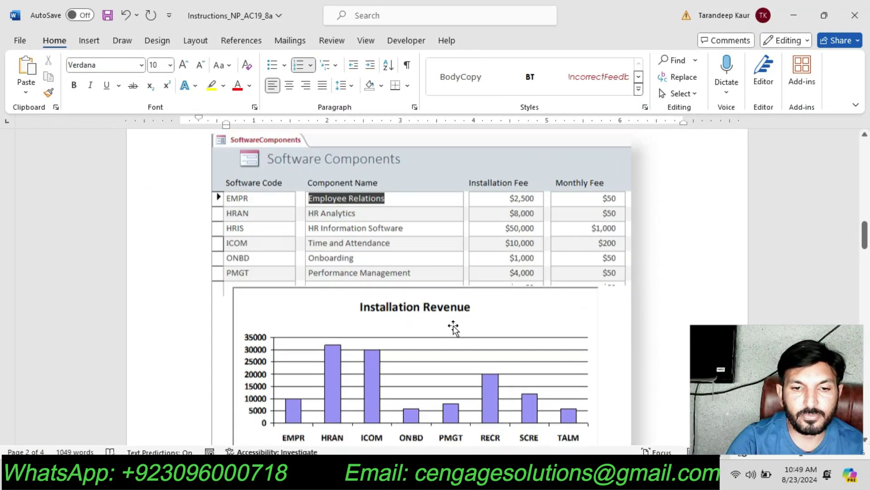
scroll(453, 325, "down", 5)
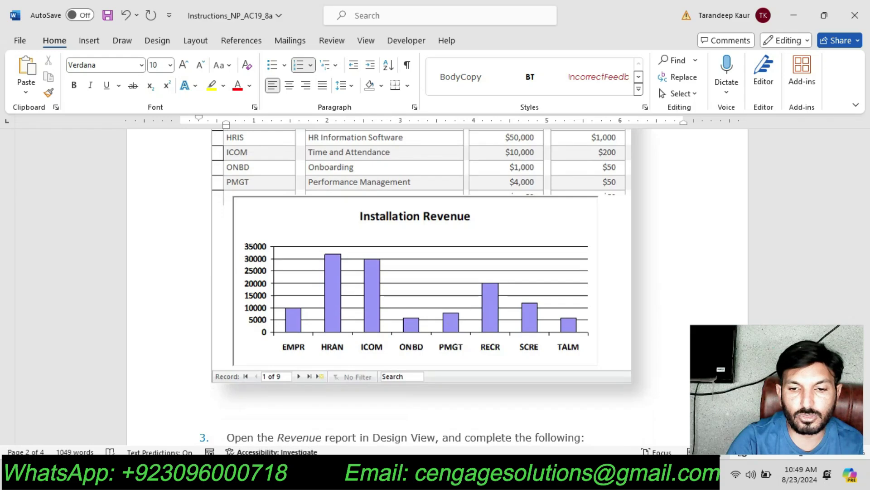
key("alt+Tab")
Step: Switch to the Word instructions and remove the yellow highlight from step 2
key("alt+Tab")
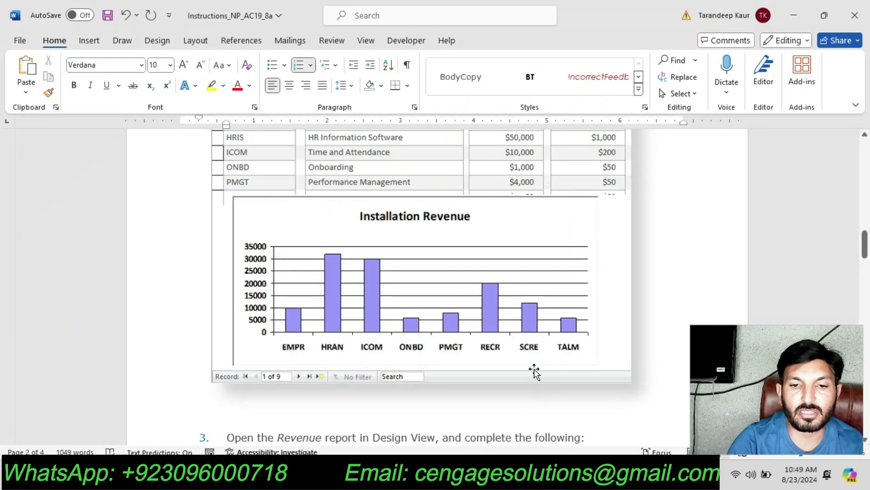
scroll(533, 367, "up", 3)
scroll(533, 367, "up", 8)
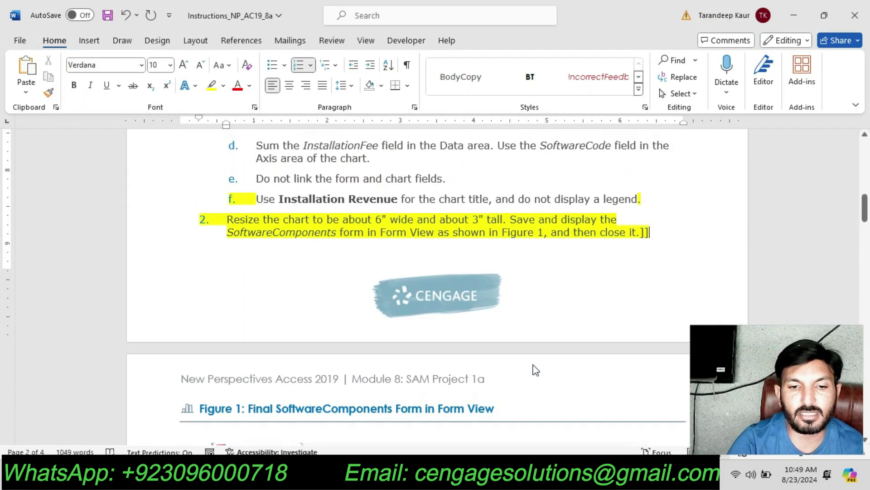
left_click_drag(656, 233, 228, 219)
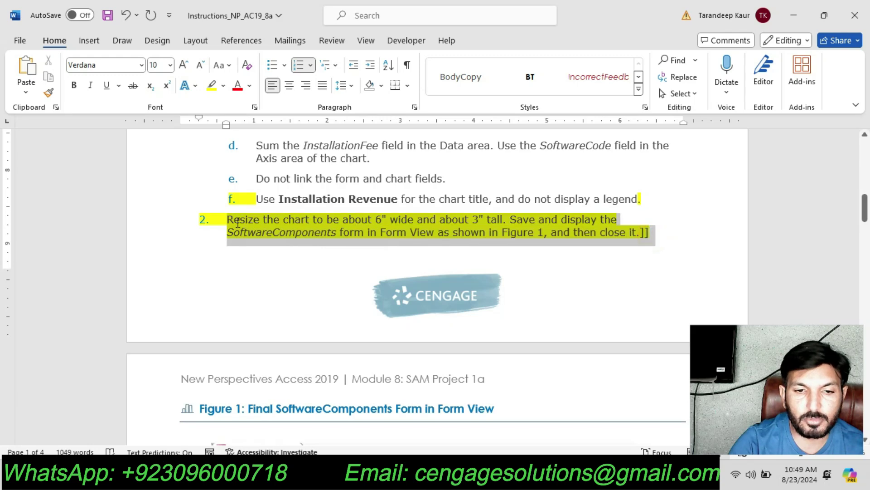
left_click(280, 199)
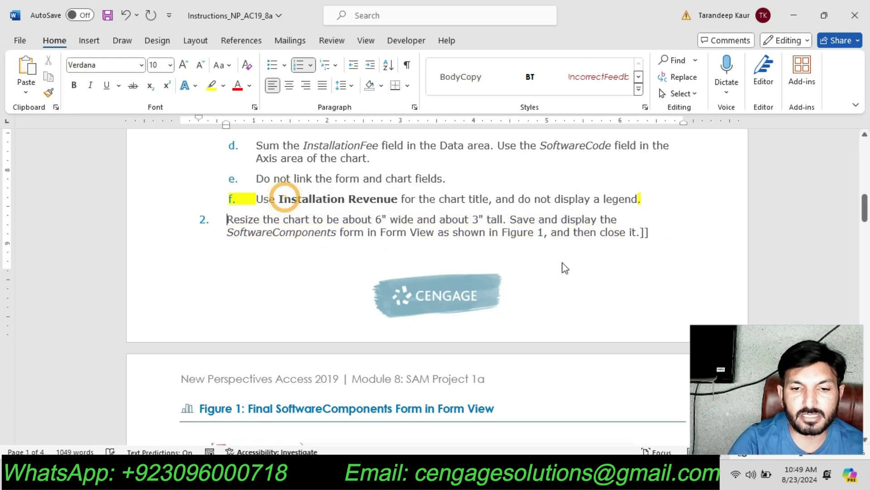
Step: Return to Access and close the SoftwareComponents form
scroll(562, 266, "down", 10)
scroll(562, 267, "down", 4)
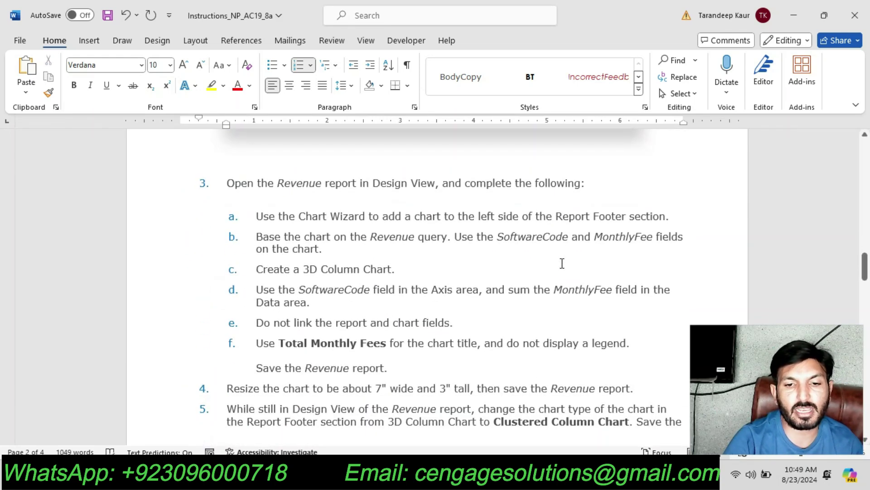
key("alt+Tab")
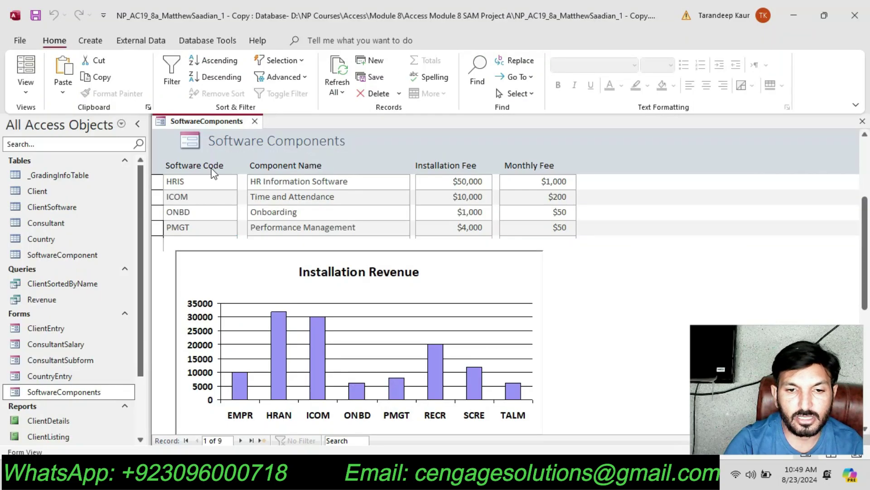
left_click(254, 122)
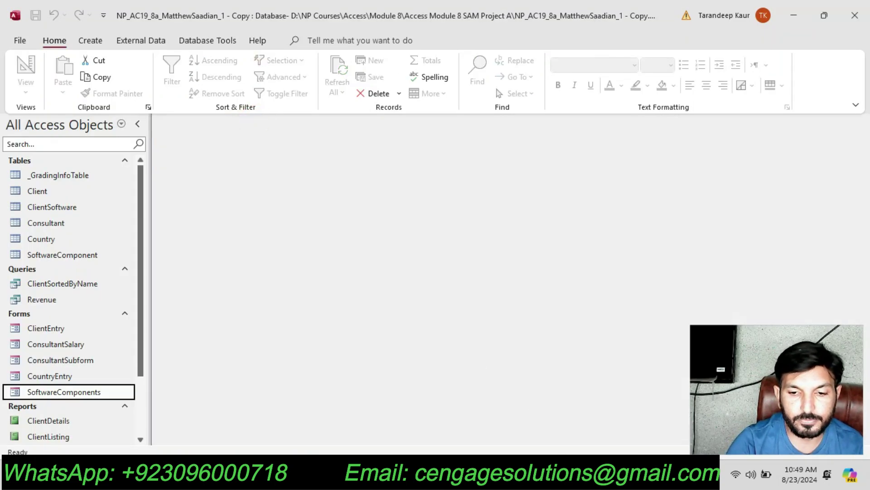
Step: Switch to the Word instructions and highlight step 3's opening line and step 3a in yellow
key("alt+Tab")
left_click_drag(586, 183, 228, 182)
left_click(293, 162)
left_click(326, 198)
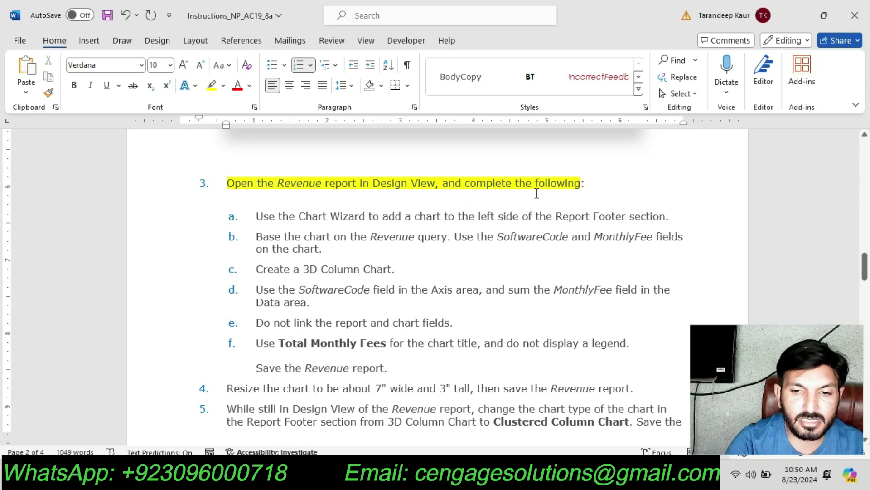
left_click_drag(675, 214, 254, 216)
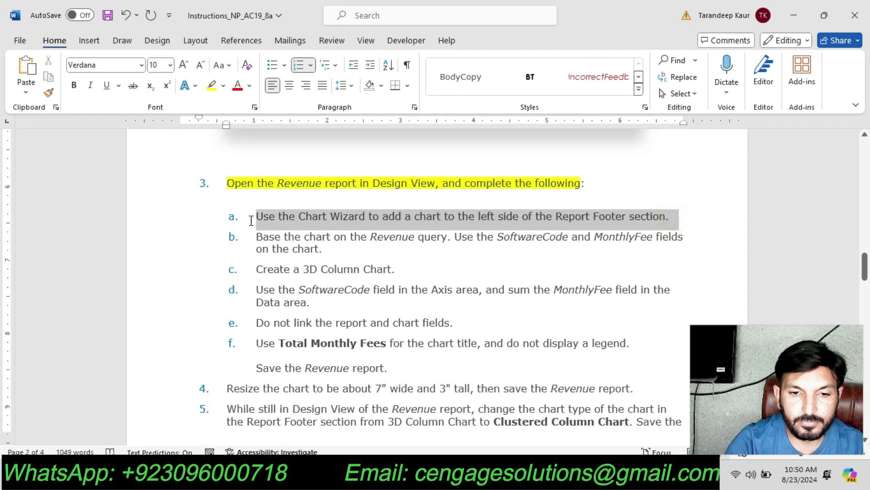
left_click(306, 198)
left_click(318, 235)
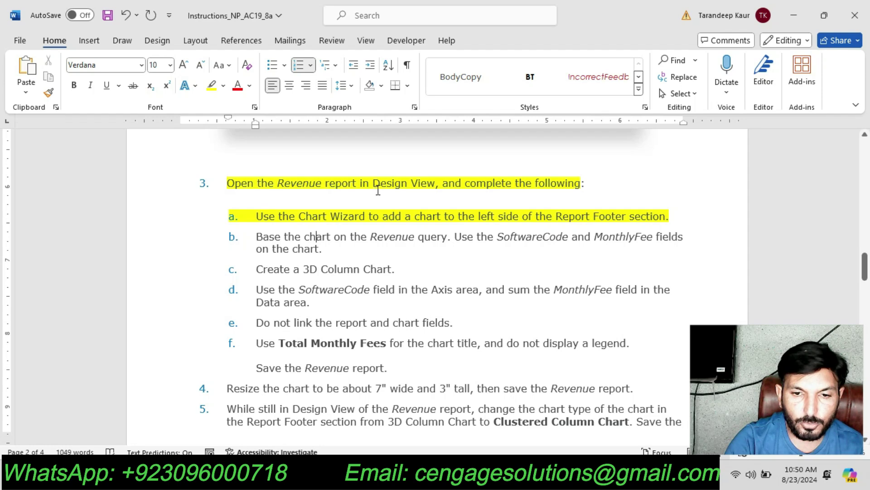
Step: Return to Access and open the Revenue report in Design View
key("alt+Tab")
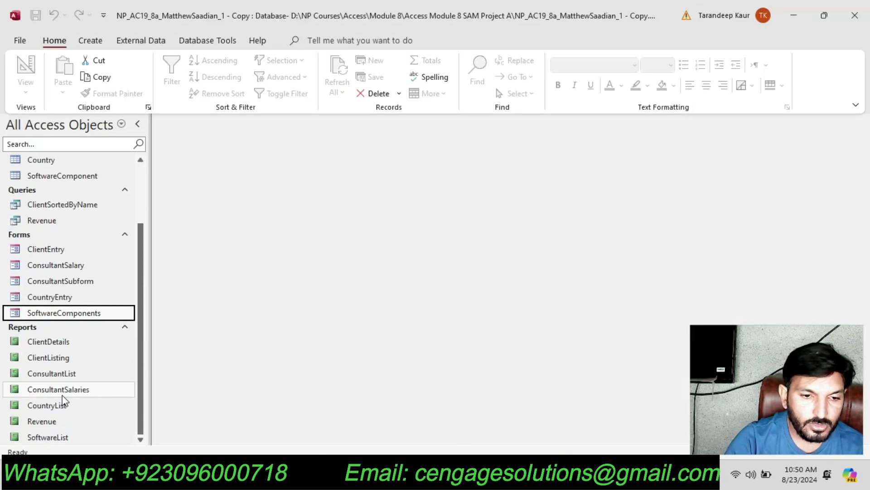
left_click(69, 426)
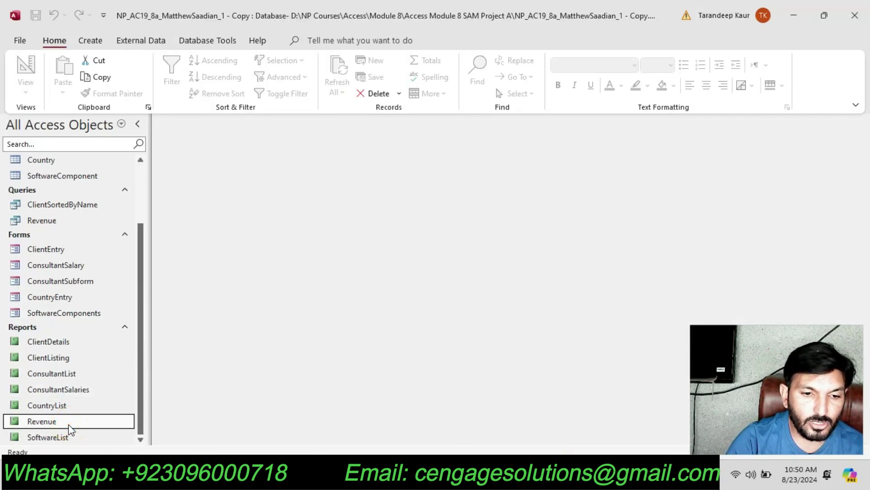
right_click(46, 420)
left_click(93, 218)
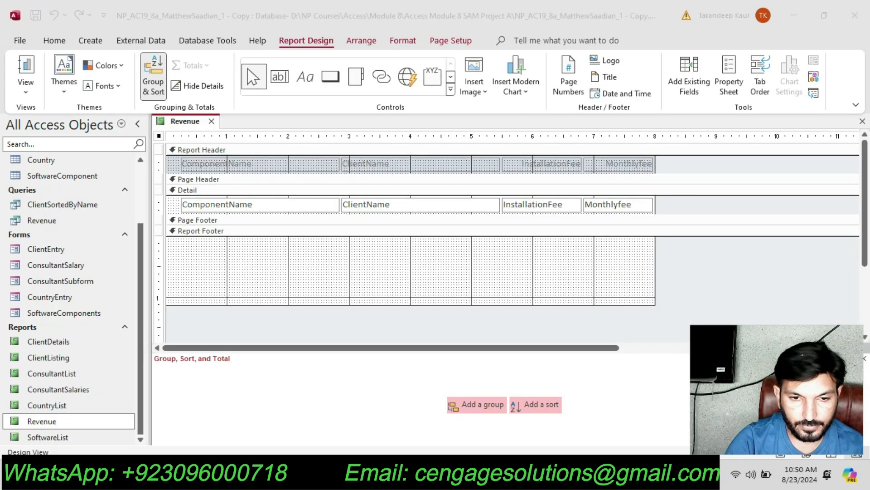
Step: Check step 3a in Word, then in Access enable Control Wizards and draw a chart about 3" wide on the left side of the Report Footer
key("alt+Tab")
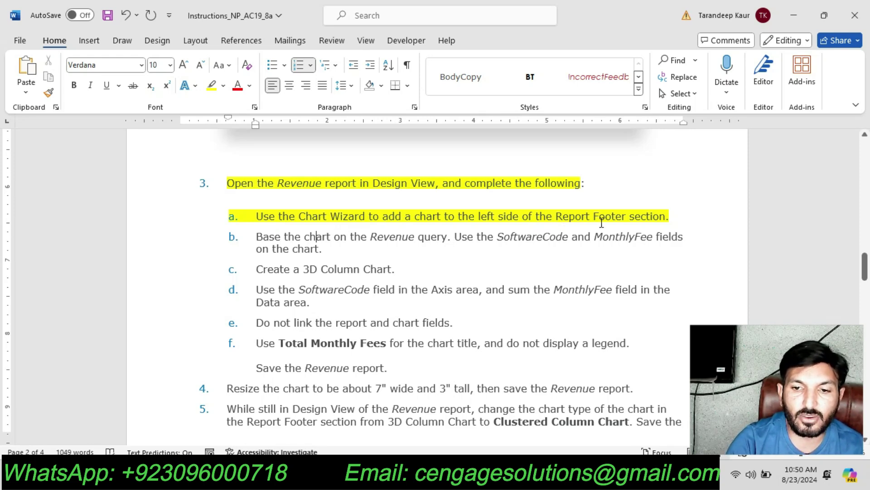
key("alt+Tab")
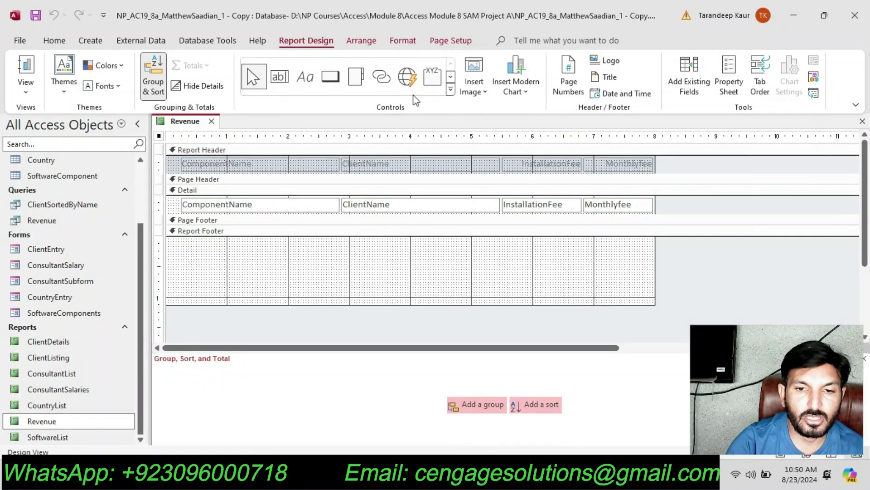
left_click(450, 89)
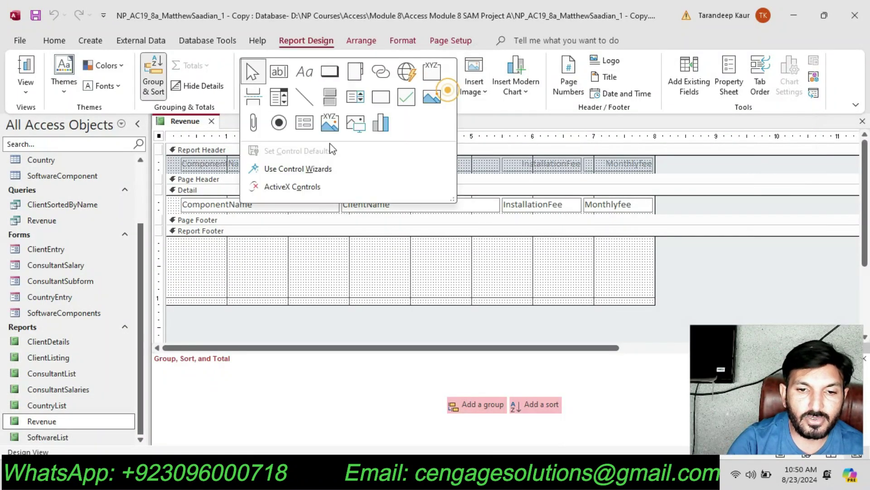
left_click(293, 174)
left_click(450, 89)
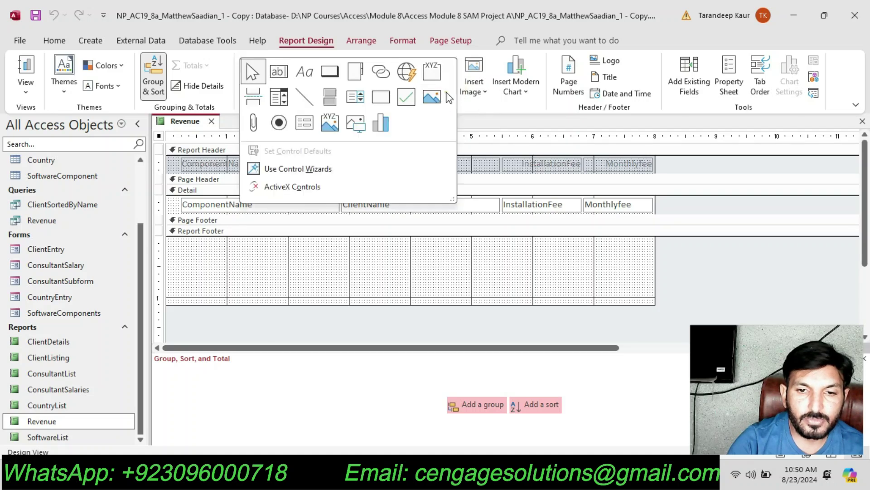
left_click(380, 124)
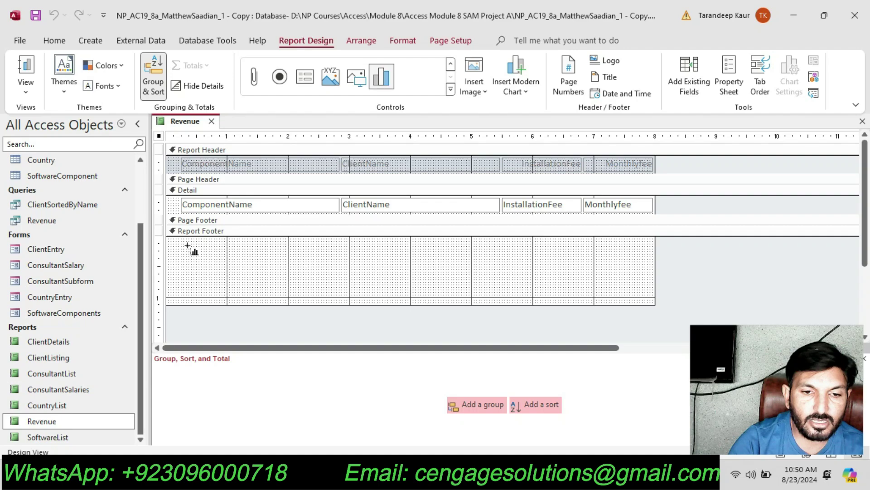
left_click_drag(188, 245, 372, 295)
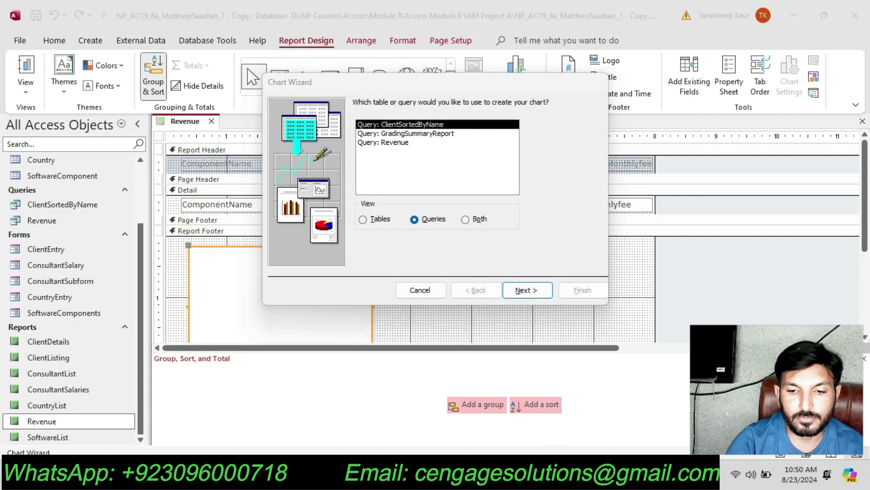
Step: Switch to the Word instructions and highlight step 3b in yellow
key("alt+Tab")
left_click_drag(327, 248, 258, 233)
left_click(316, 220)
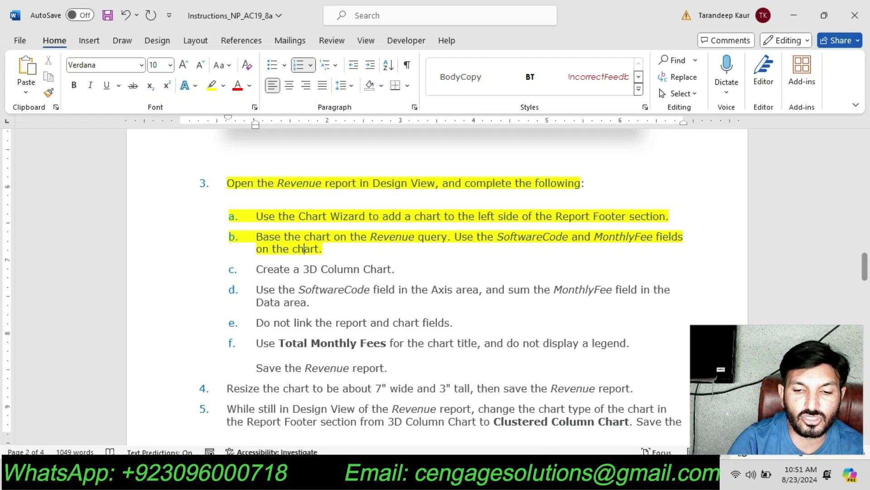
Step: Return to the Chart Wizard in Access and base the chart on the Revenue query
key("alt+Tab")
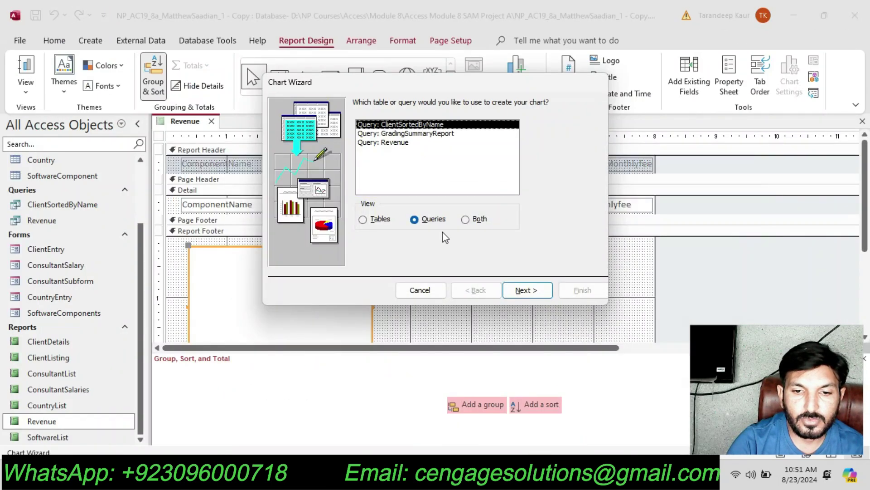
left_click(388, 143)
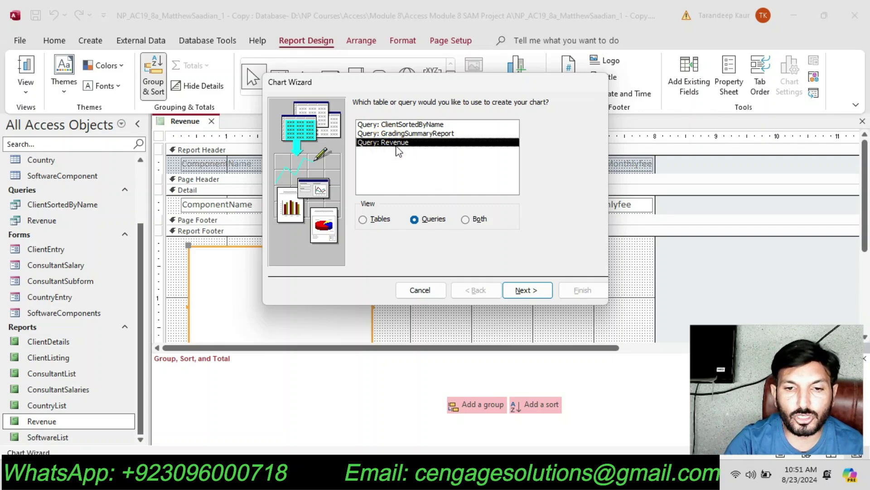
left_click(524, 289)
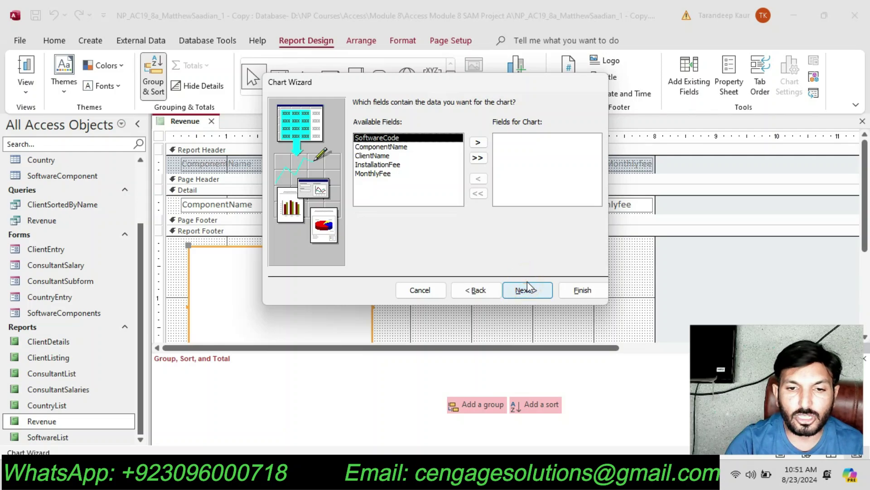
Step: Check the required fields in step 3b in Word, then add SoftwareCode and MonthlyFee to the chart fields in Access
key("alt+Tab")
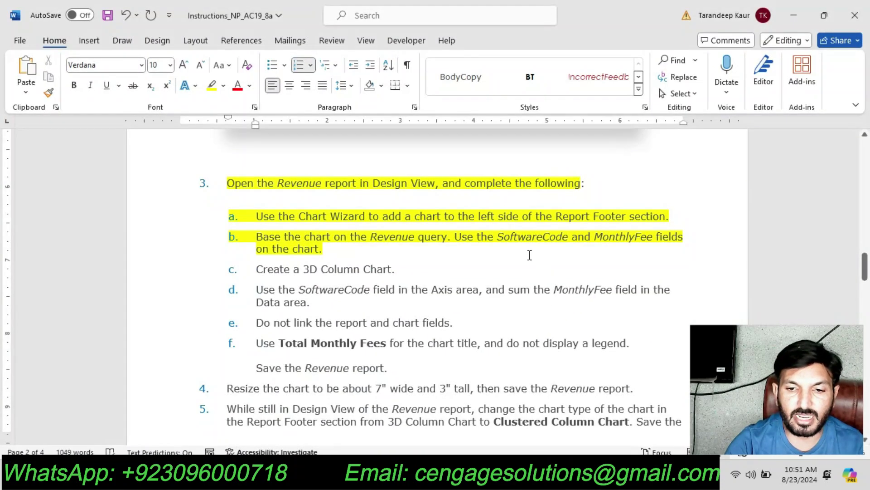
left_click_drag(497, 236, 562, 236)
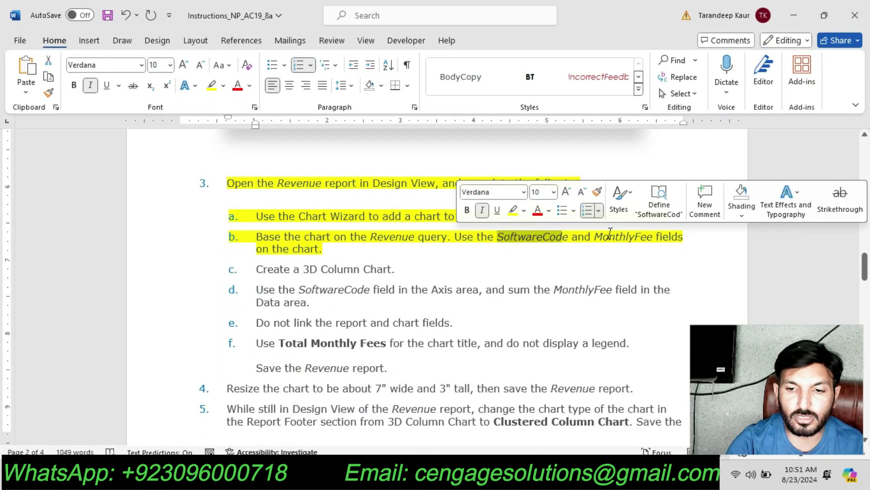
left_click(603, 255)
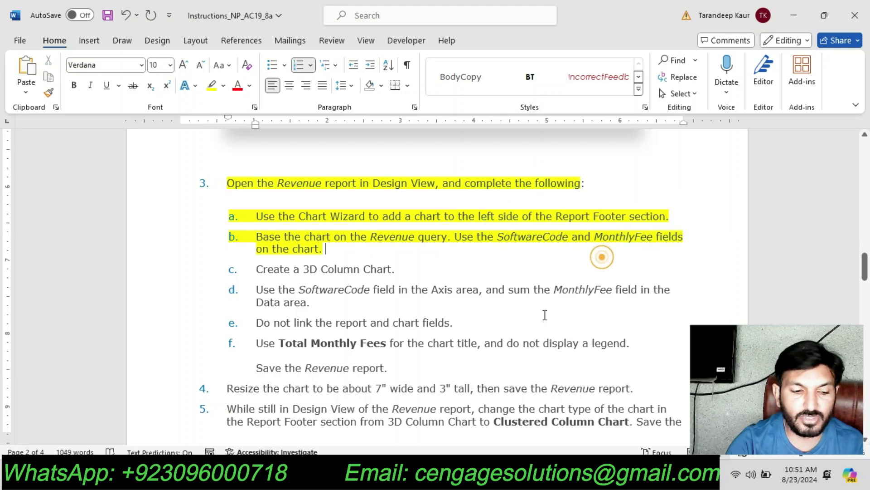
key("alt+Tab")
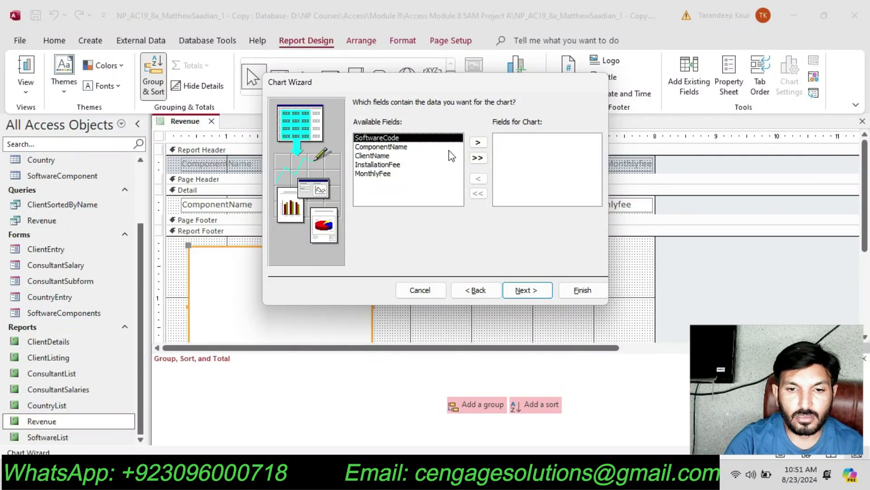
left_click(478, 143)
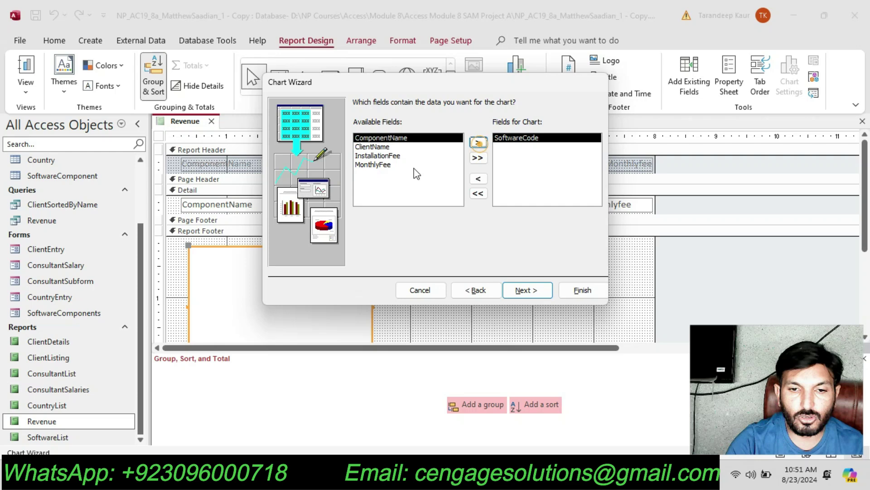
left_click(391, 163)
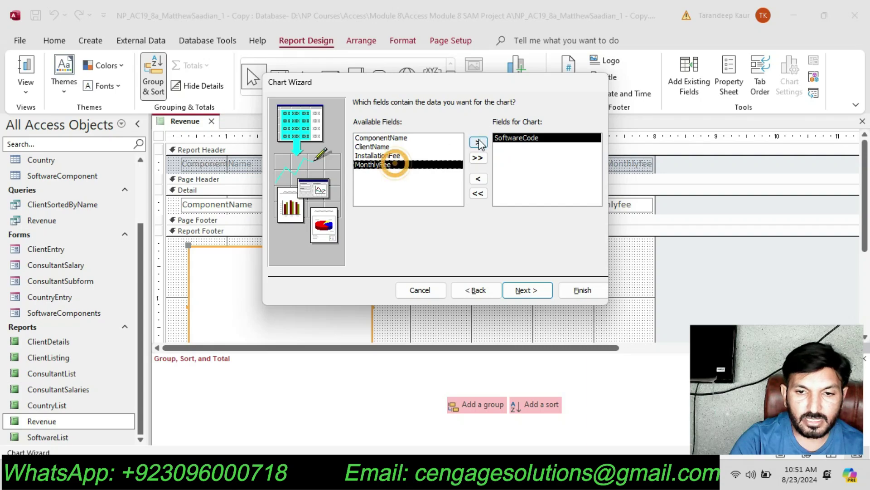
left_click(478, 143)
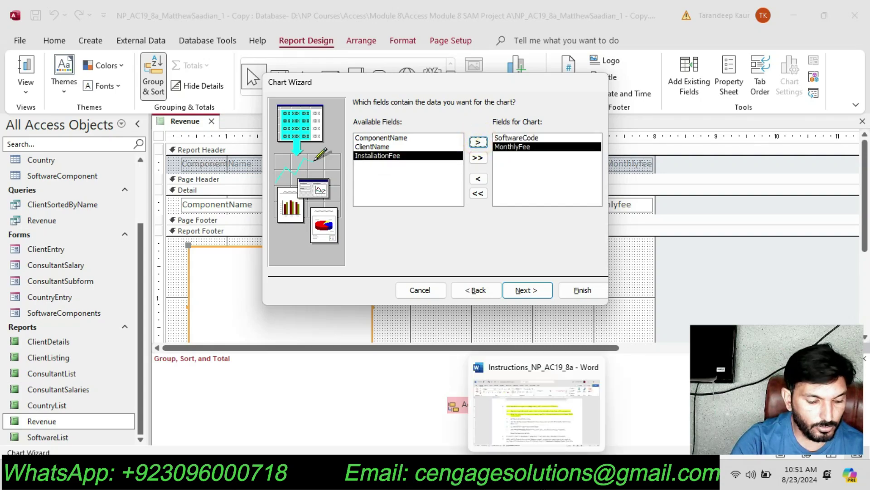
Step: Add ]] at the end of step 3b in Word, then return to Access and advance the Chart Wizard past field selection
left_click(538, 476)
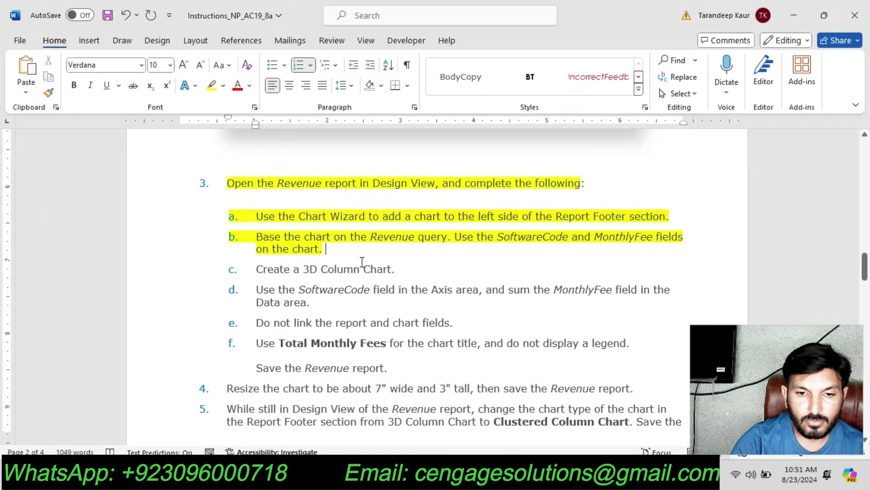
type("]]")
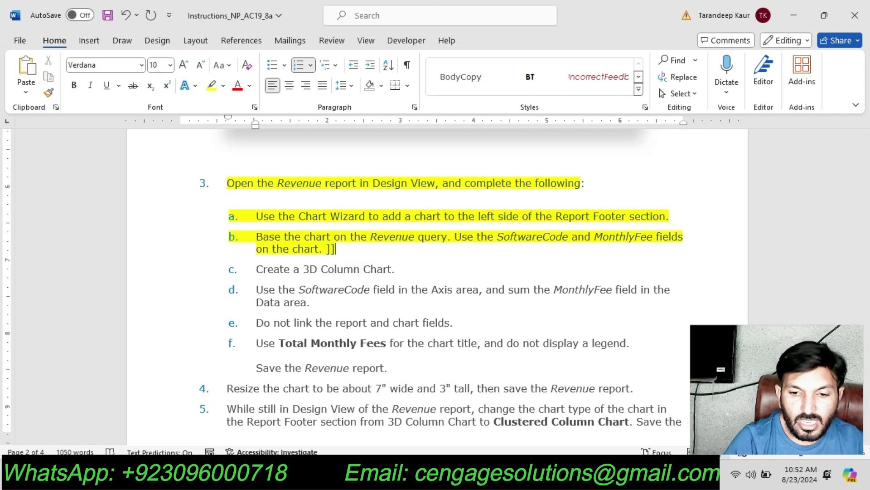
left_click(564, 476)
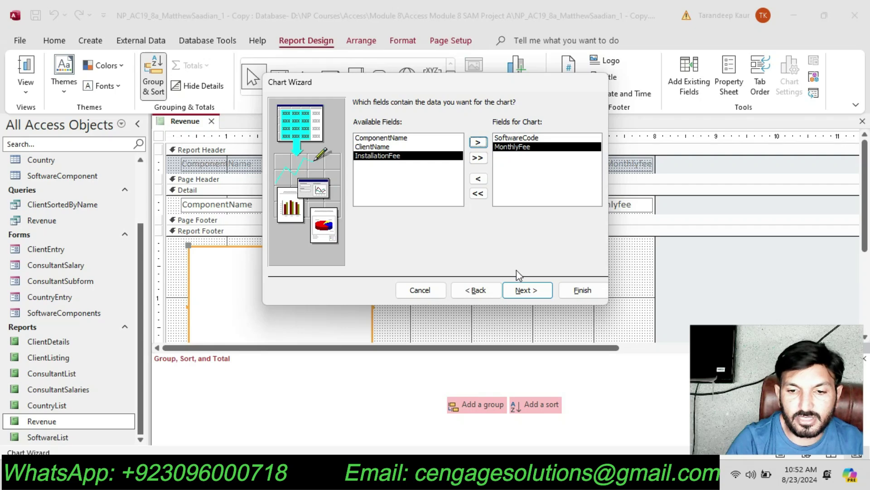
left_click(526, 290)
Step: Switch to the Word instructions and highlight step 3c in yellow
key("alt+Tab")
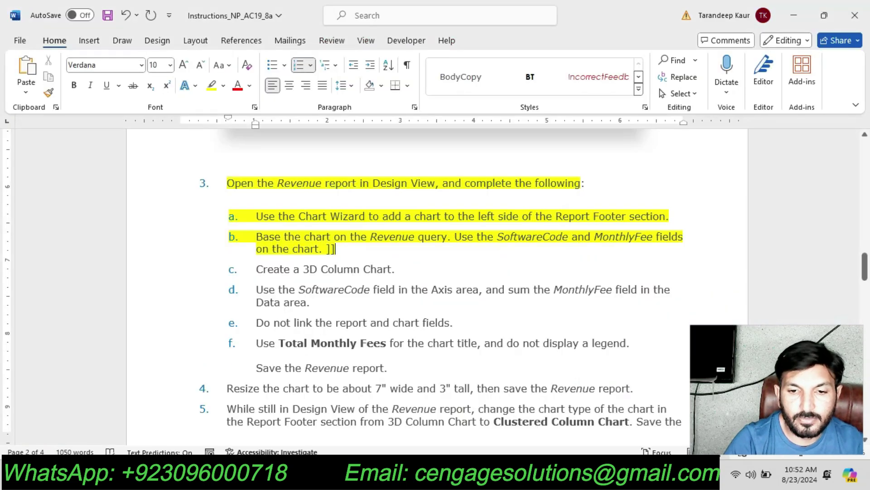
left_click_drag(407, 274, 255, 270)
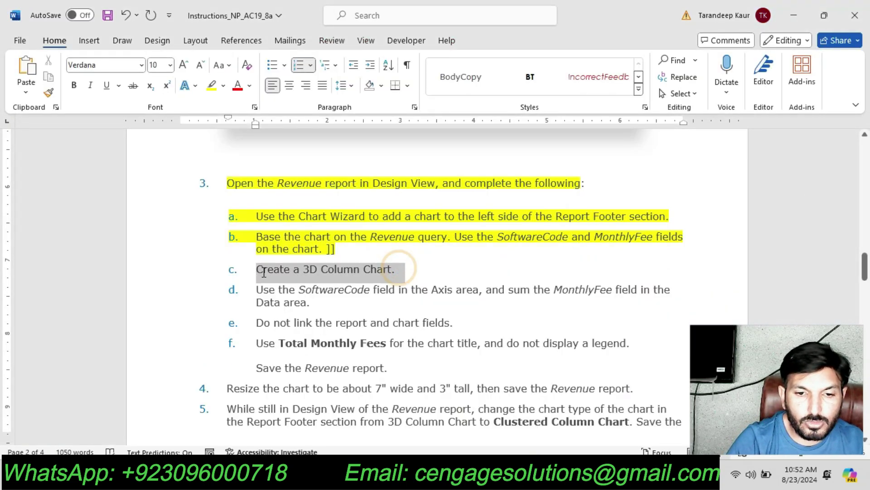
left_click(317, 254)
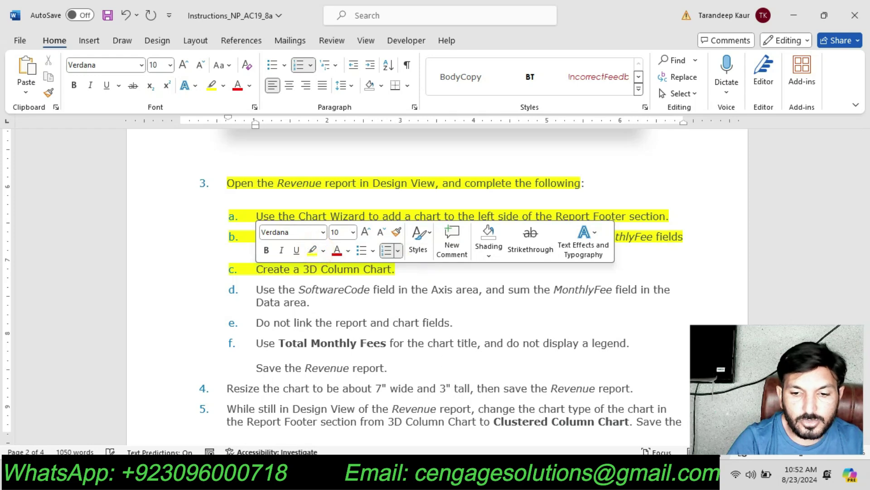
Step: Return to the Chart Wizard in Access, choose the 3-D Column Chart type and continue to the layout page
key("alt+Tab")
left_click(315, 130)
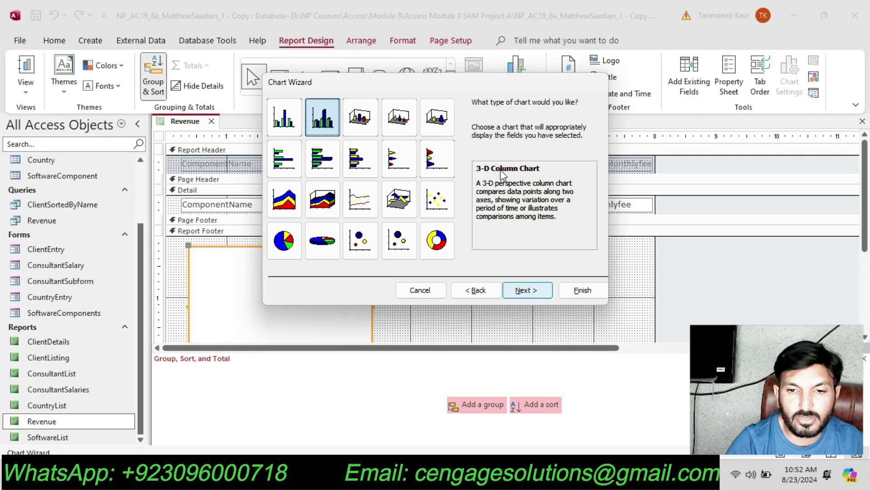
left_click(525, 290)
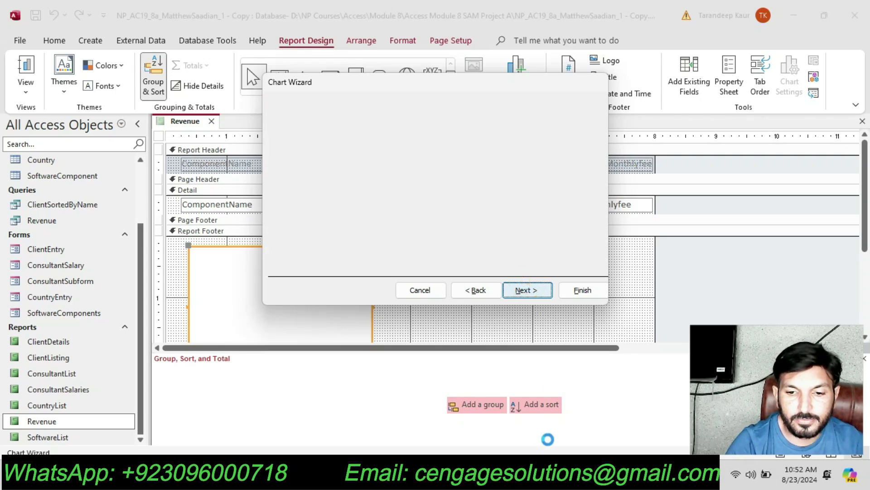
Step: Highlight step 3d in yellow in Word, then return to Access and accept the layout with SoftwareCode on the axis and SumOfMonthlyFee as data
key("alt+Tab")
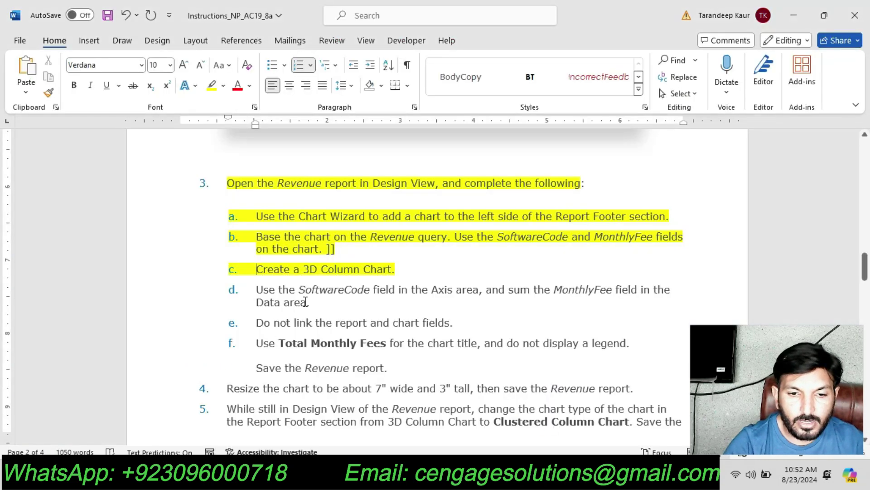
left_click_drag(318, 308, 257, 290)
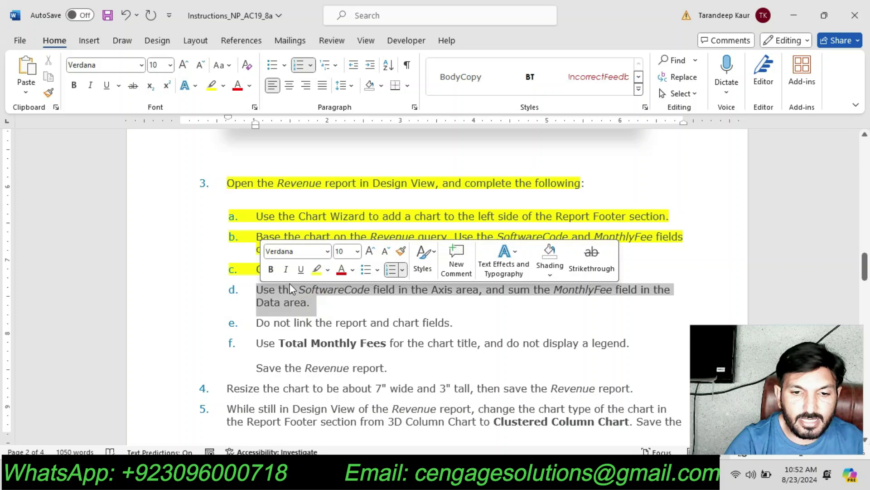
left_click(316, 269)
left_click(323, 305)
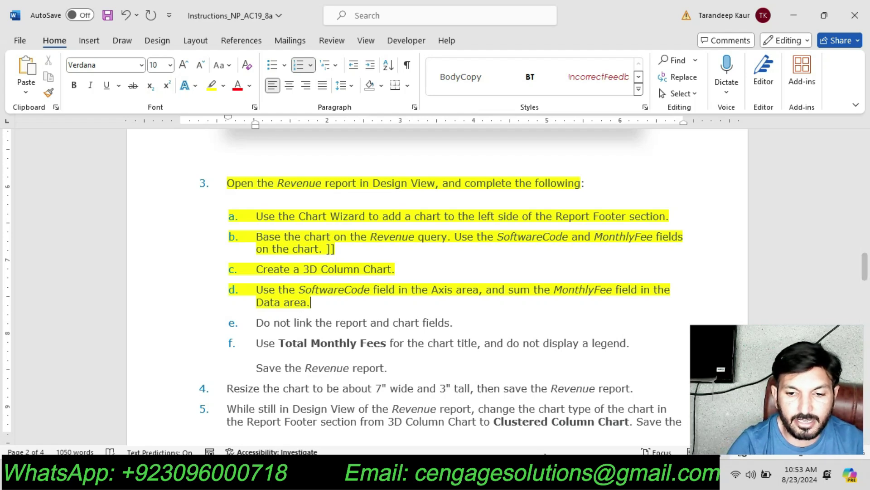
key("alt+Tab")
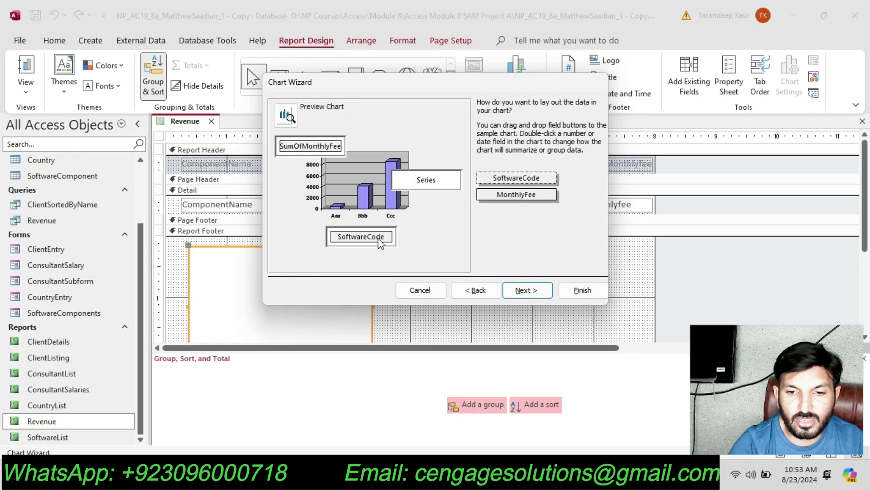
left_click(520, 291)
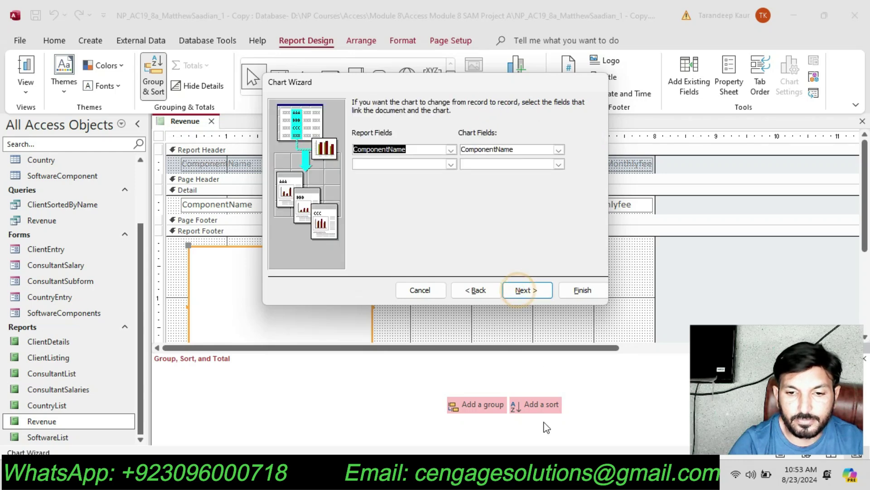
Step: Switch to the Word instructions and highlight step 3e in yellow
key("alt+Tab")
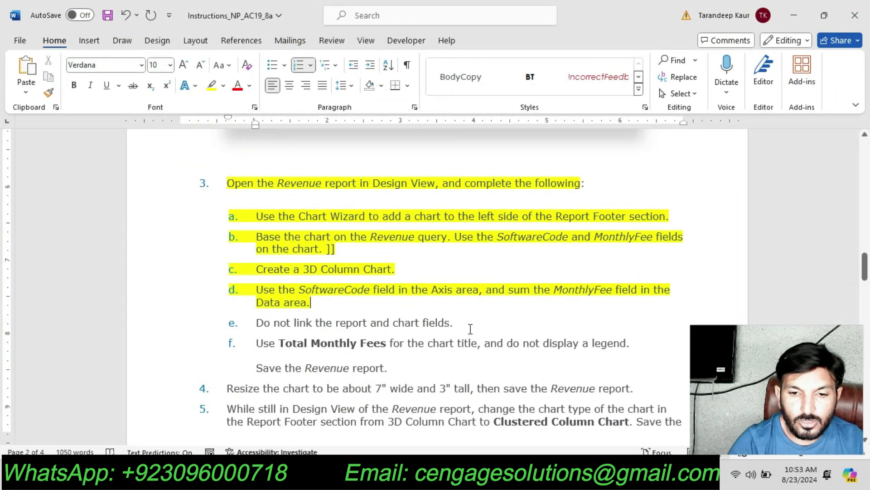
left_click_drag(454, 323, 256, 323)
left_click(306, 302)
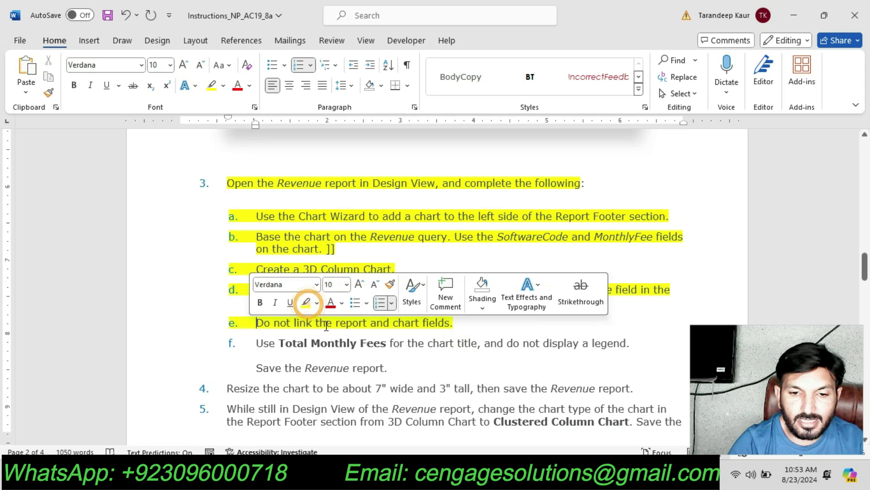
Step: Return to the Chart Wizard in Access, set the linking report and chart fields to No Field, and continue to the title page
key("alt+Tab")
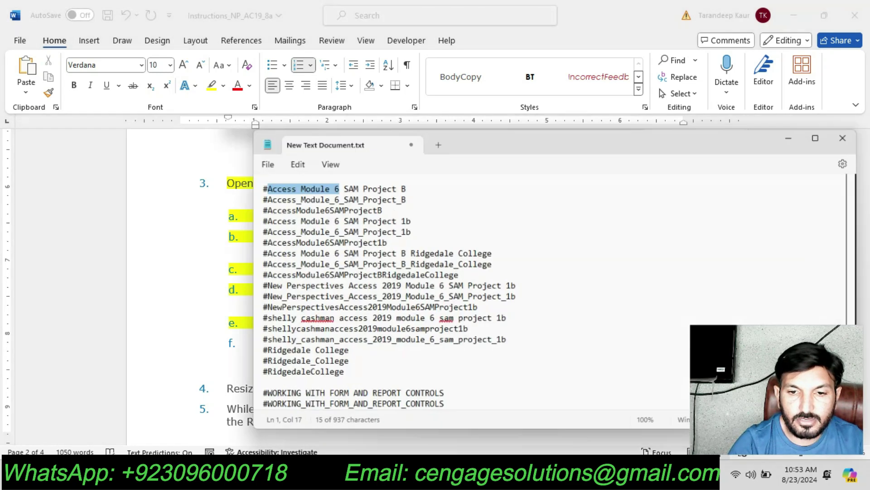
key("alt+Tab")
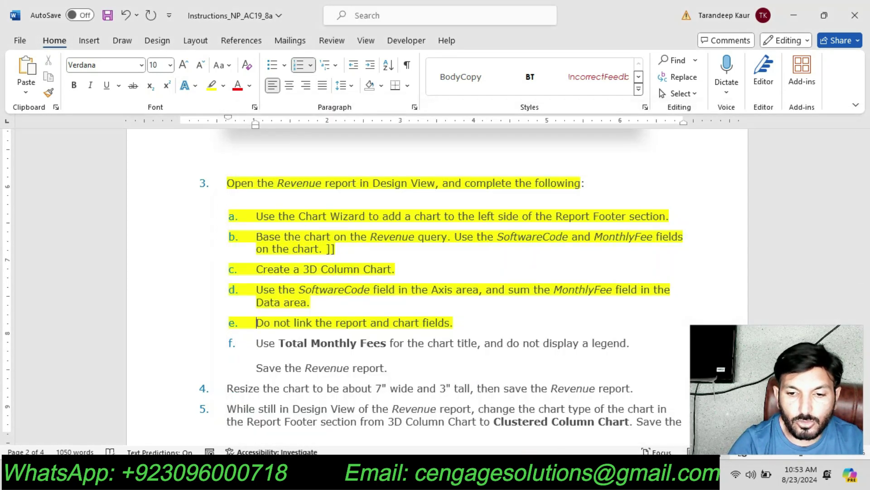
key("alt+Tab")
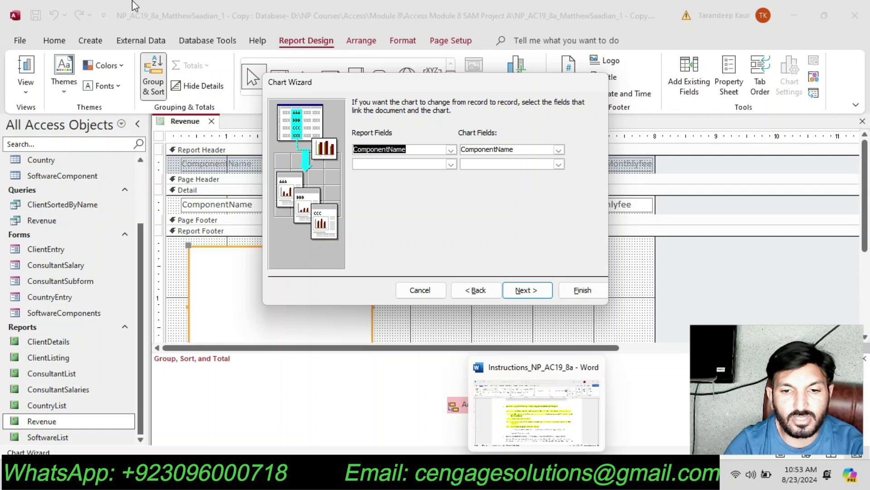
left_click(451, 150)
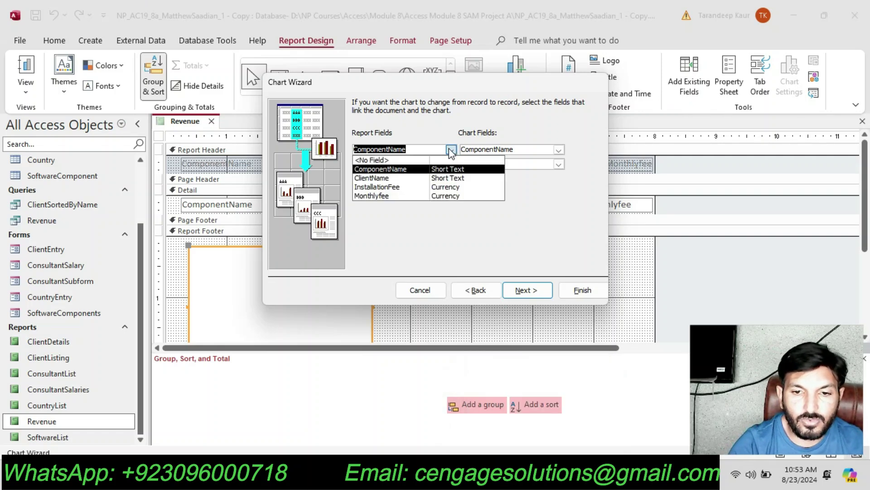
left_click(424, 162)
left_click(561, 149)
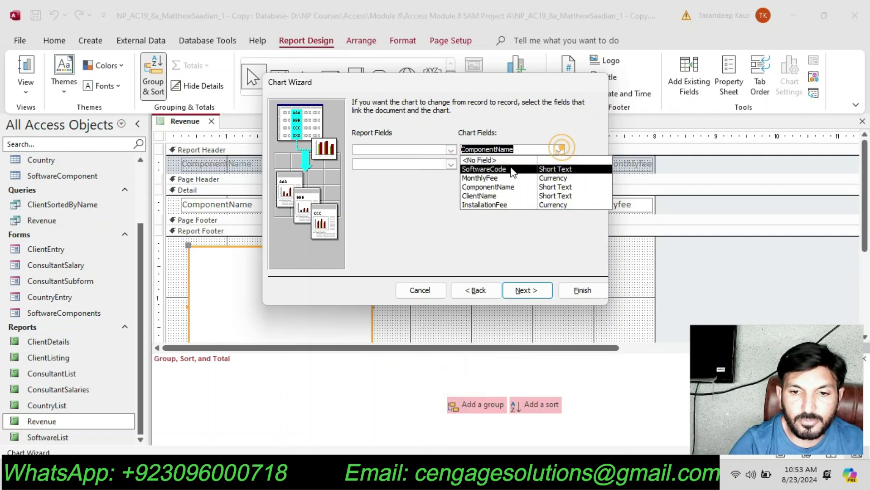
left_click(507, 161)
left_click(522, 290)
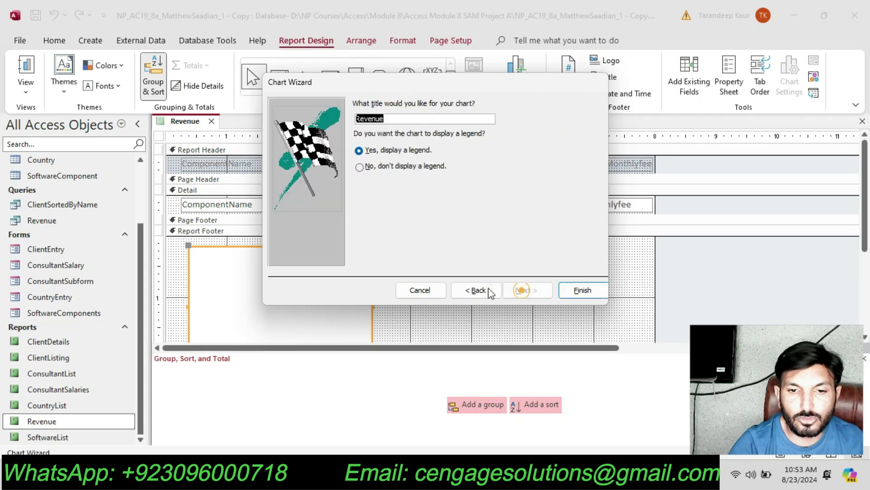
Step: Switch to the Word instructions and highlight step 3f in yellow
key("alt+Tab")
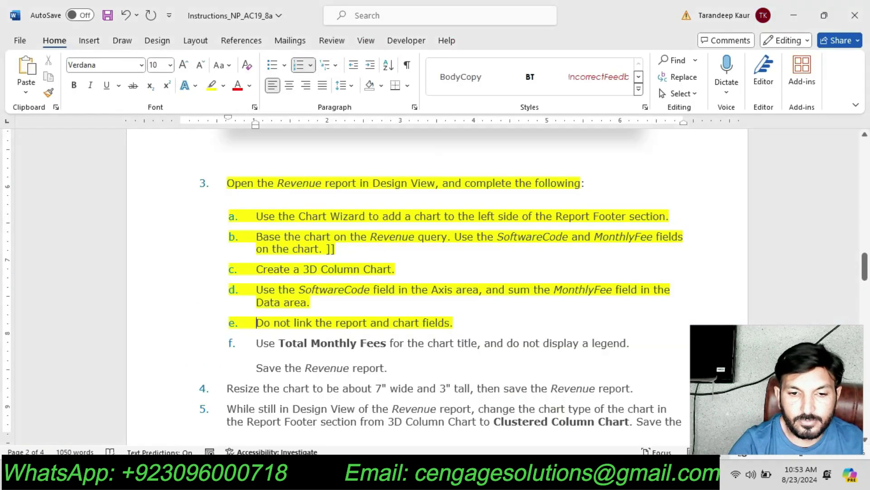
scroll(367, 356, "down", 2)
left_click_drag(632, 270, 266, 274)
left_click(321, 251)
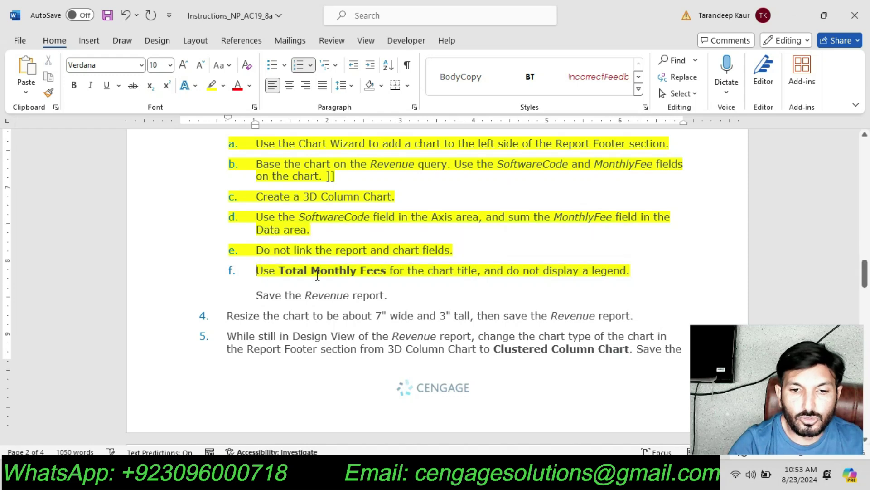
left_click(316, 272)
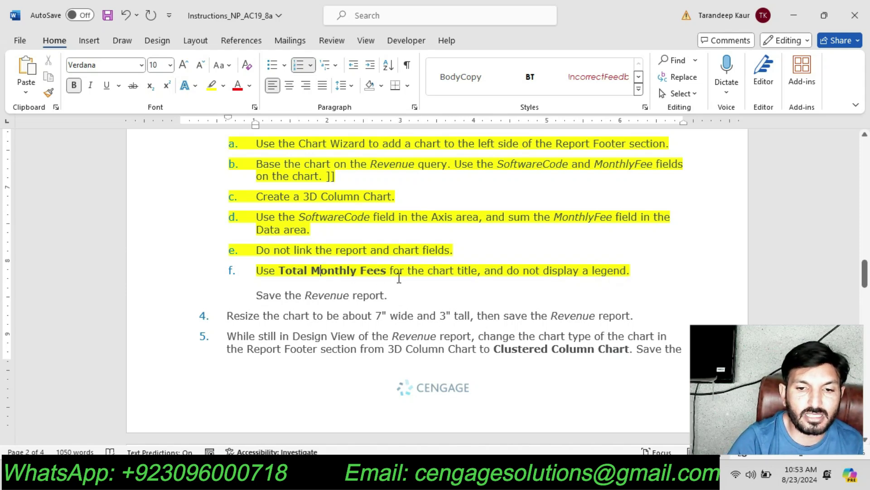
Step: Back in Access, title the chart Total Monthly Fees, choose not to display a legend, and finish the Chart Wizard
key("alt+Tab")
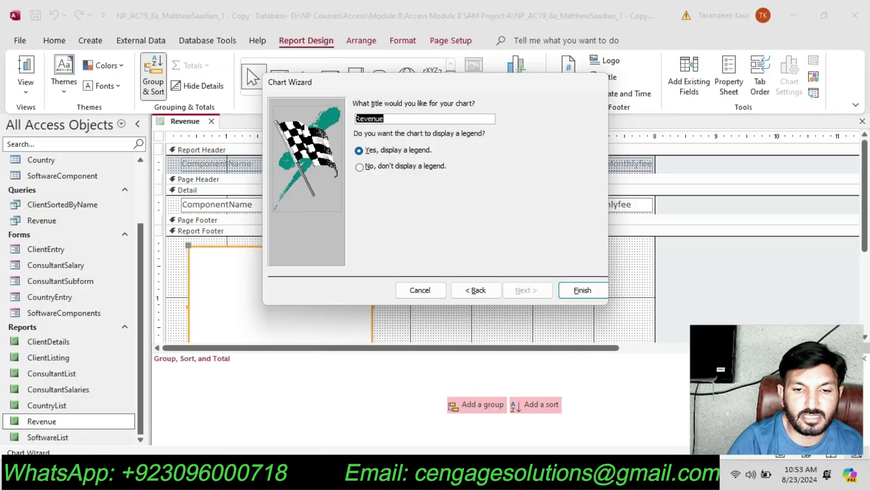
type("Total Monthly Fees")
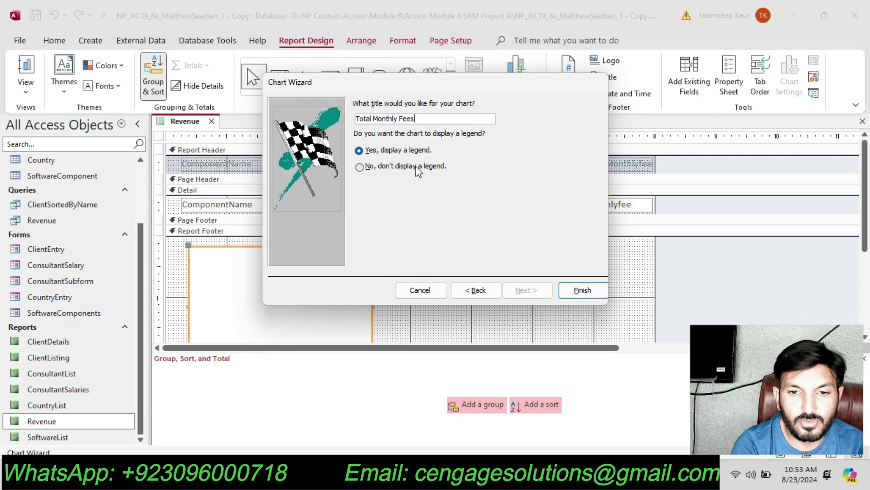
left_click(416, 167)
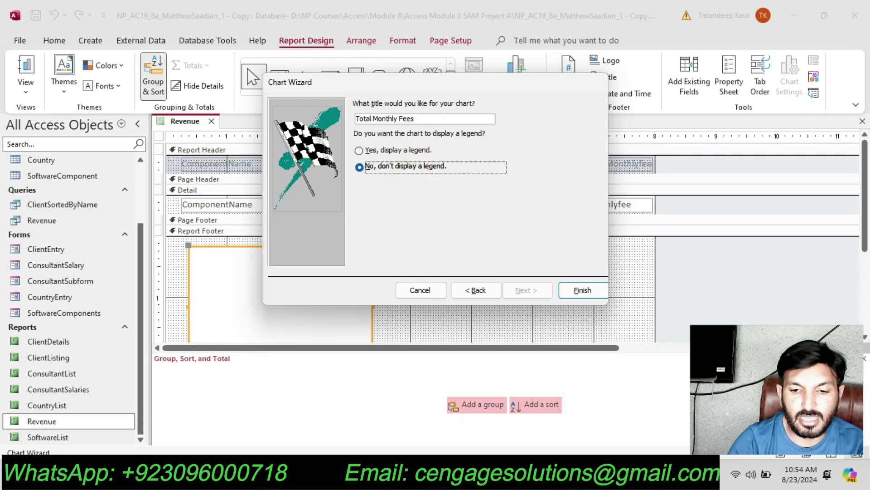
key("alt+Tab")
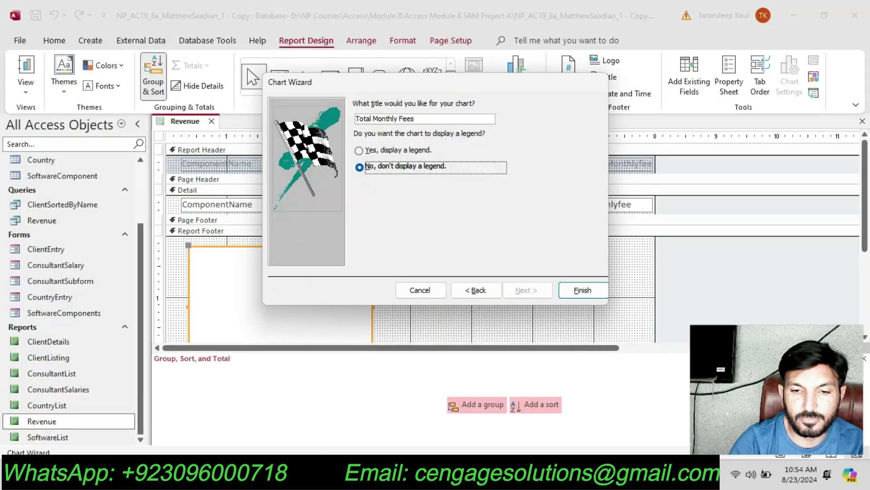
key("alt+Tab")
left_click(584, 289)
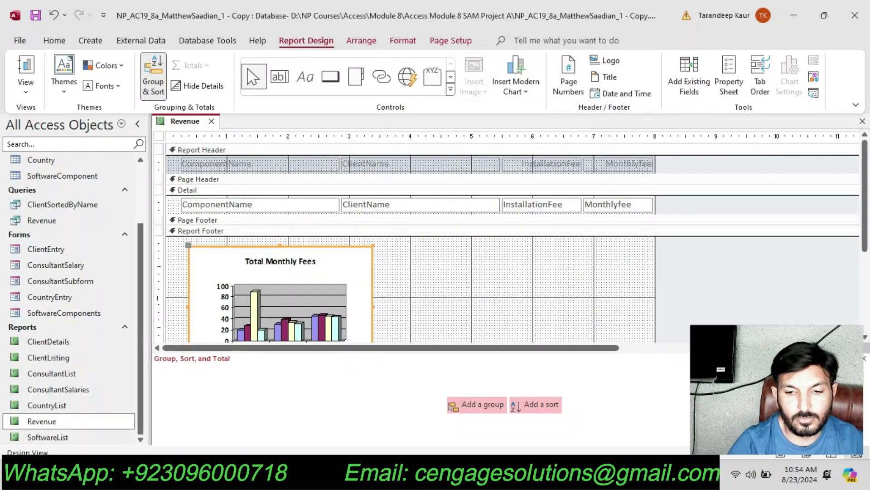
Step: Switch to Word and remove the yellow highlighting from step 3 and its substeps a through f
key("alt+Tab")
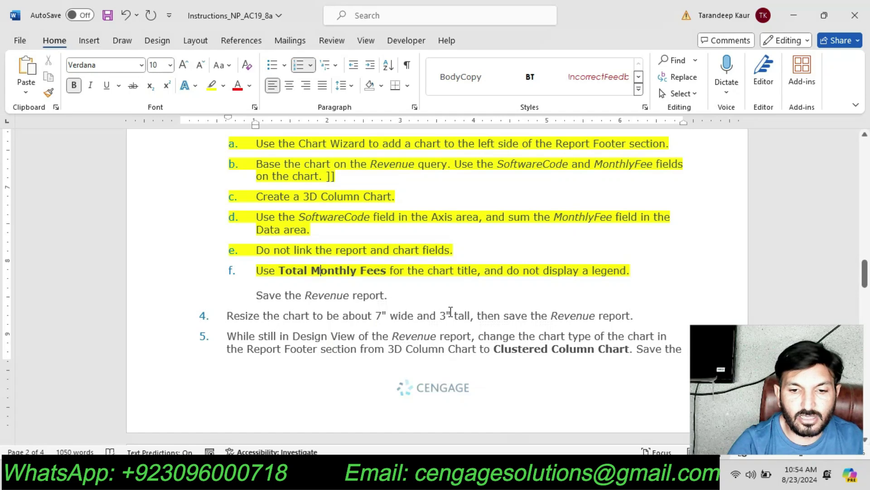
scroll(451, 311, "up", 2)
left_click_drag(647, 341, 245, 185)
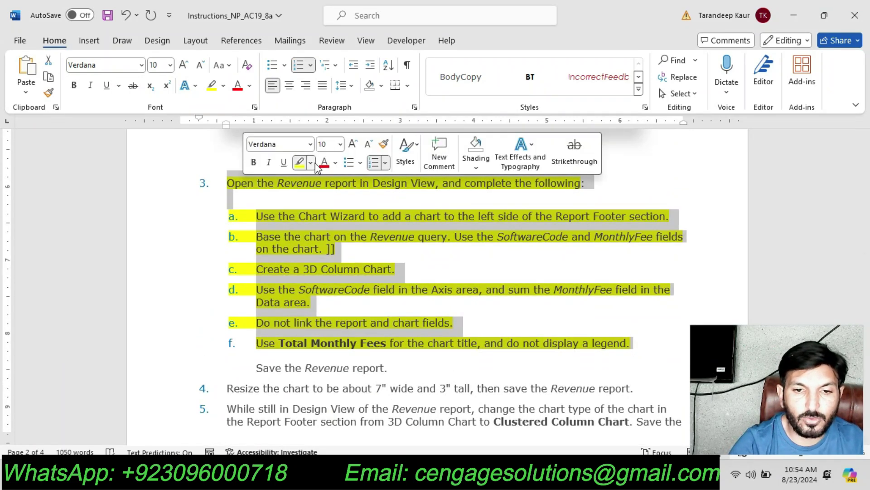
left_click(311, 162)
left_click(350, 269)
Step: Highlight step 4, about resizing the chart, in yellow in the Word instructions
scroll(439, 272, "down", 5)
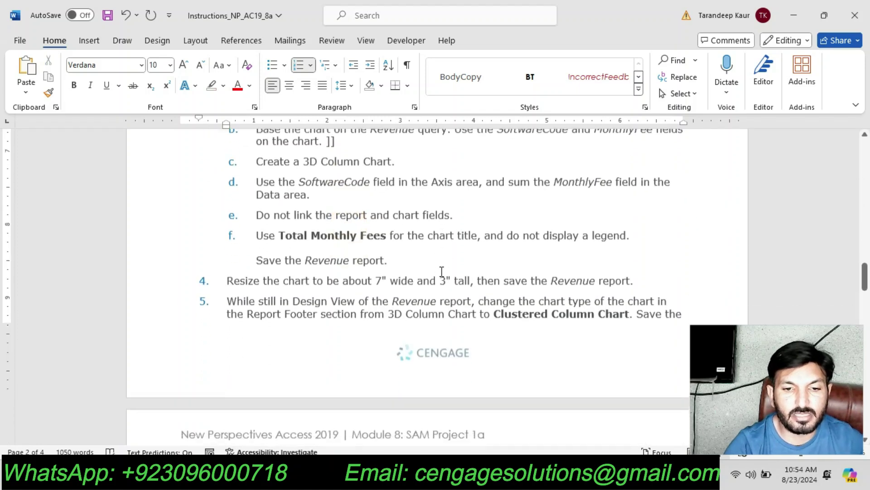
scroll(443, 272, "up", 2)
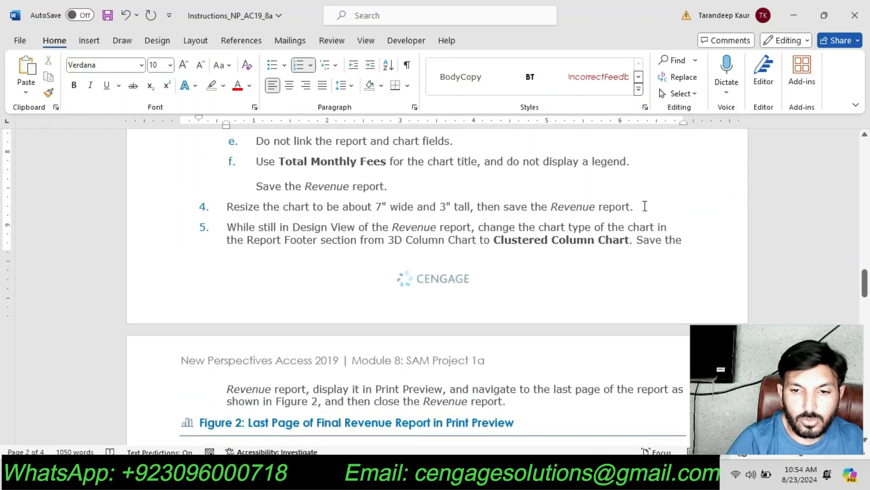
left_click_drag(645, 207, 237, 206)
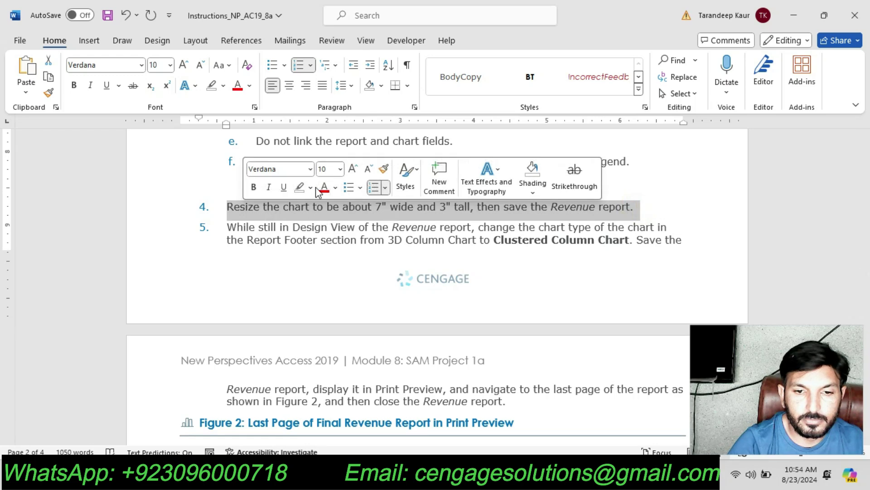
left_click(311, 188)
left_click(304, 230)
left_click(288, 243)
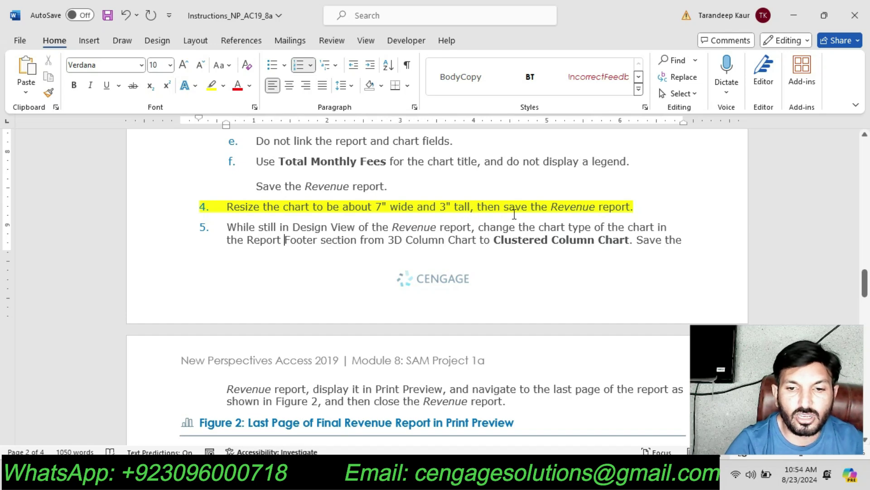
Step: Switch to Access, set the Total Monthly Fees chart's width to 7" and height to 3", and save the Revenue report
key("alt+Tab")
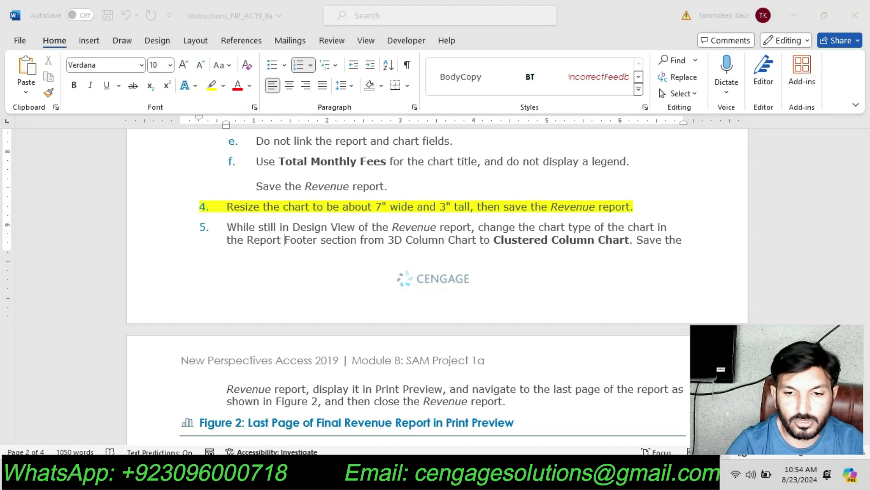
right_click(346, 264)
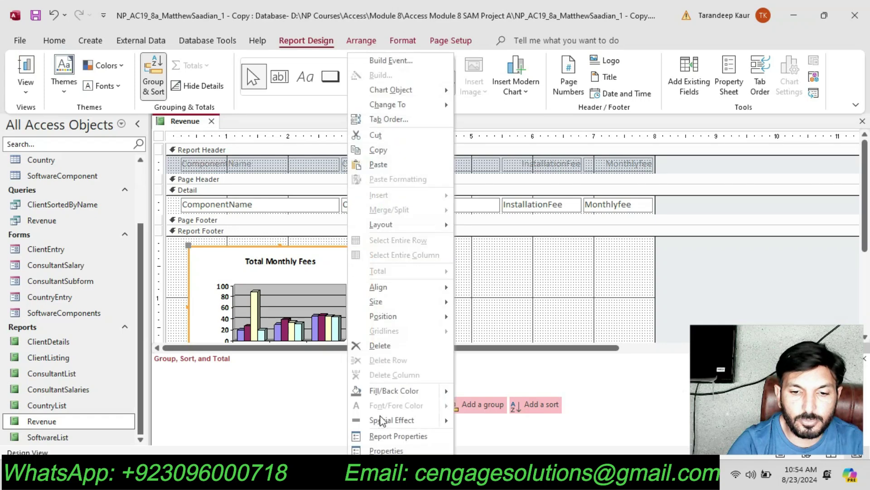
left_click(386, 450)
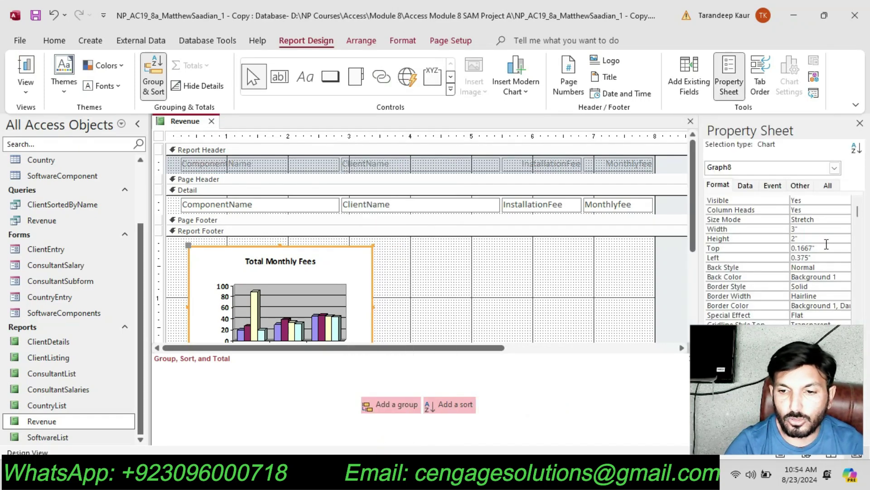
double_click(811, 228)
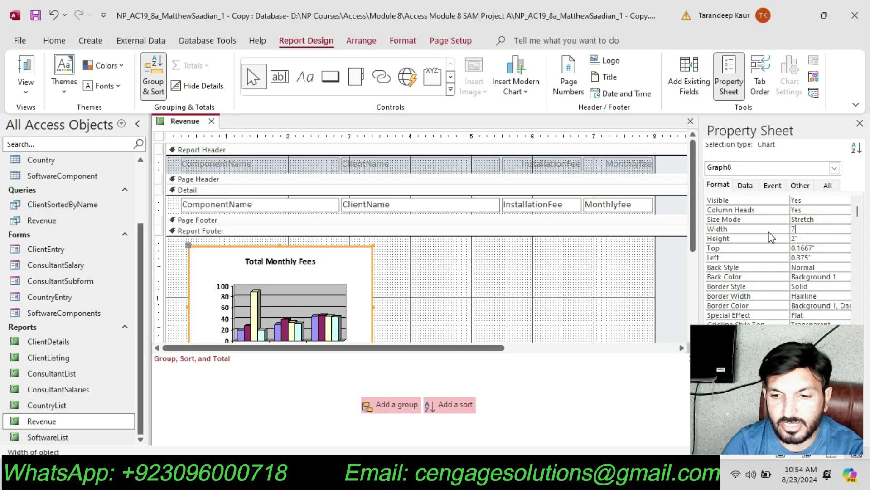
key("Tab")
type("3")
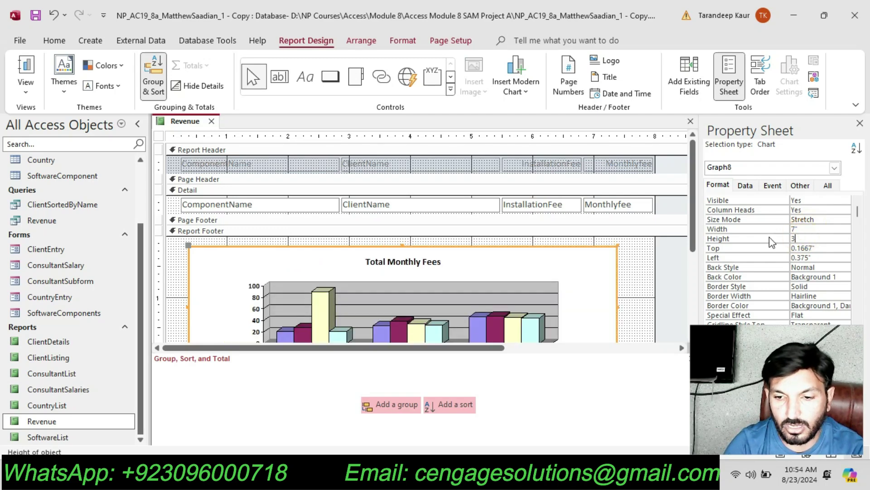
key("Tab")
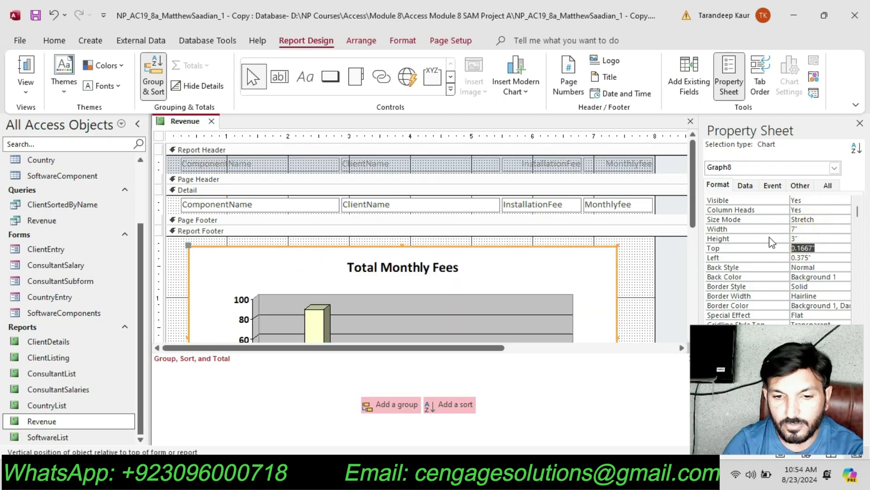
right_click(200, 121)
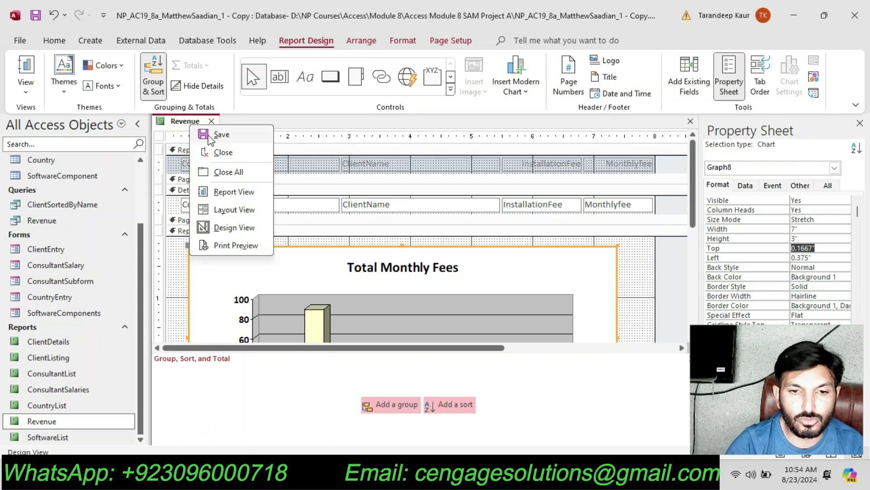
left_click(207, 134)
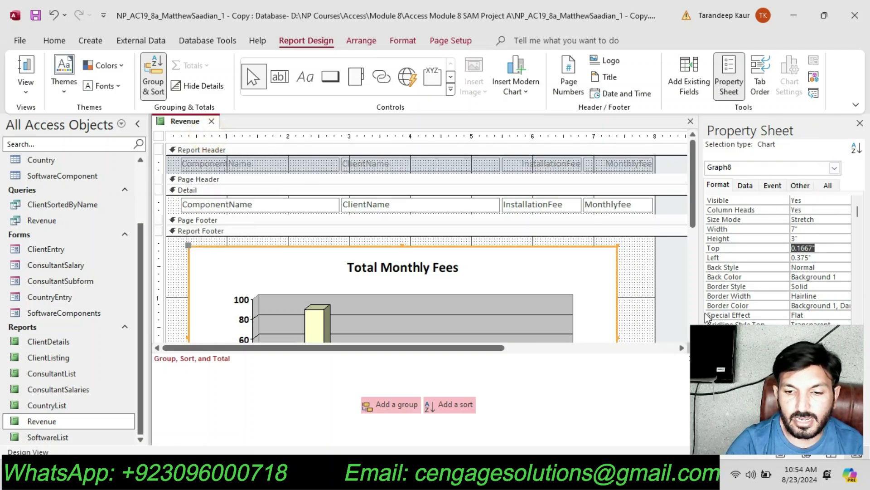
Step: Switch to the Word instructions and remove the yellow highlighting from step 4
key("alt+Tab")
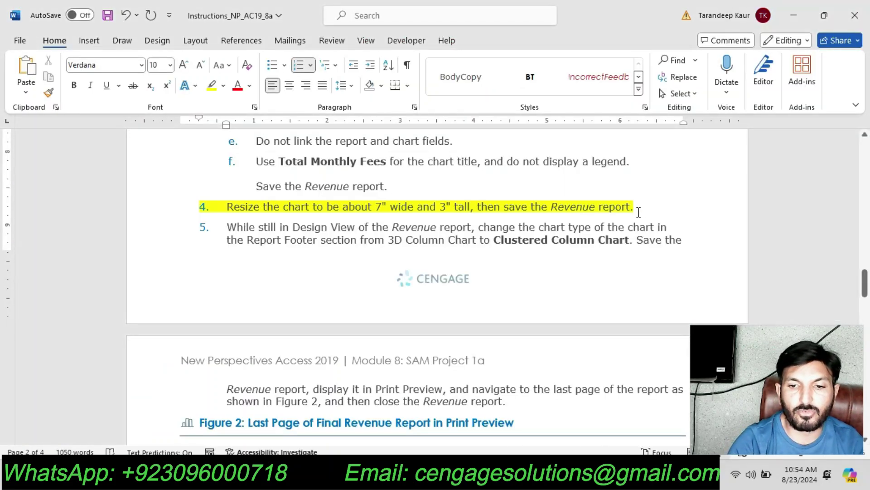
left_click_drag(634, 205, 221, 207)
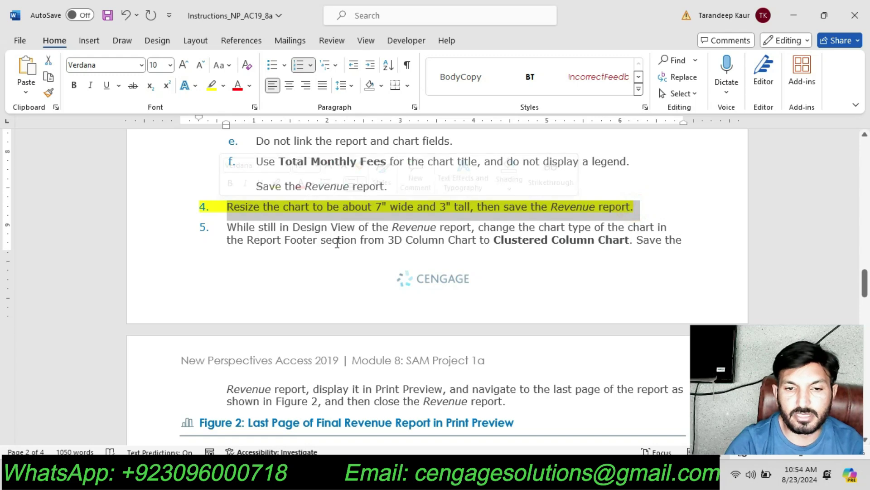
left_click(278, 207)
Step: Highlight all of step 5, about changing the chart type to Clustered Column Chart, in yellow, including its continuation on the following page
scroll(488, 266, "down", 3)
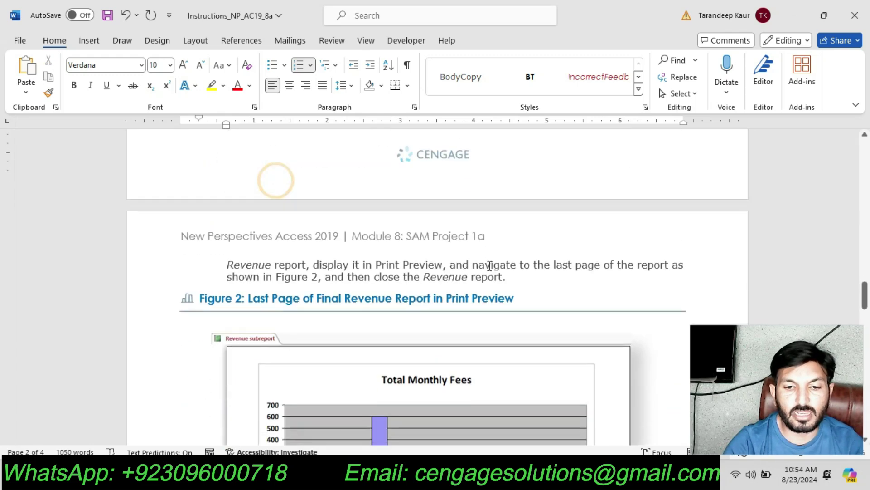
scroll(489, 270, "up", 2)
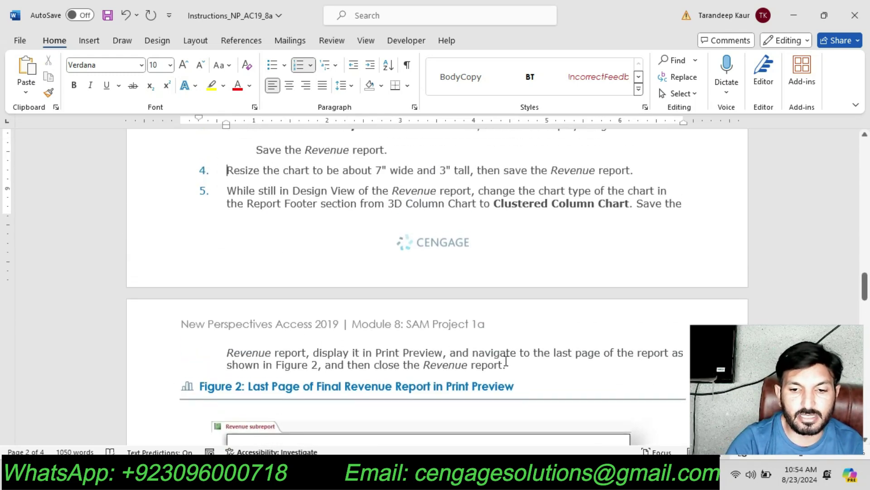
left_click_drag(506, 365, 277, 203)
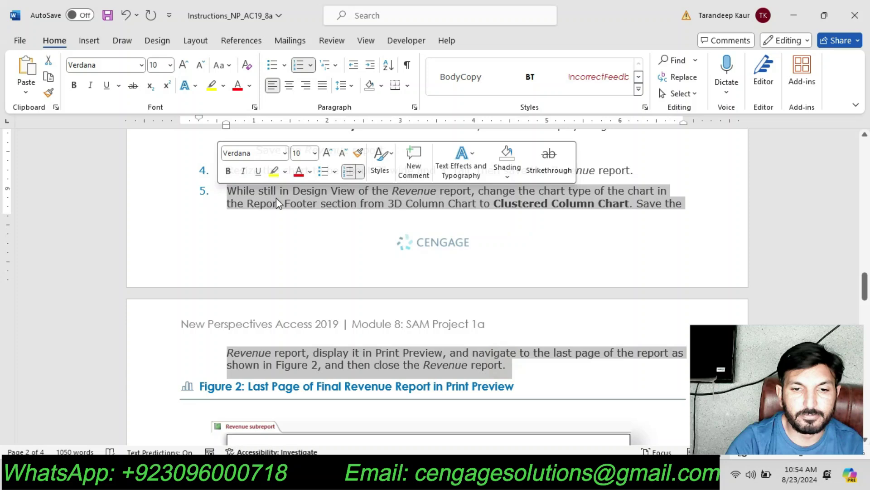
left_click(274, 171)
left_click(532, 368)
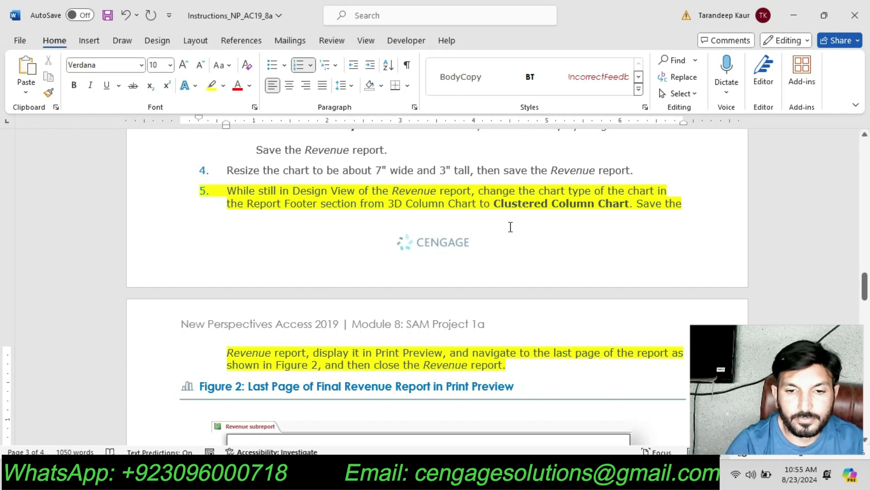
Step: Switch to Access and try to change the Total Monthly Fees chart's type with the Clustered Column option of Insert Modern Chart
key("alt+Tab")
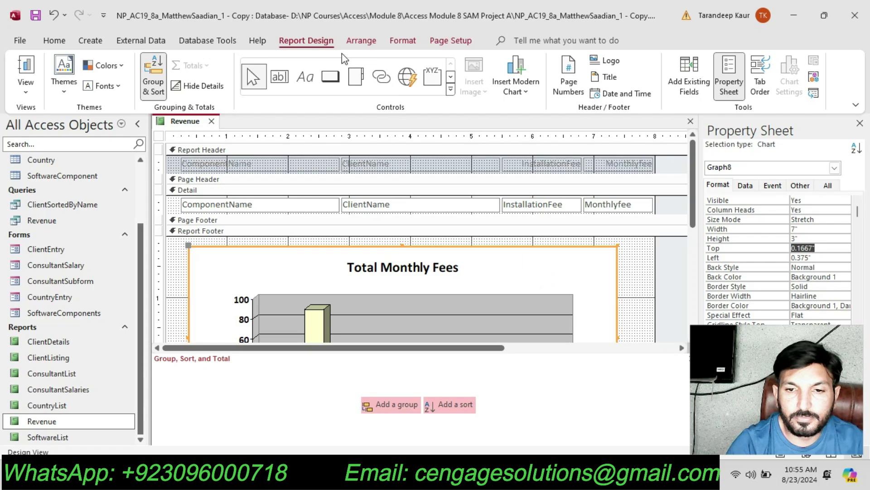
left_click(524, 99)
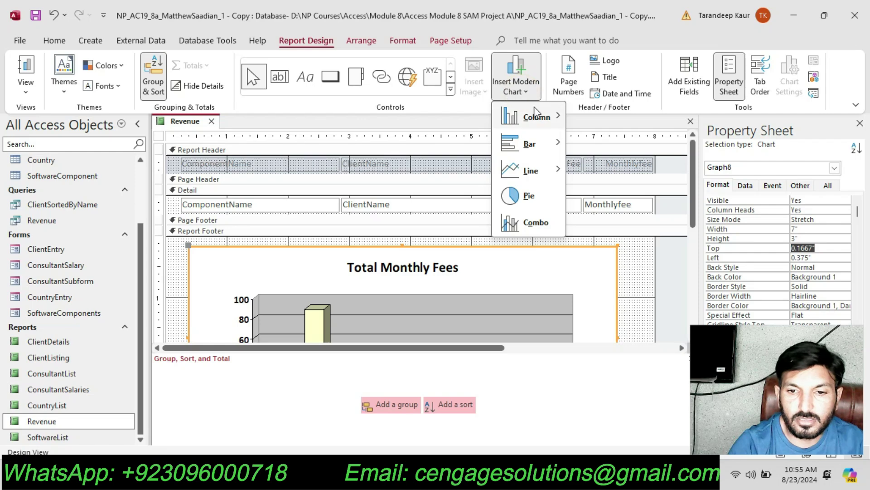
mouse_move(535, 108)
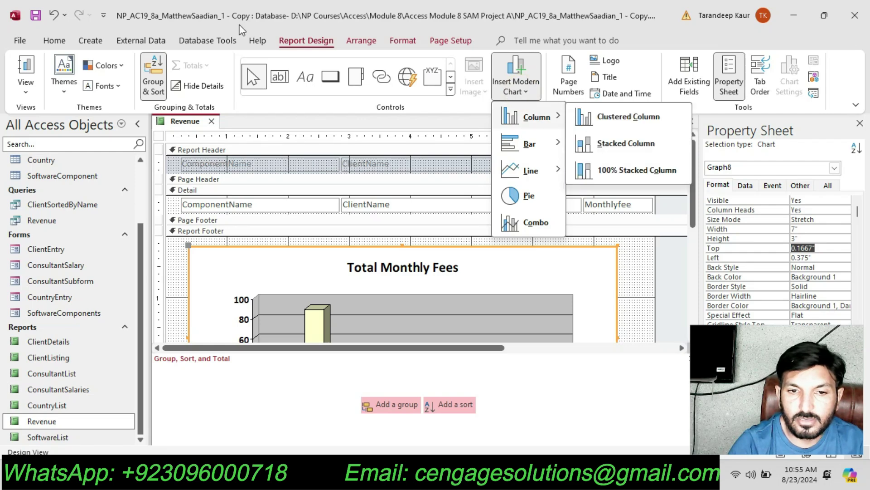
left_click(361, 40)
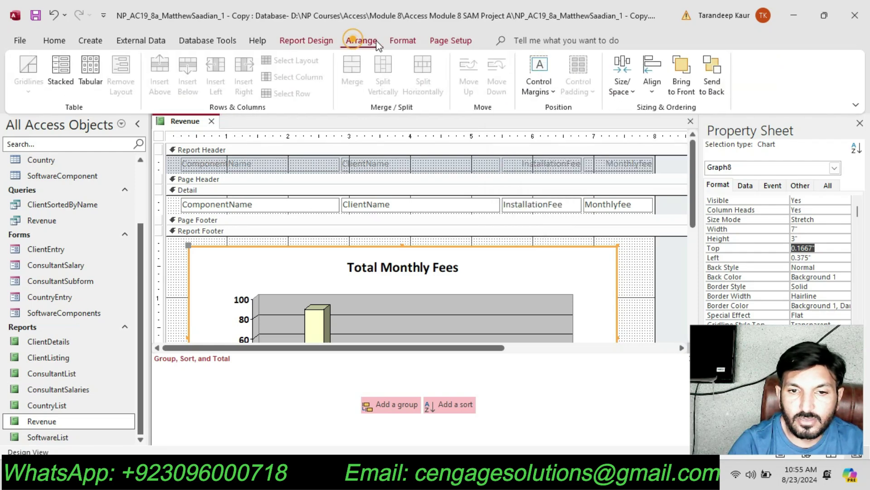
left_click(403, 40)
left_click(459, 43)
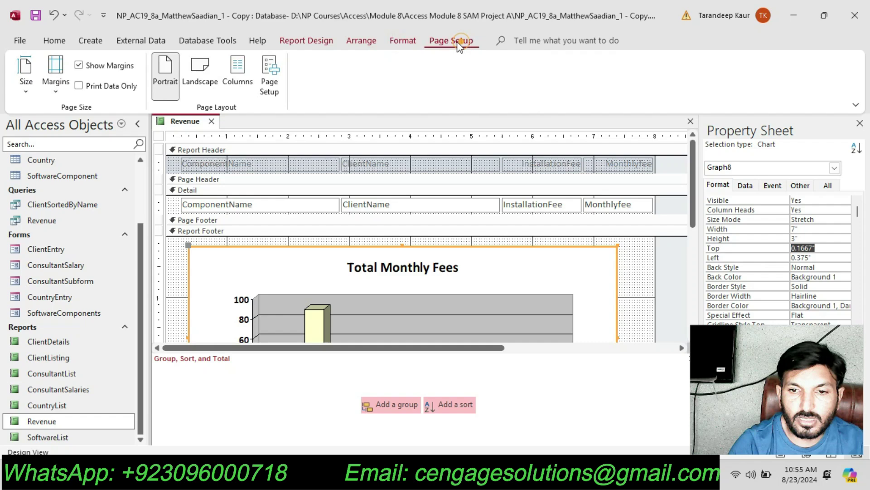
left_click(308, 40)
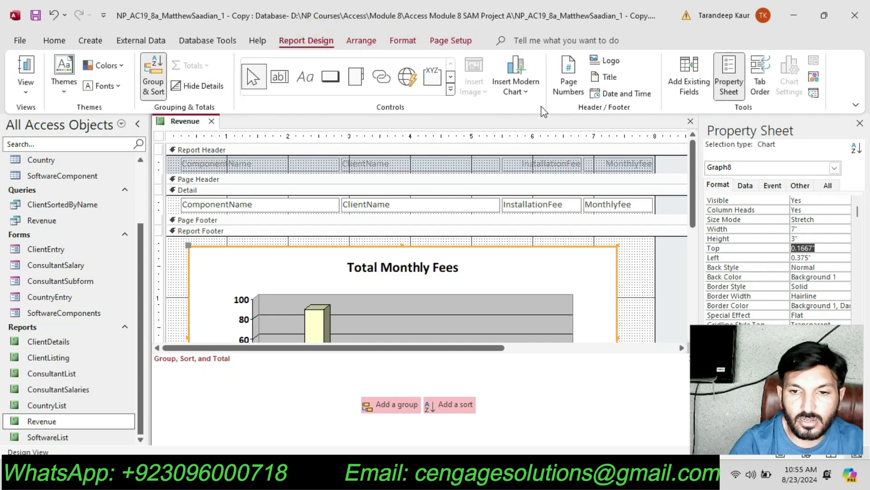
left_click(533, 93)
mouse_move(554, 120)
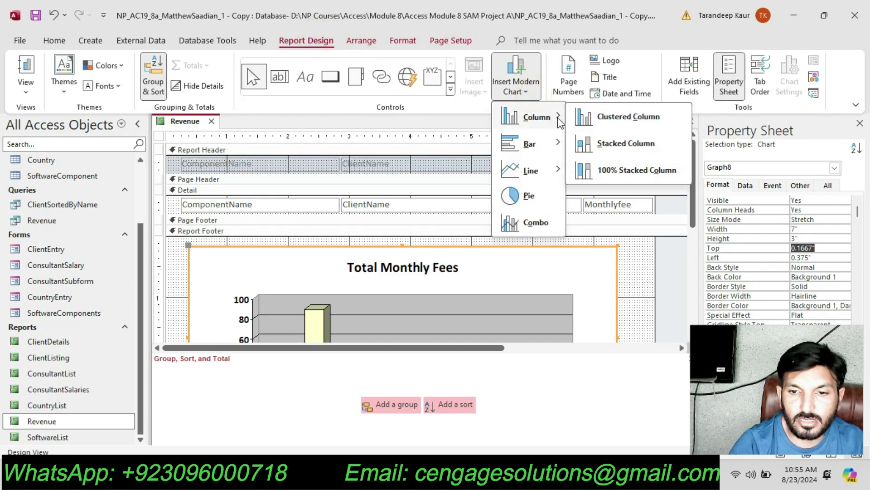
left_click(622, 115)
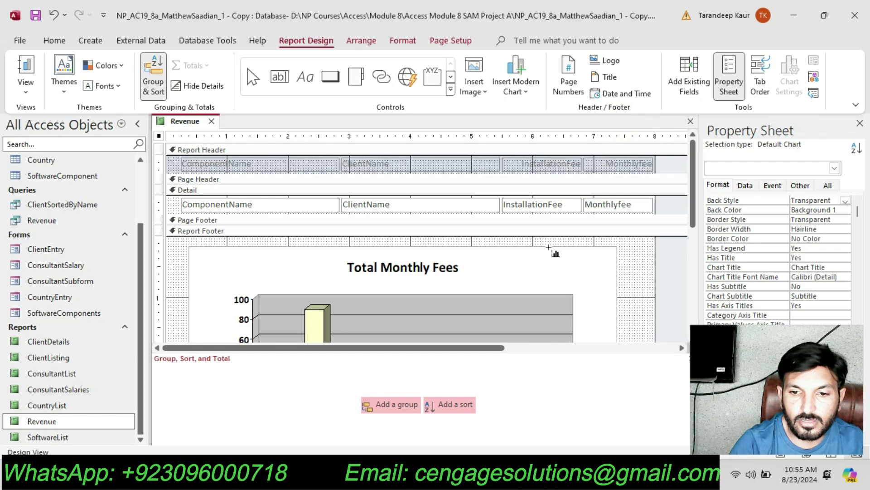
scroll(558, 267, "down", 3)
scroll(559, 268, "up", 1)
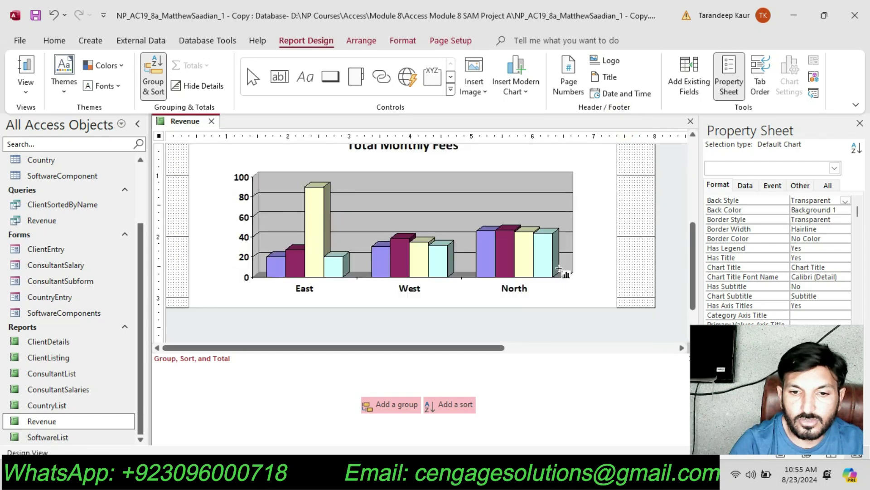
scroll(559, 268, "up", 1)
scroll(559, 268, "down", 1)
scroll(559, 268, "up", 2)
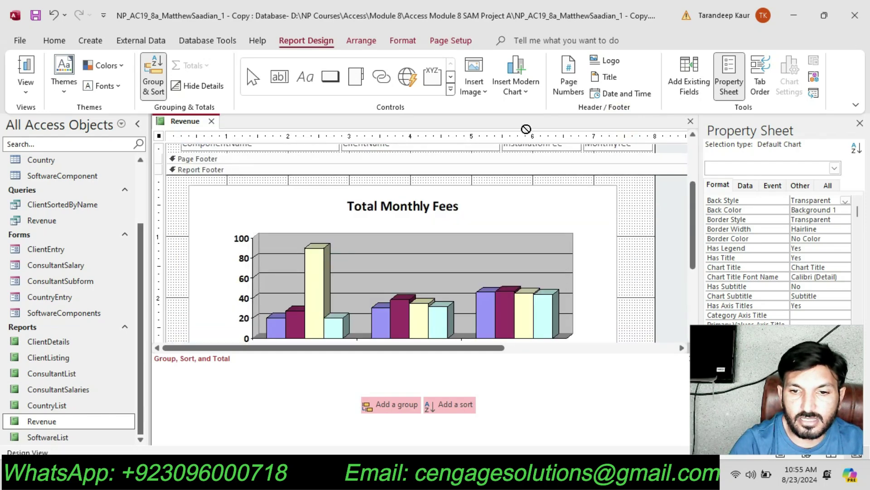
left_click(527, 91)
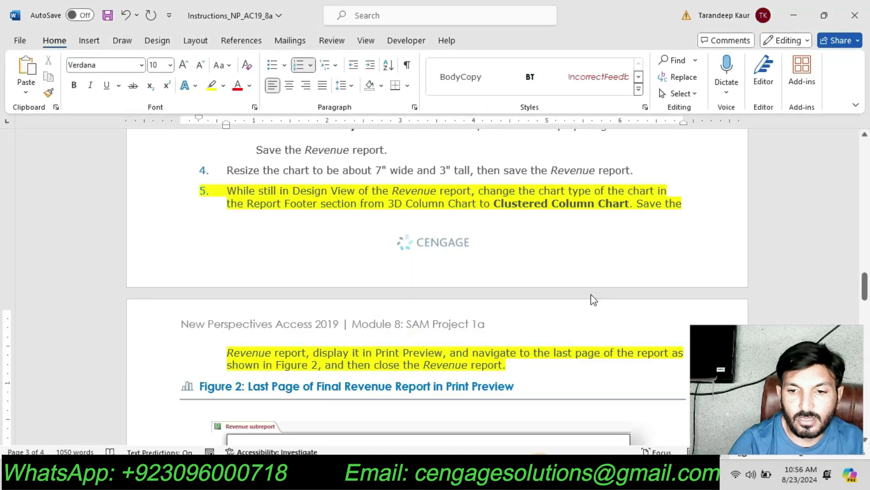
Step: Return to Access, cancel the pending chart insertion, and review the first page of the Revenue report in Print Preview
scroll(594, 300, "down", 2)
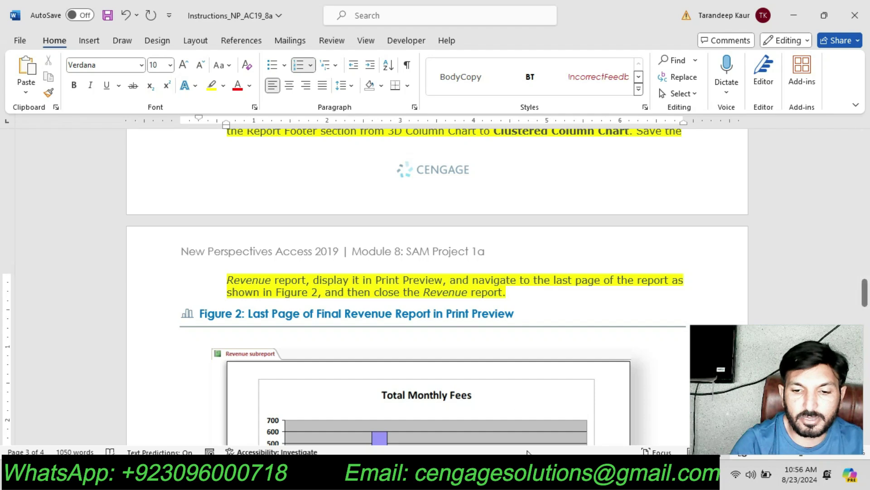
key("alt+Tab")
right_click(192, 125)
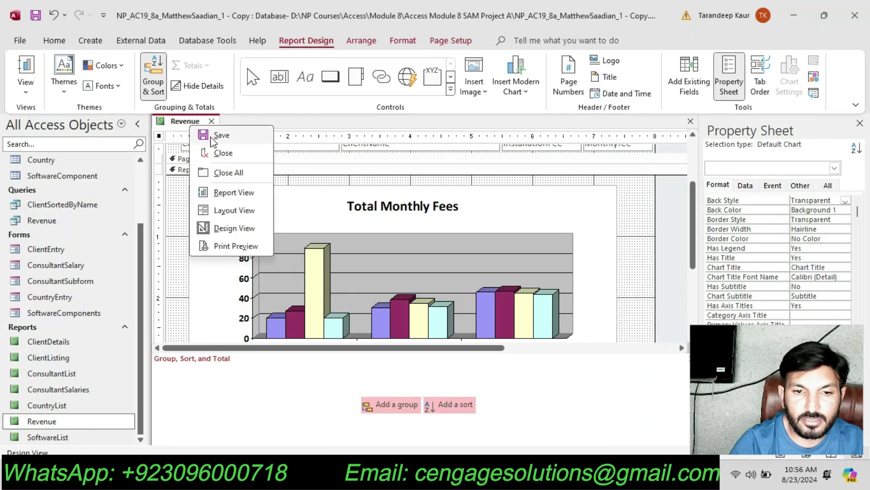
key("Escape")
right_click(192, 124)
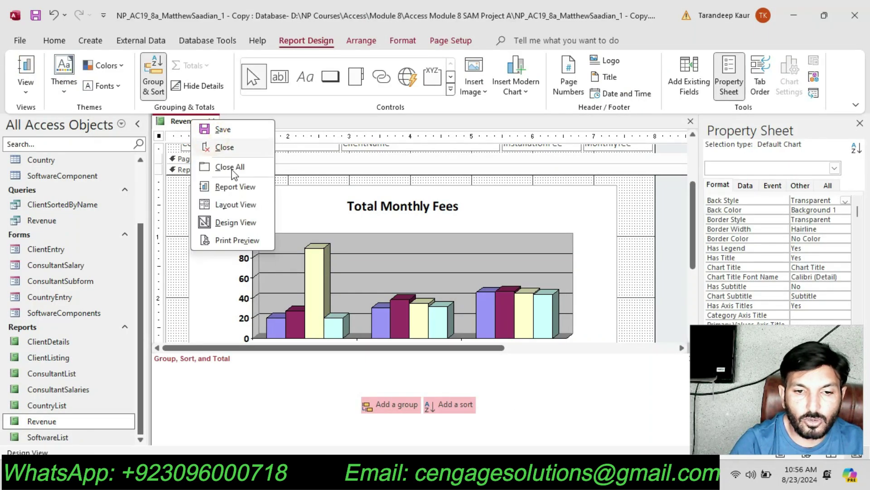
left_click(240, 245)
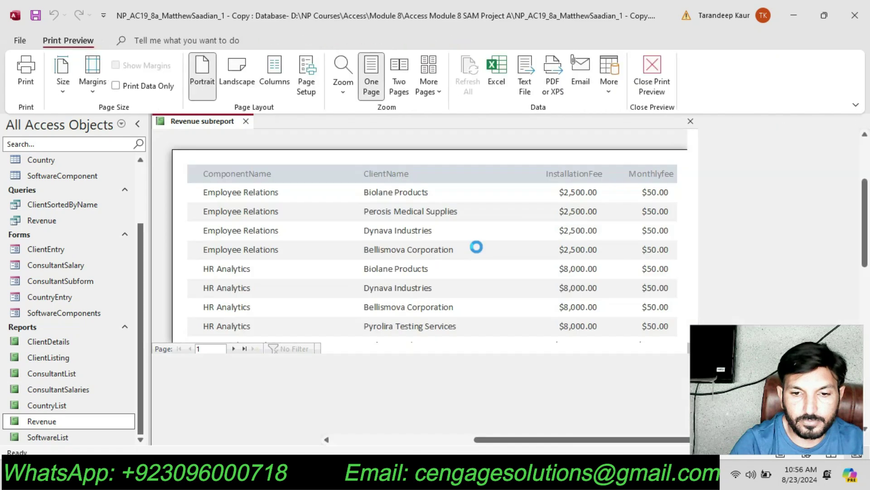
scroll(481, 249, "down", 10)
scroll(482, 252, "down", 3)
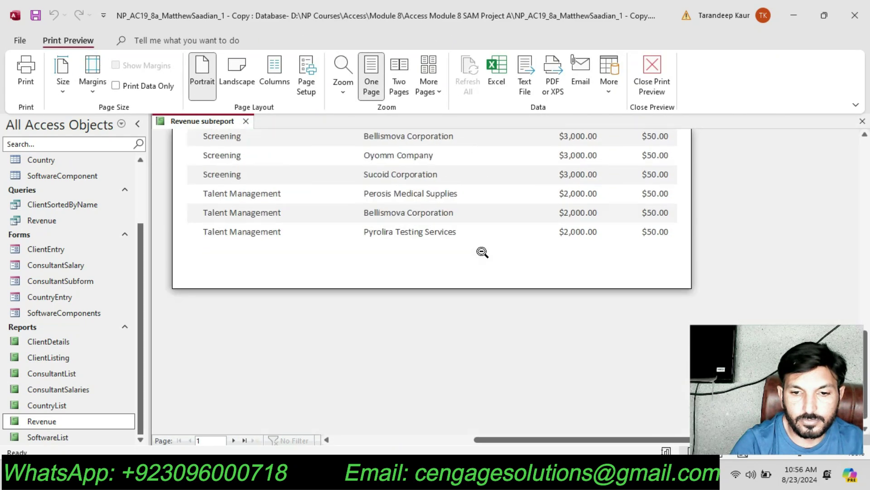
scroll(482, 252, "up", 5)
scroll(483, 253, "up", 6)
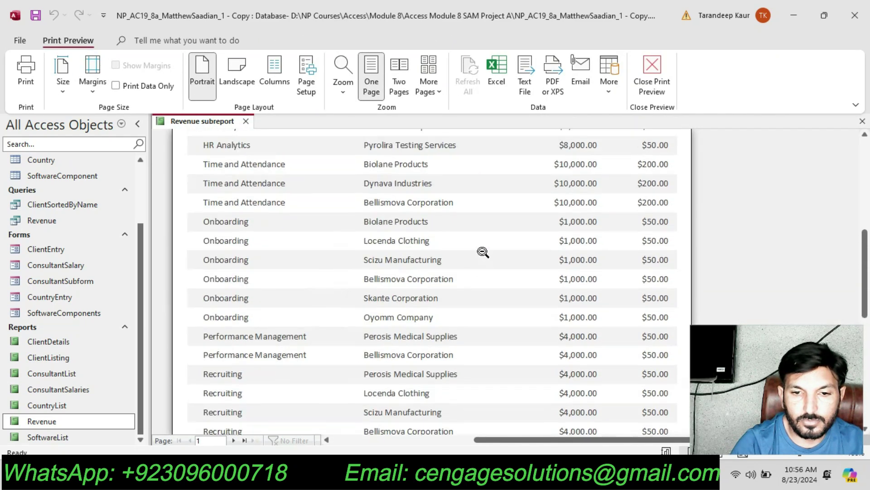
Step: Examine Figure 2 in the Word instructions and display the last page of the Revenue report in Access for comparison
key("alt+Tab")
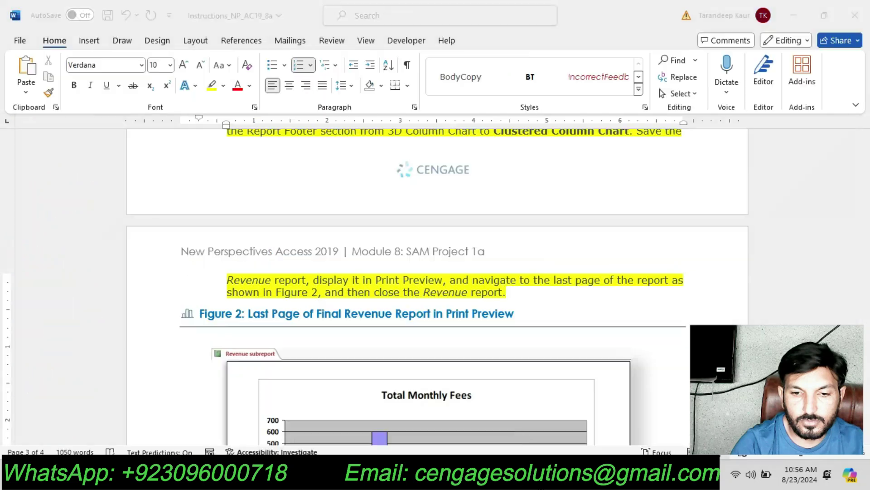
scroll(479, 251, "down", 5)
scroll(479, 251, "up", 4)
scroll(479, 251, "up", 1)
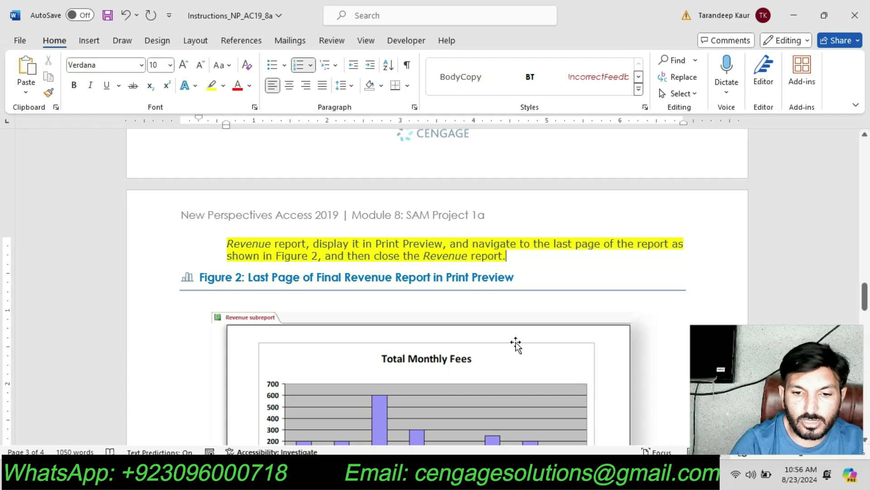
scroll(542, 331, "down", 2)
key("alt+Tab")
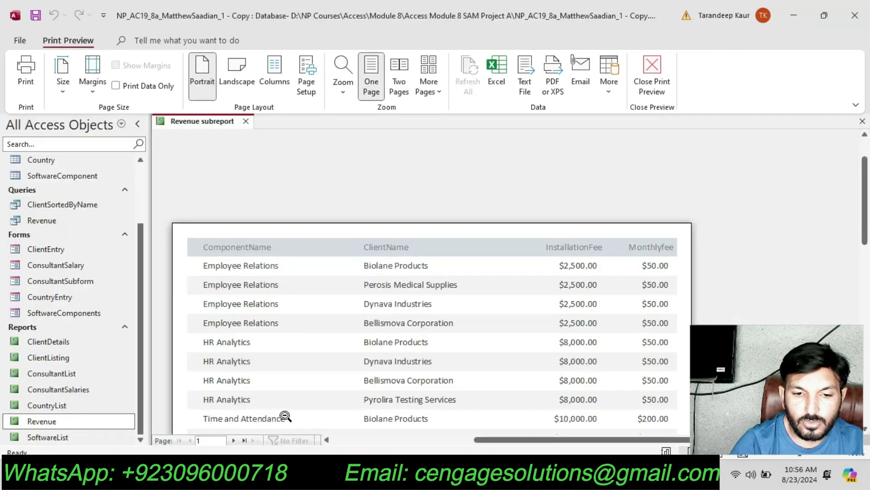
left_click(236, 440)
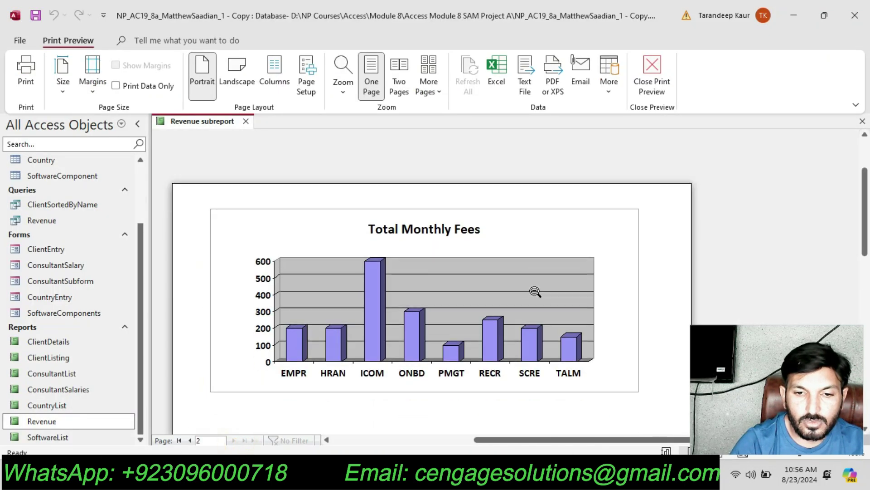
Step: Compare the Total Monthly Fees chart on the Revenue report's last page in Access with Figure 2 in the Word instructions
key("alt+Tab")
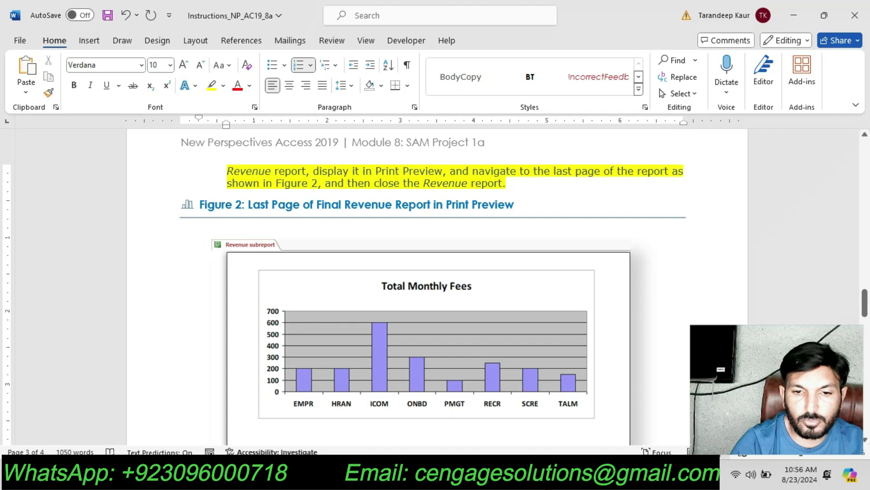
scroll(606, 384, "down", 2)
key("alt+Tab")
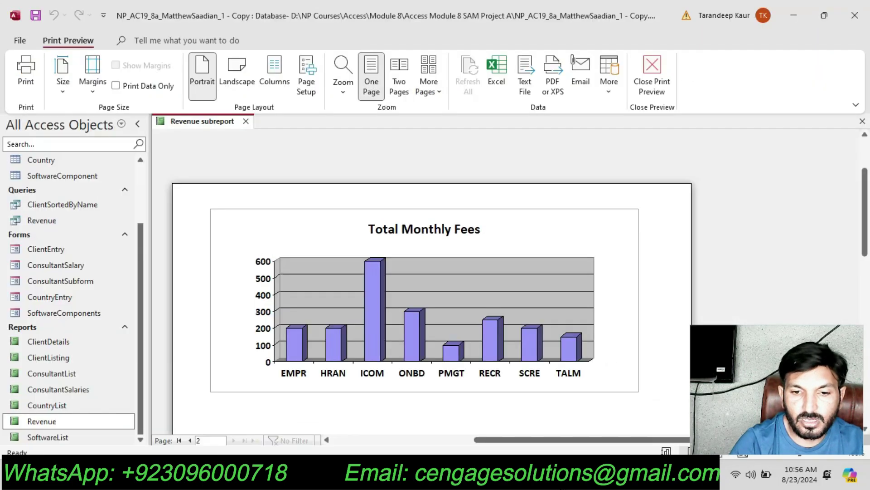
key("alt+Tab")
key("alt+Tab")
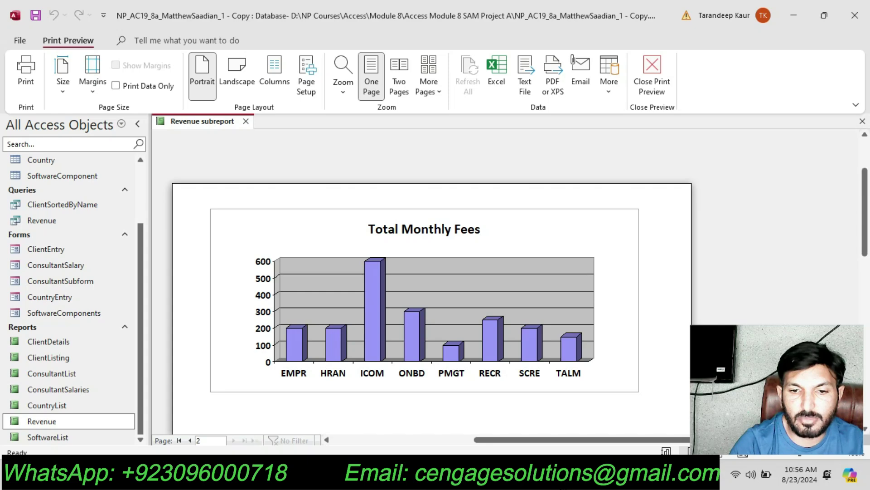
key("alt+Tab")
Step: Remove the yellow highlighting from all of step 5 in the Word instructions, including its continuation on the following page
scroll(428, 320, "up", 3)
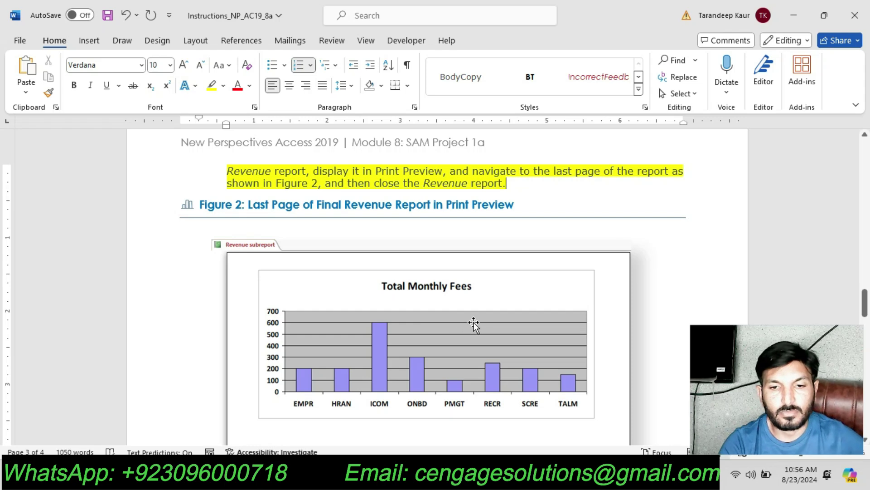
scroll(474, 322, "up", 1)
scroll(474, 322, "up", 3)
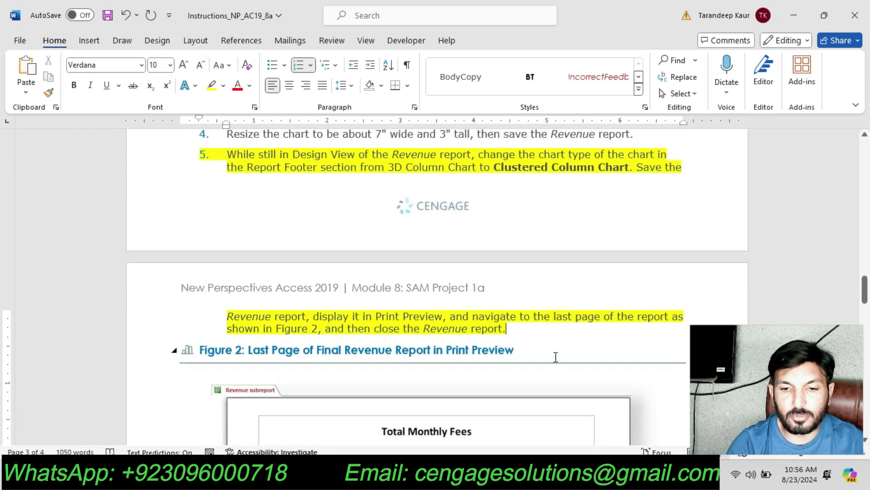
left_click_drag(519, 330, 229, 155)
left_click(289, 137)
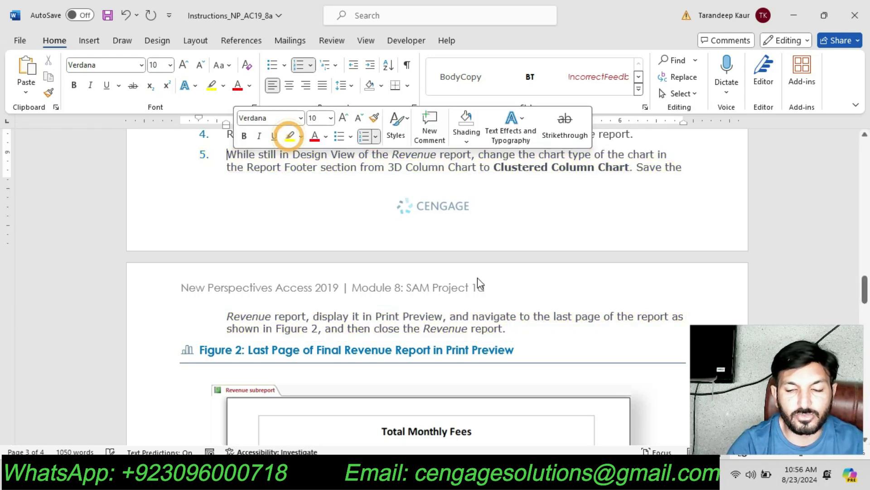
scroll(480, 281, "down", 1)
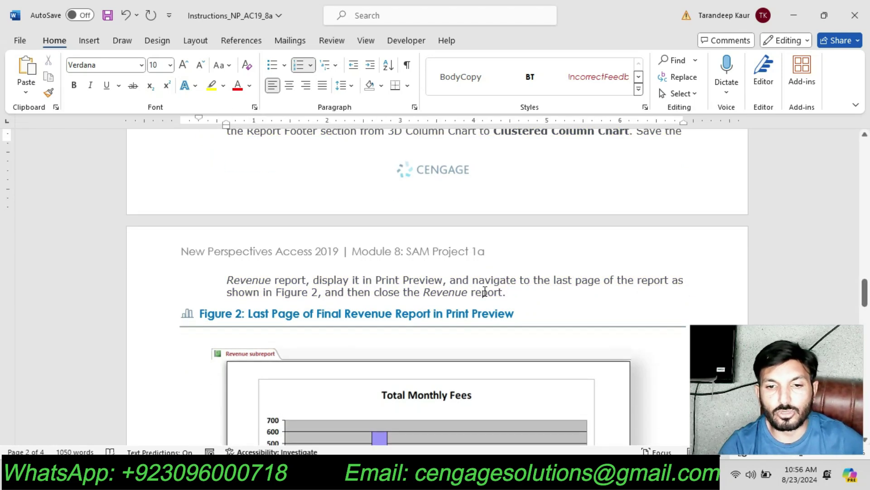